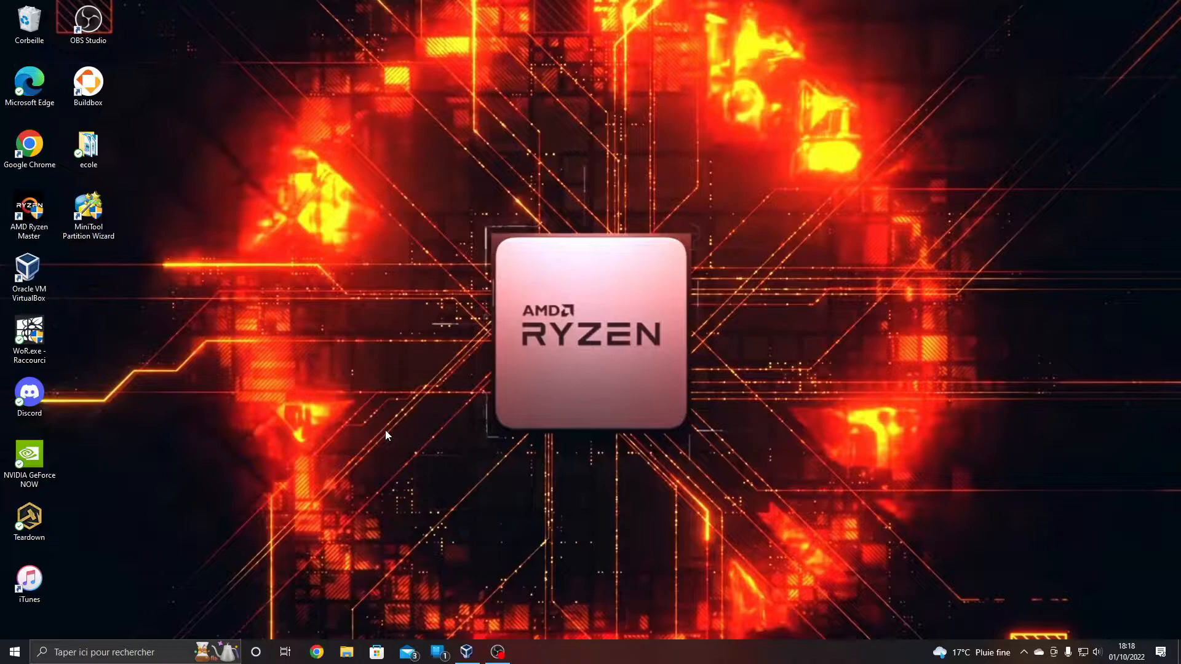
Switch to Chrome, search Google for virtualbox, and open the VirtualBox 6.1 downloads page on virtualbox.org.
click(316, 651)
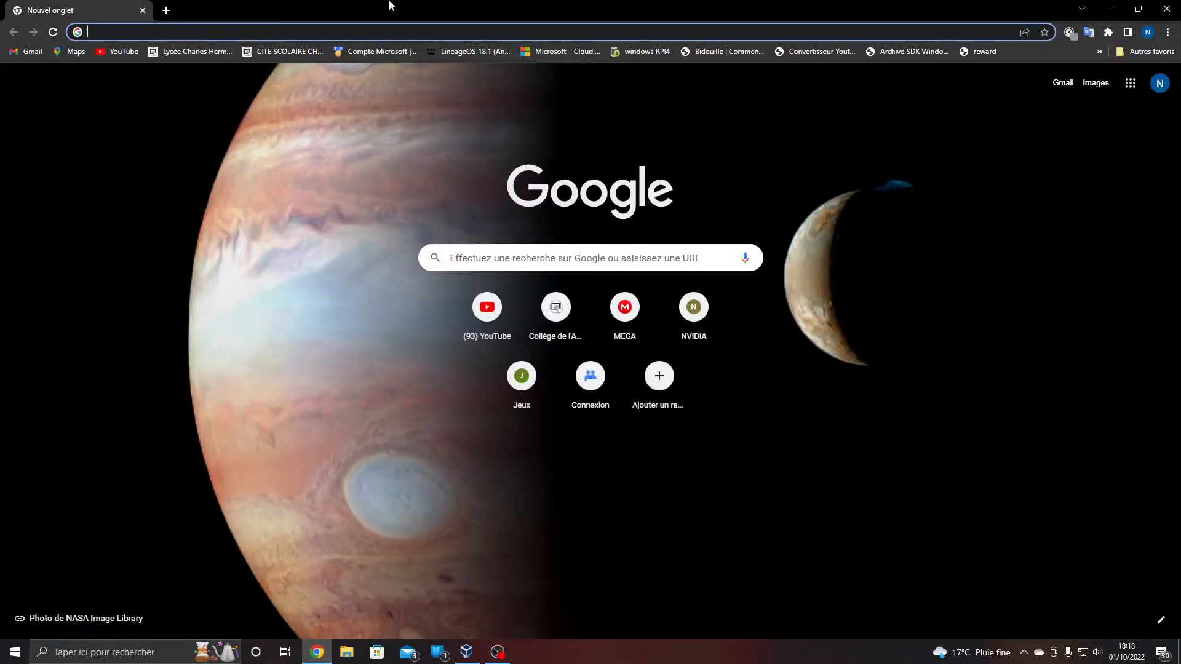
click(334, 24)
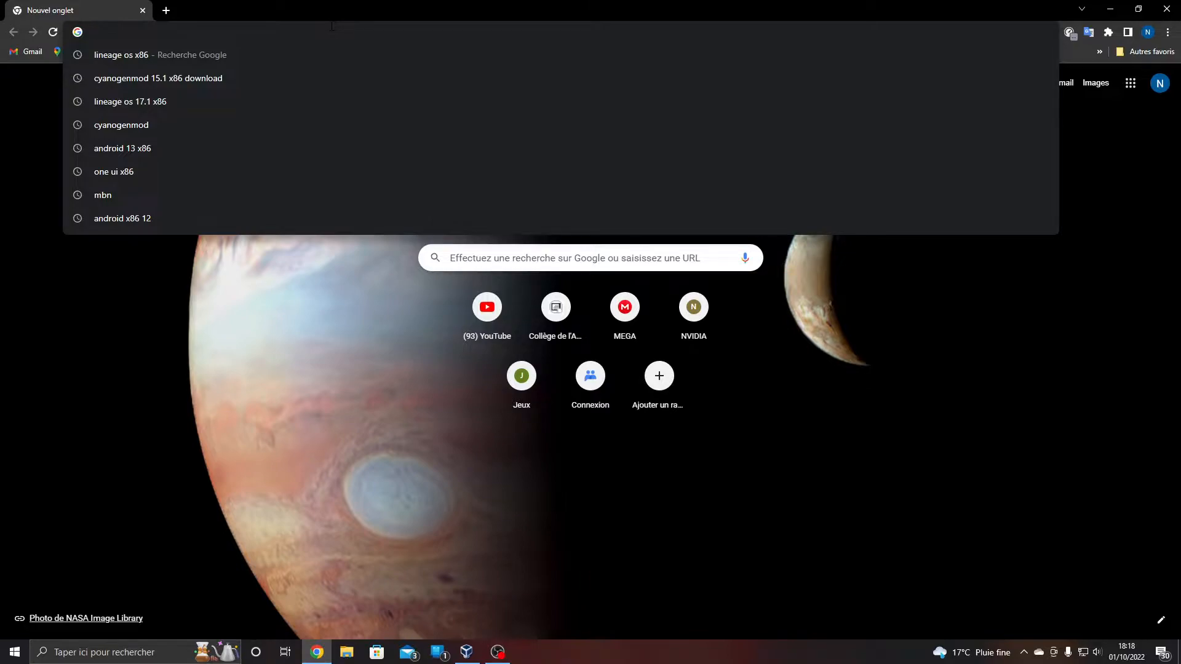
text(virt)
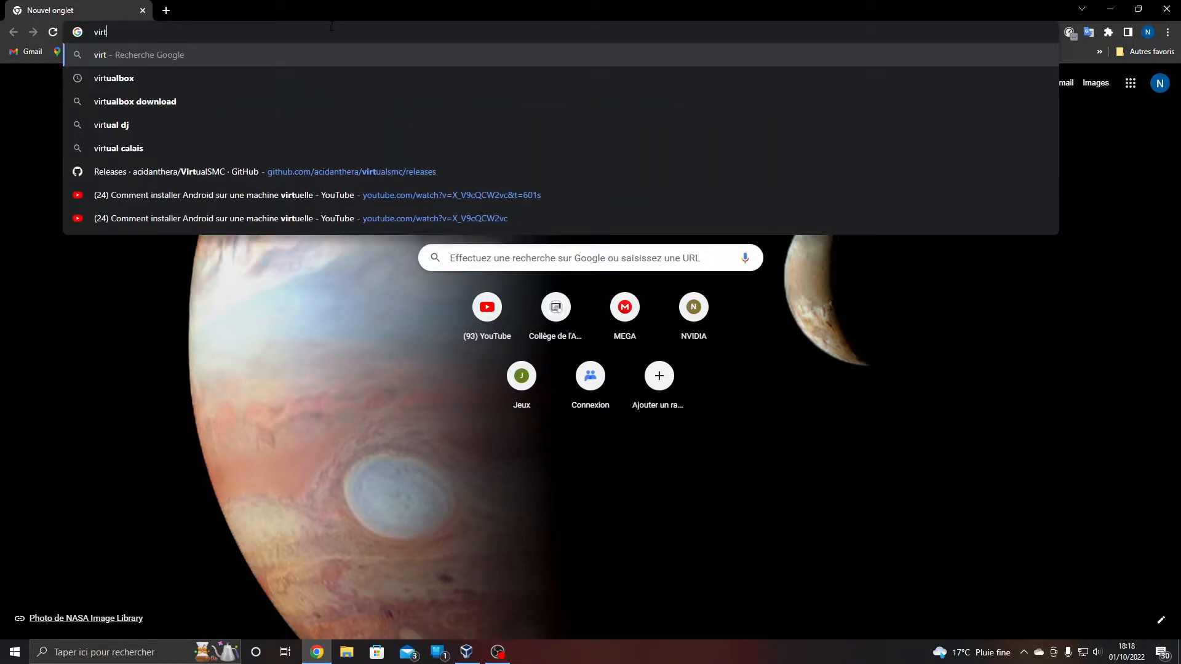
key(Return)
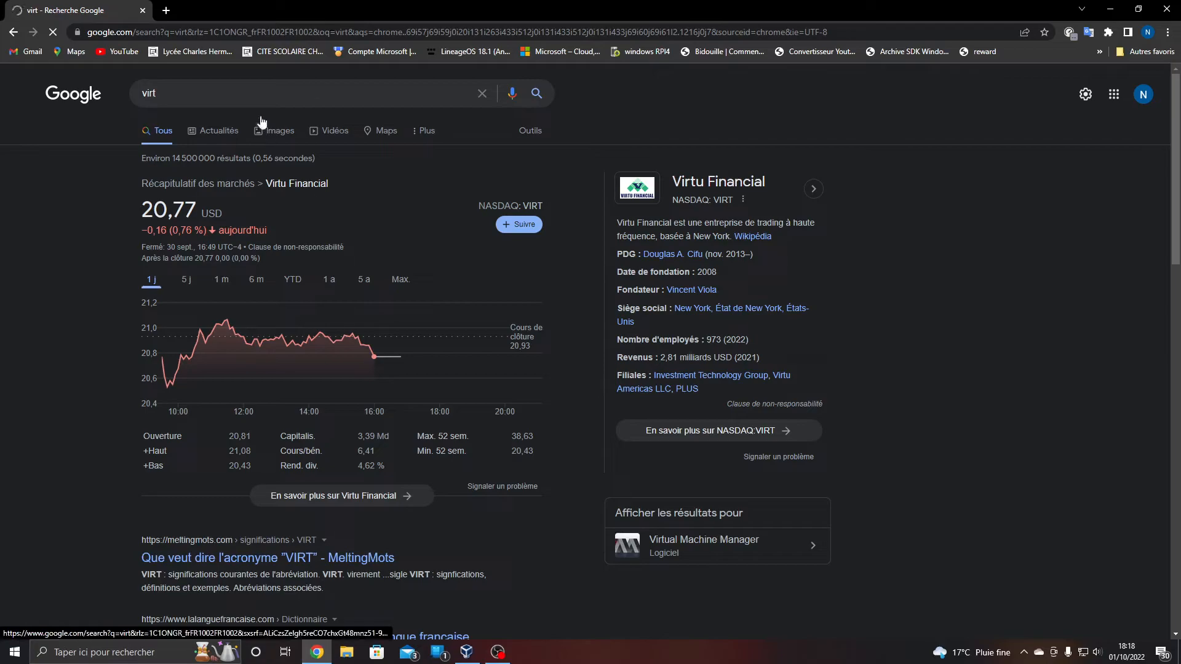
click(261, 94)
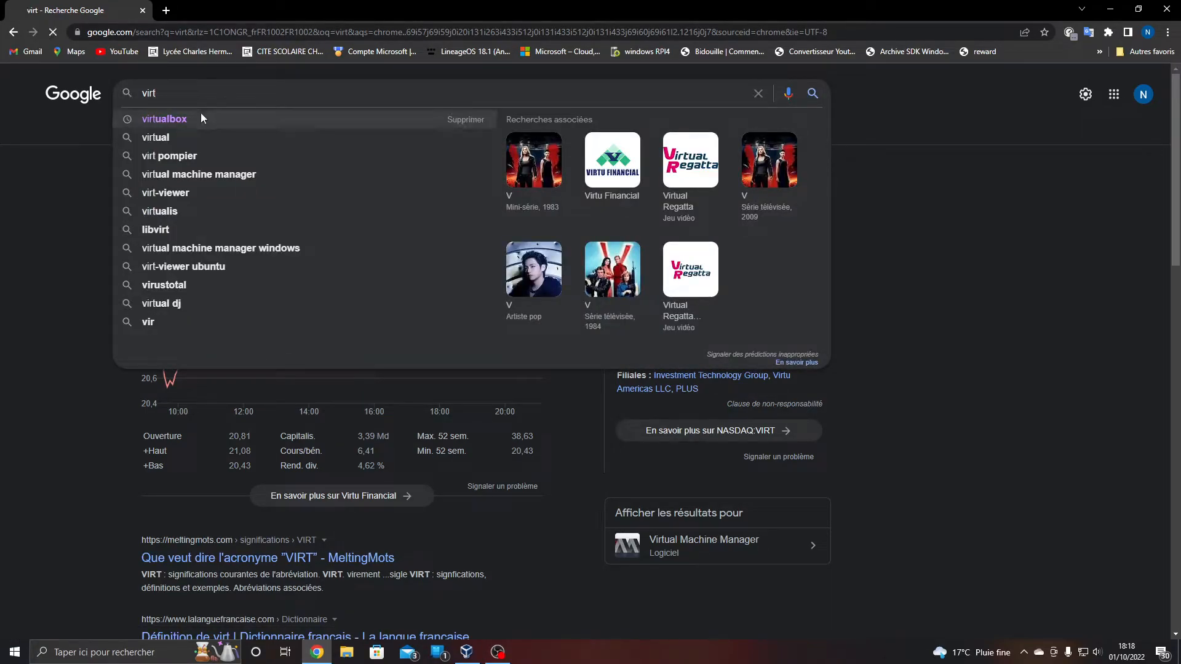
click(201, 117)
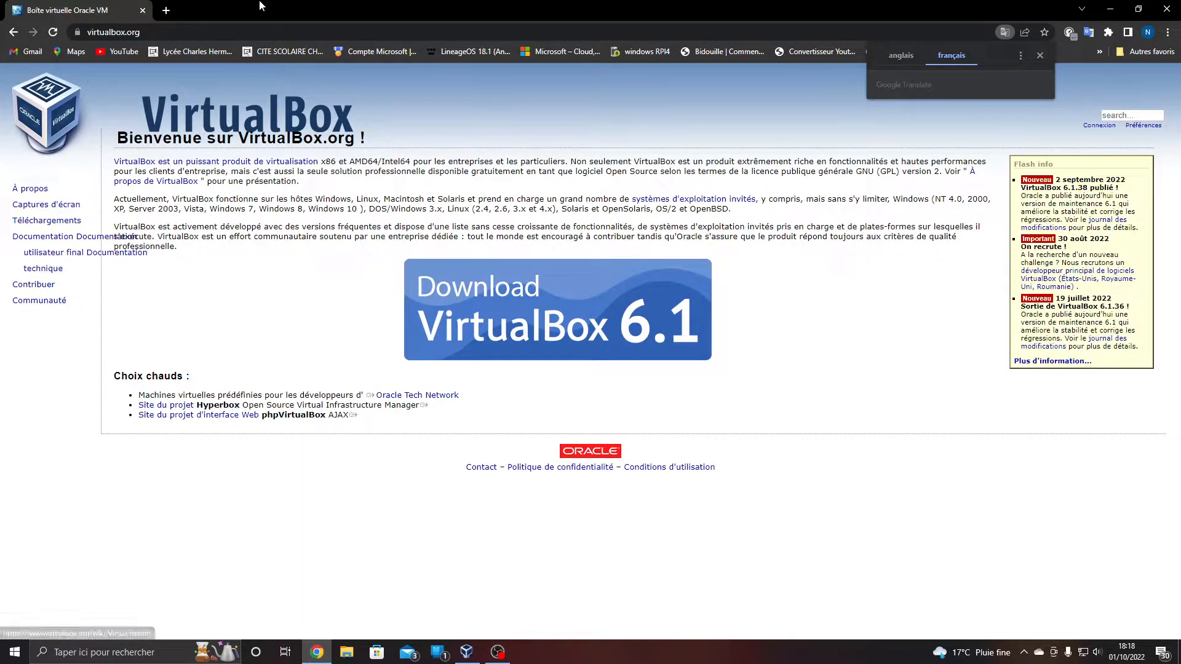
click(479, 324)
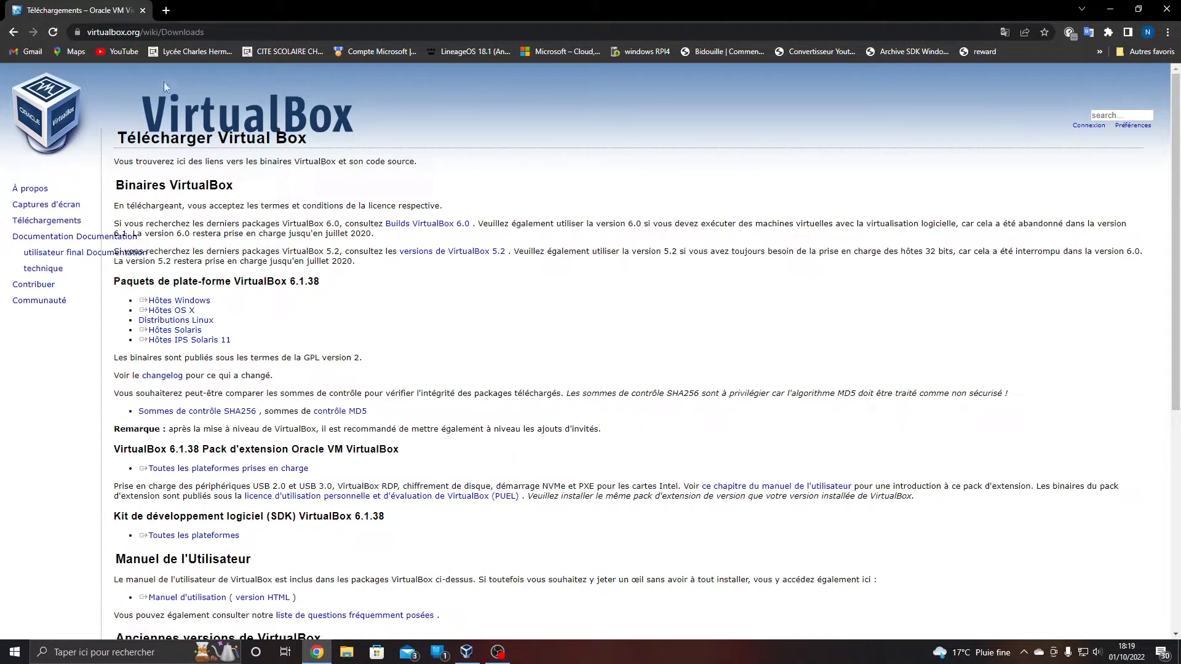
Search for "android x86" in a new tab and open the FossHub download page from the Android-x86 site.
click(166, 11)
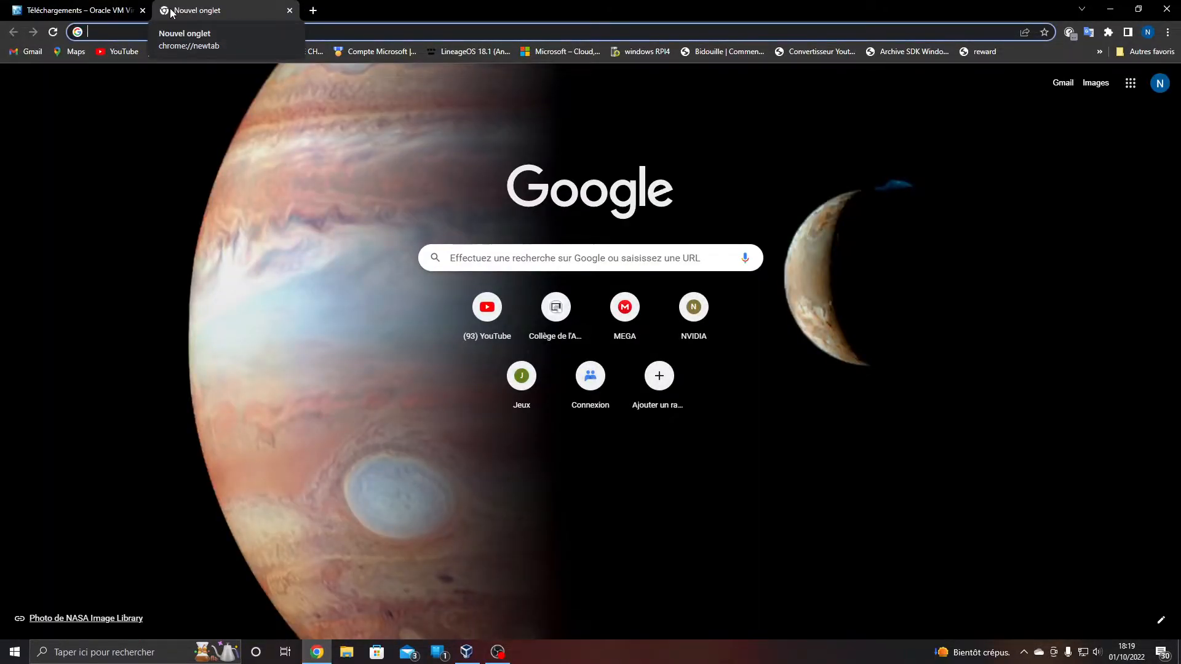
text(android )
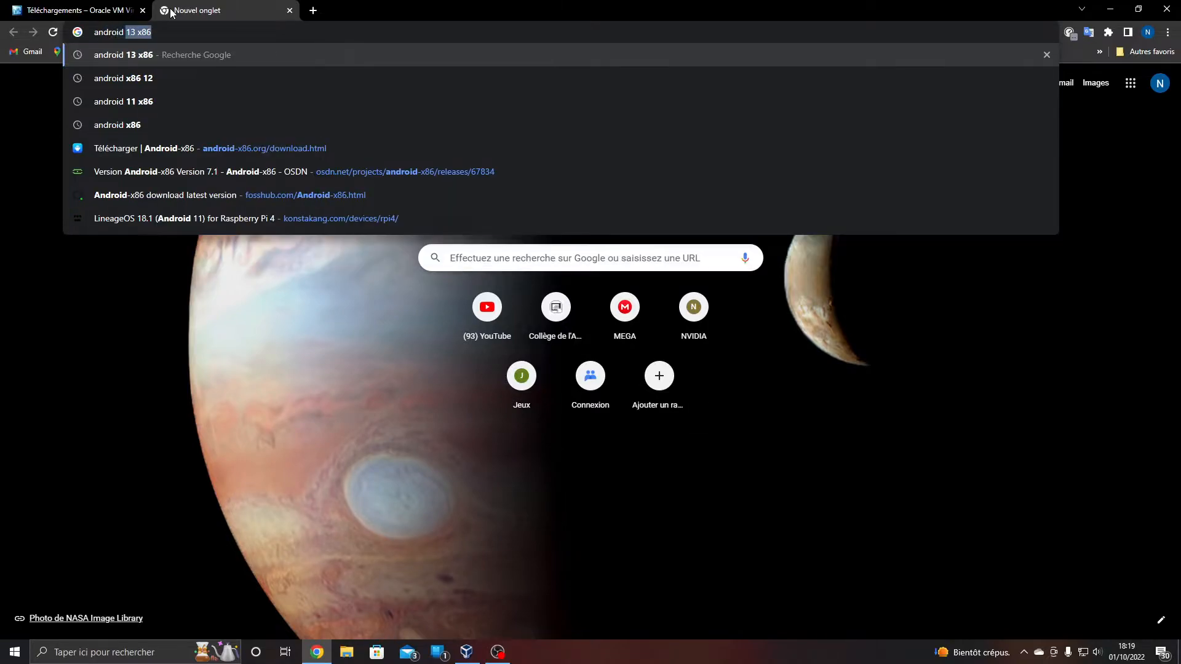
text(x86)
key(Return)
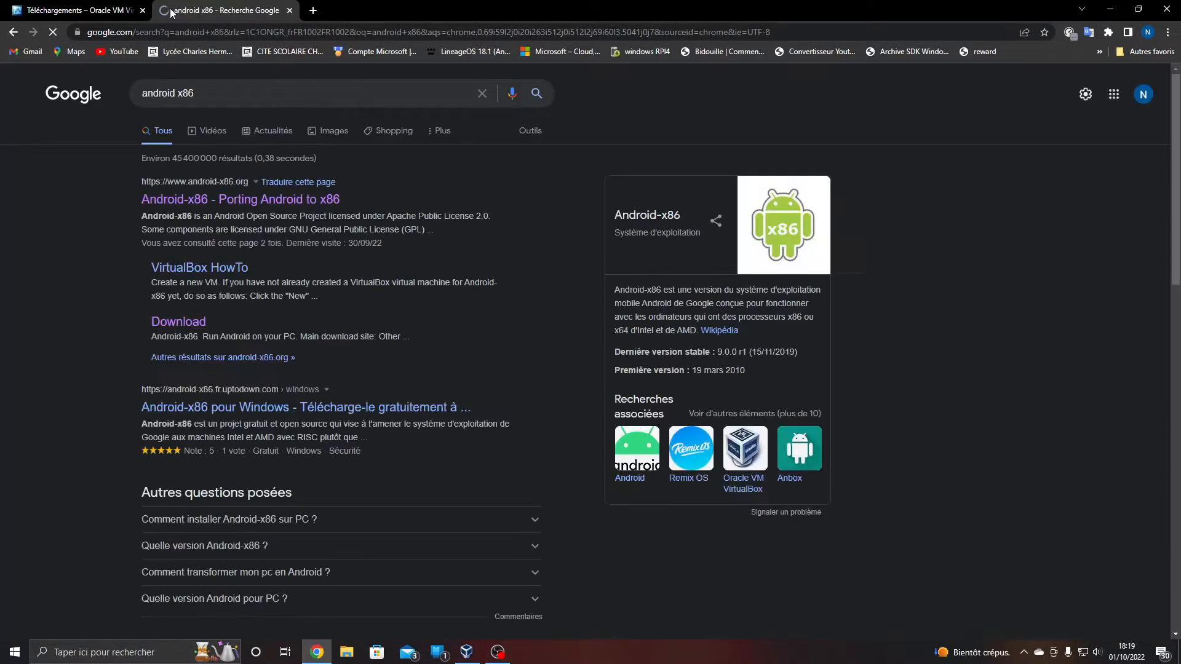
click(246, 205)
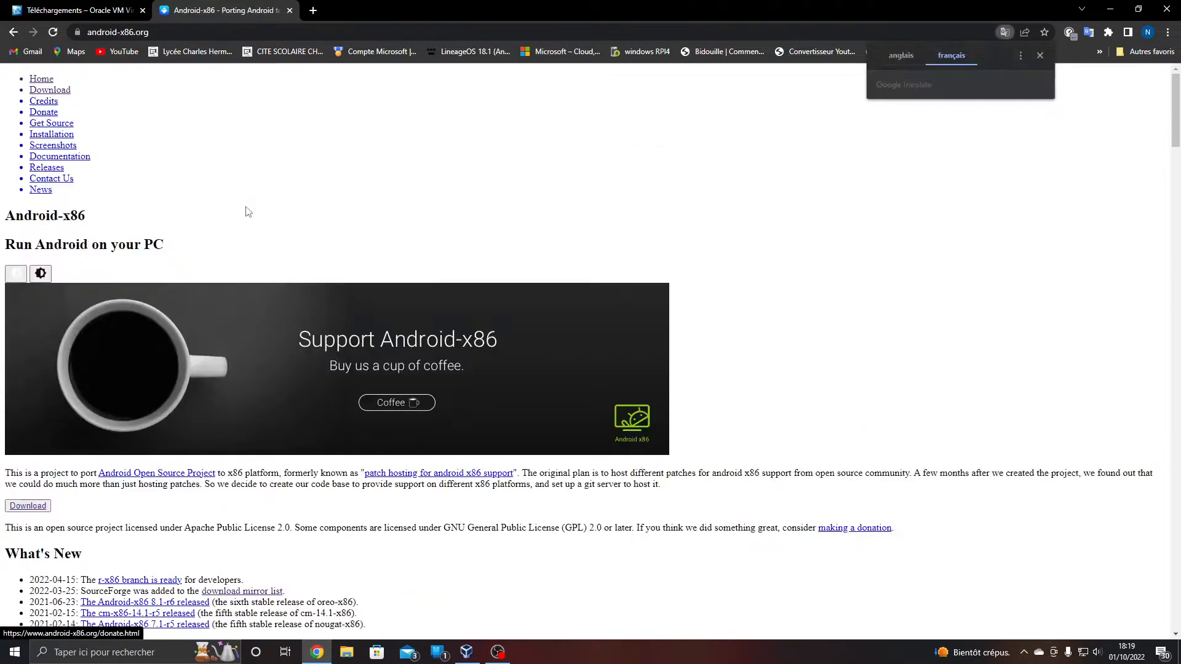
click(58, 91)
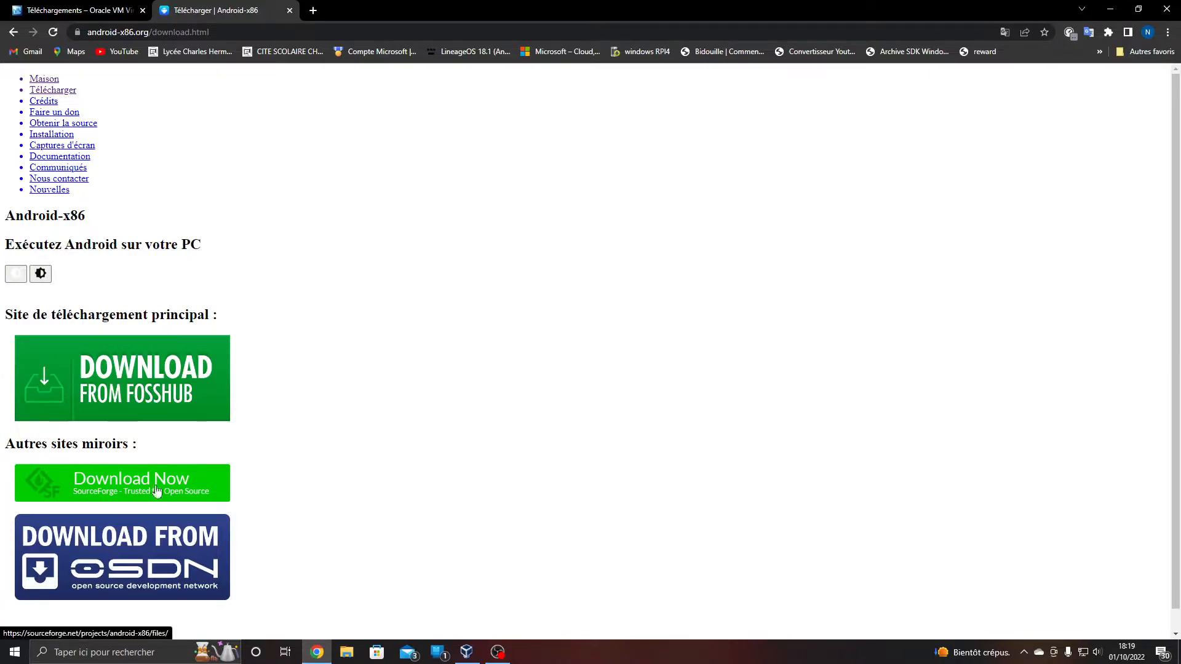
click(141, 385)
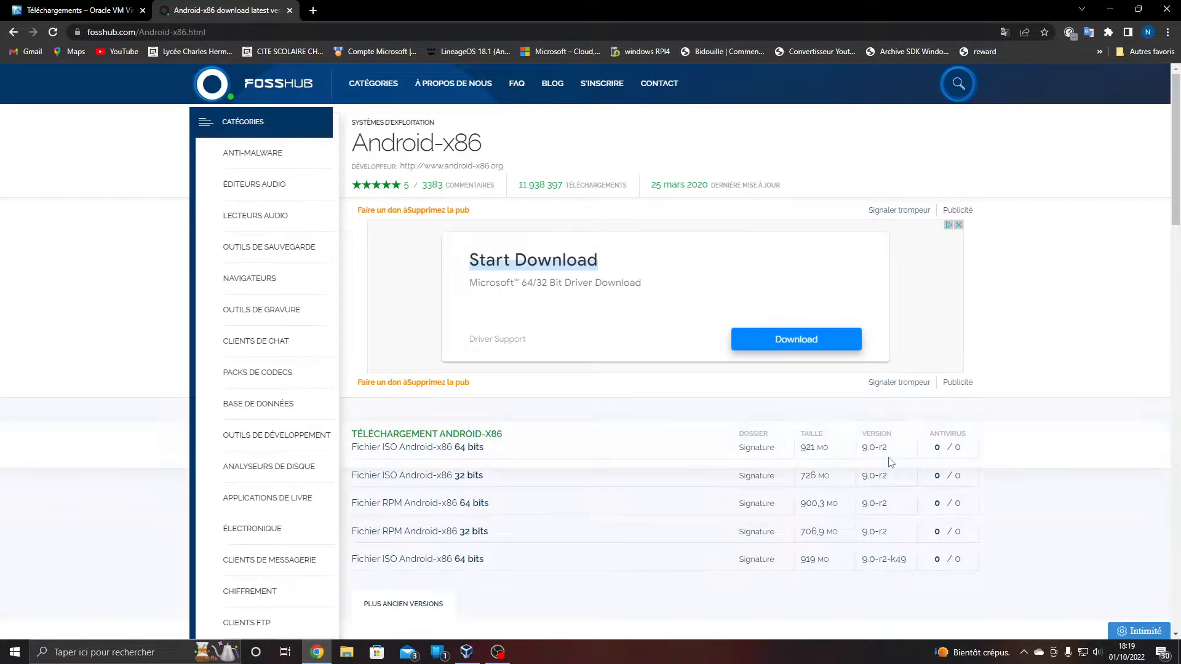
Review the Android-x86 page on FossHub and open its list of older versions.
scroll(885, 535, down, 1)
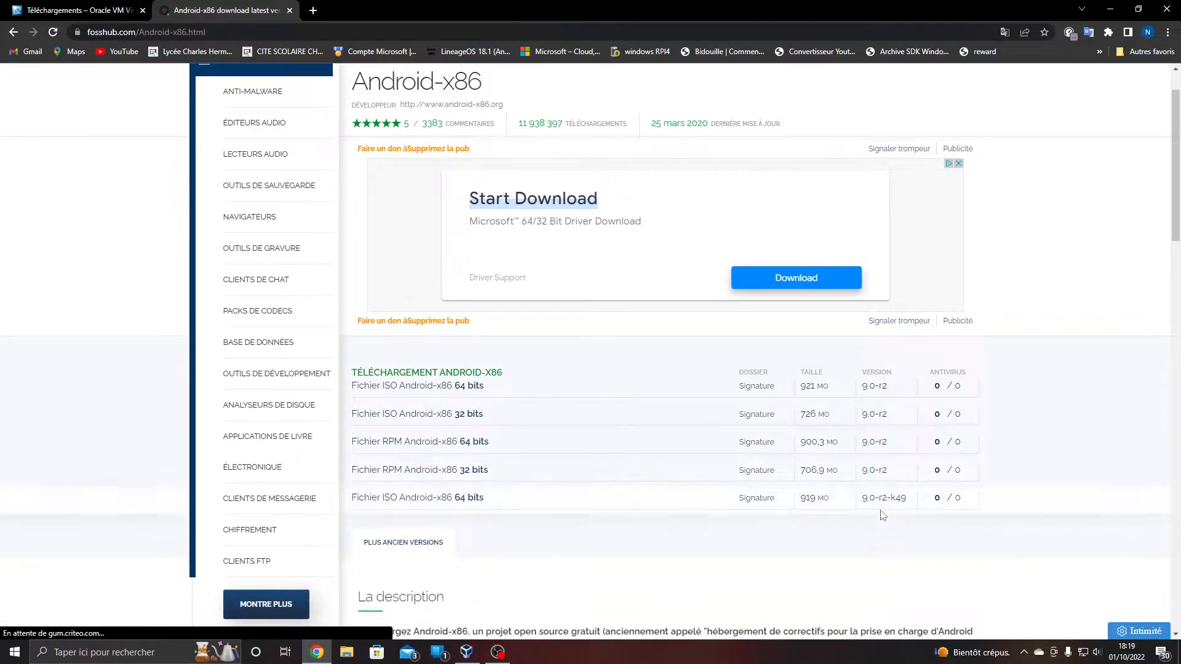
scroll(913, 504, down, 7)
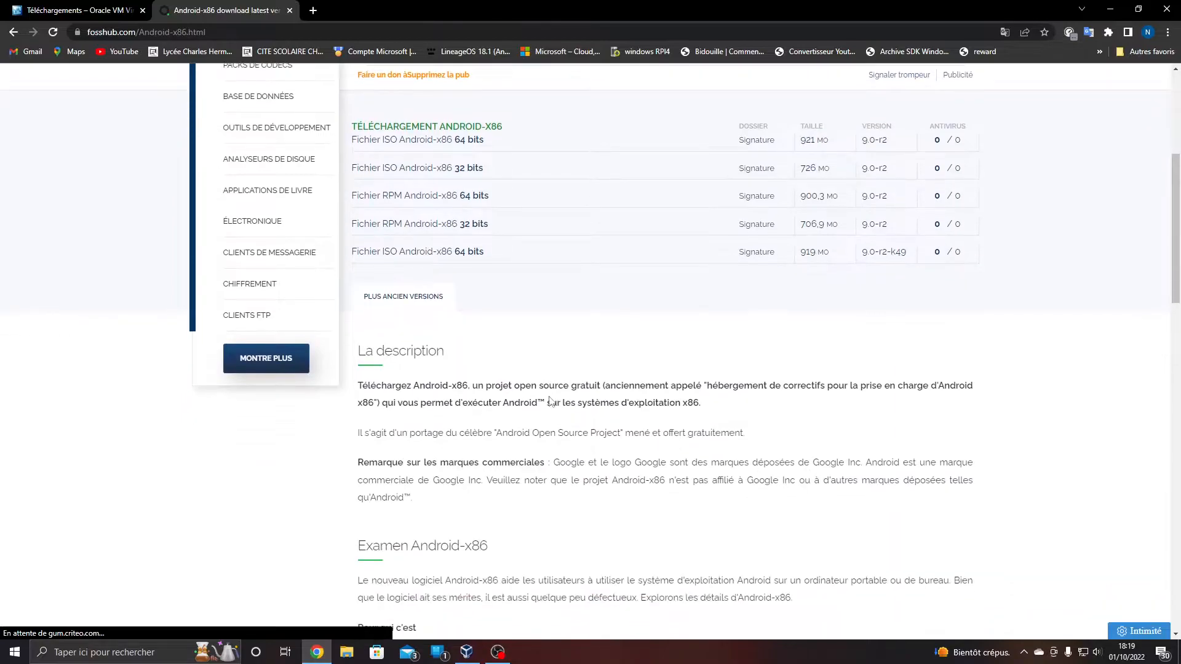
scroll(534, 370, down, 7)
scroll(538, 345, up, 10)
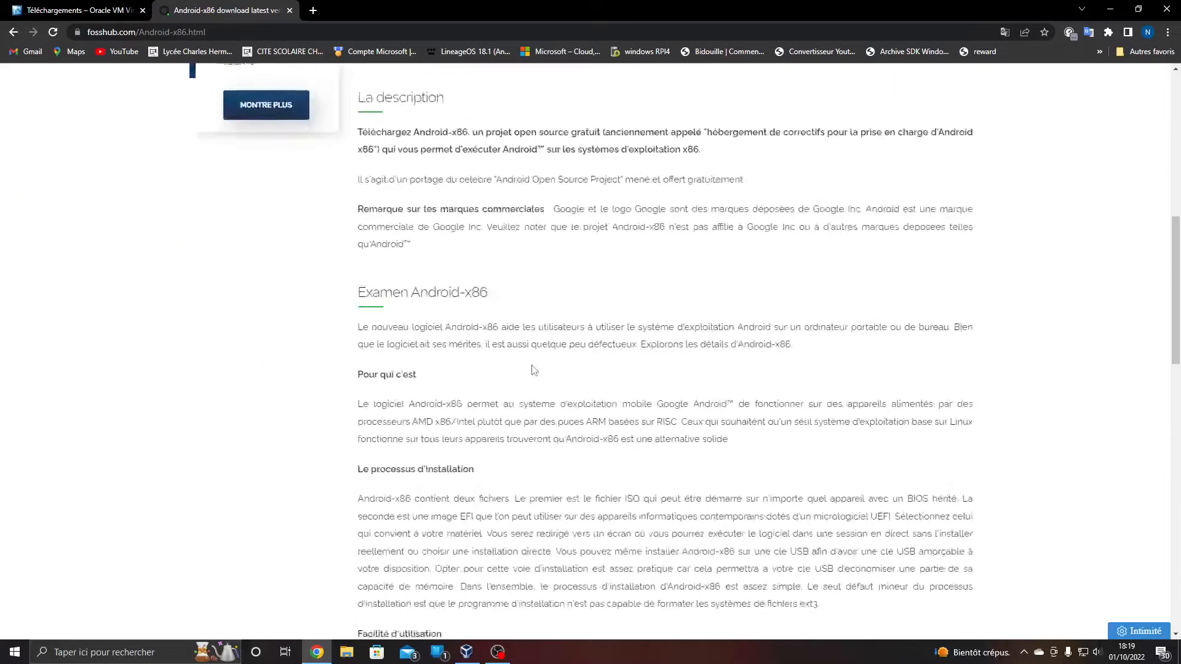
click(399, 298)
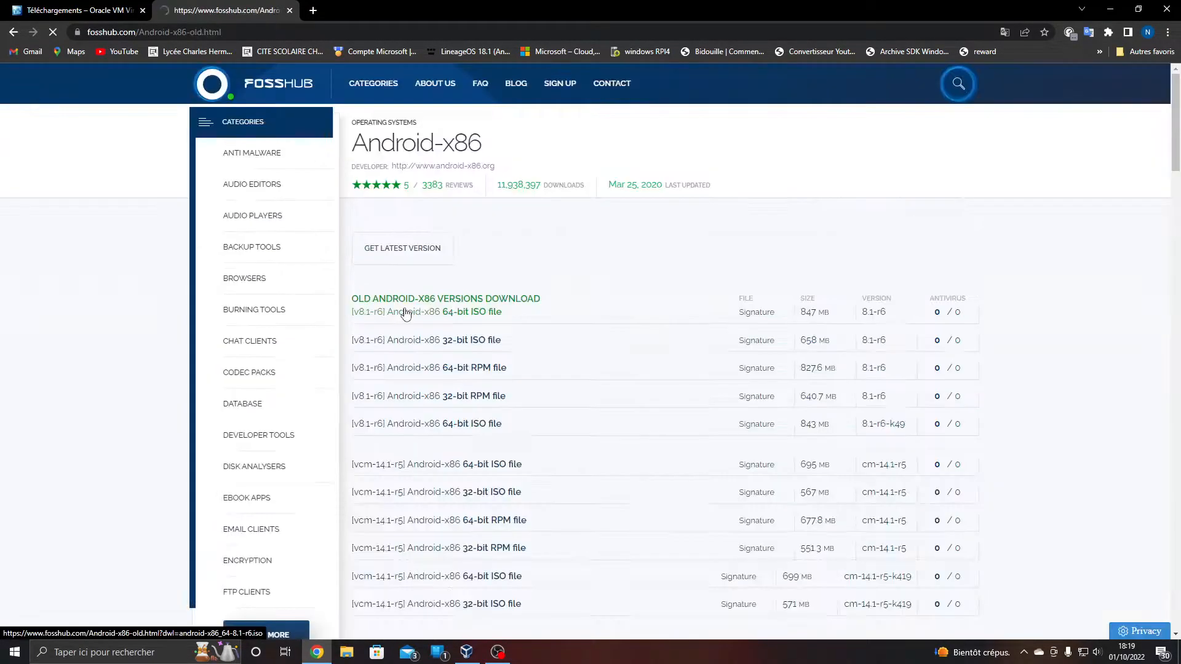
Examine the list of older Android-x86 ISO and RPM releases on FossHub.
scroll(410, 317, down, 6)
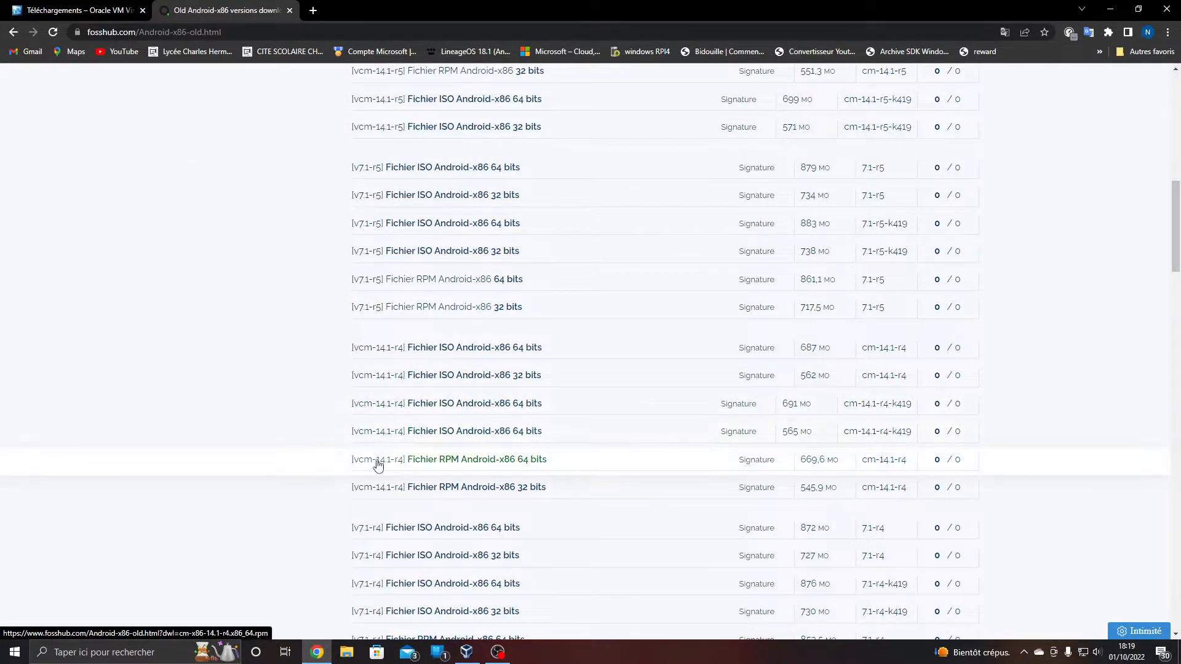
scroll(378, 461, down, 3)
scroll(403, 433, down, 9)
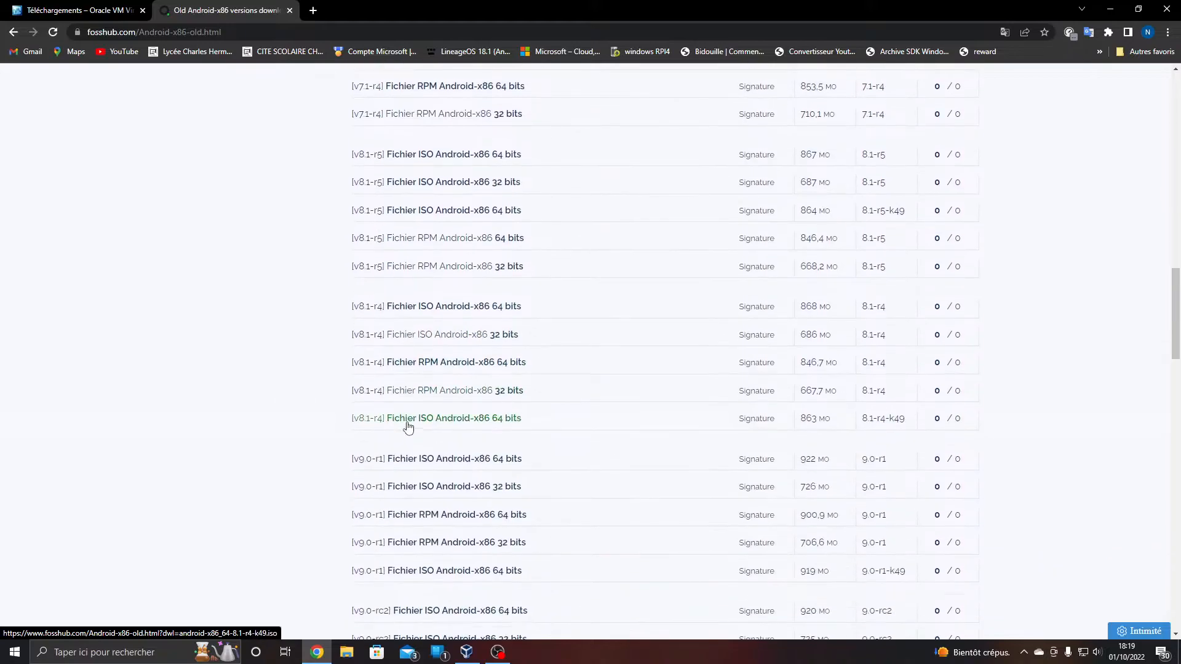
scroll(412, 422, down, 8)
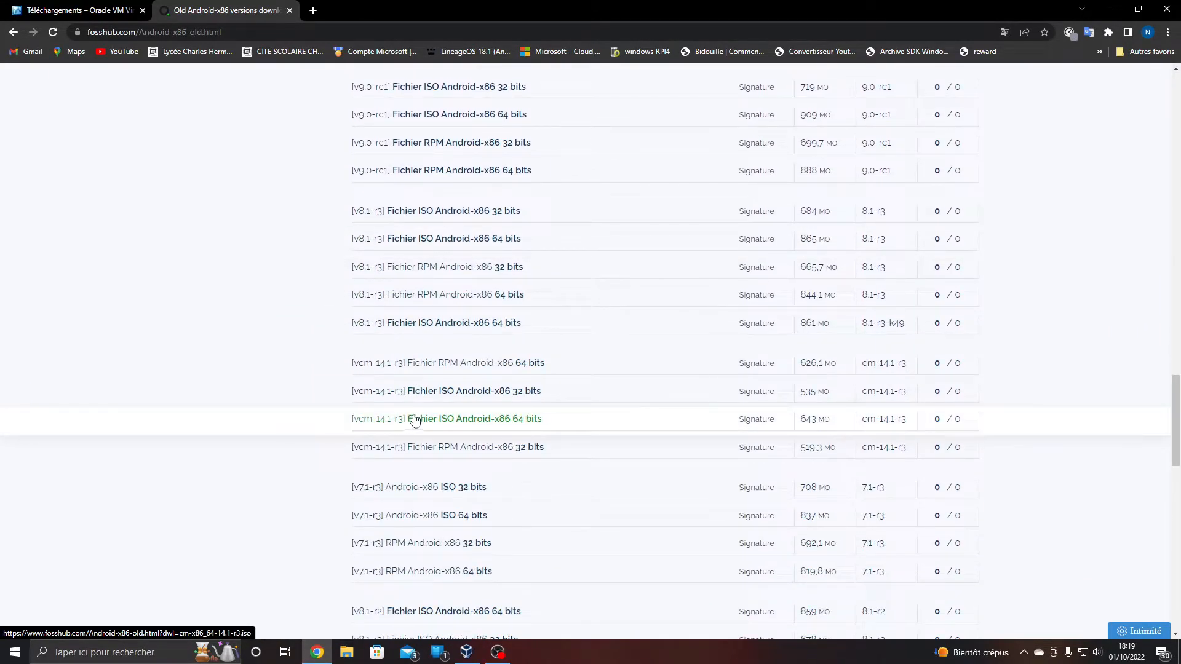
scroll(414, 420, down, 10)
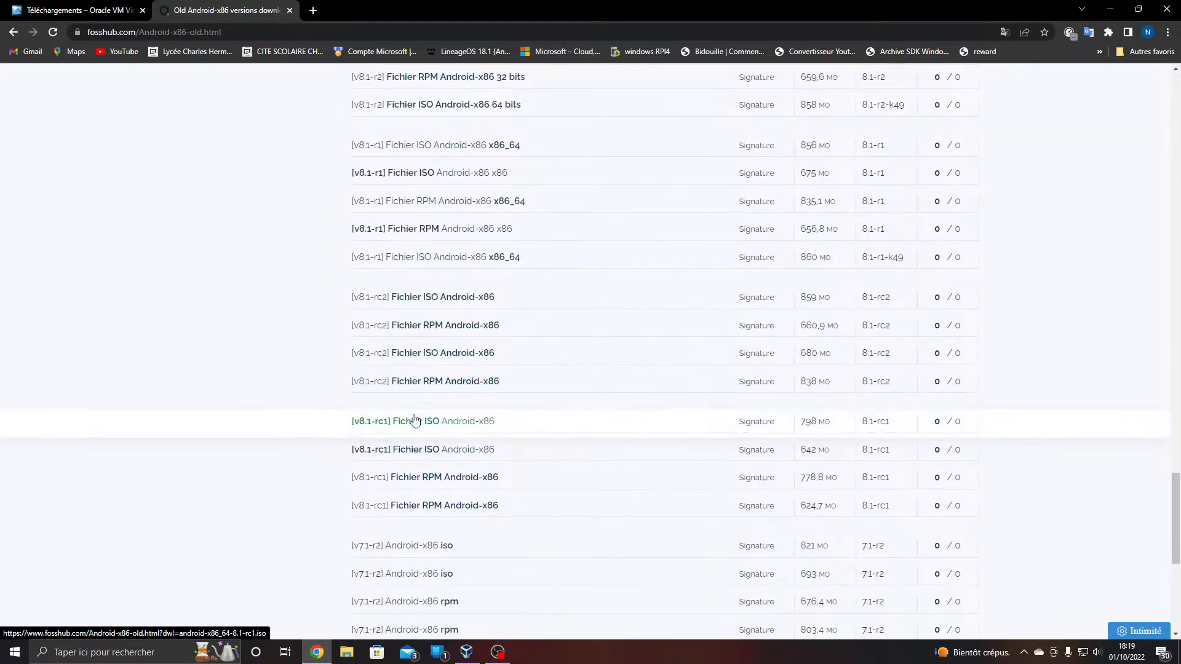
scroll(415, 420, down, 4)
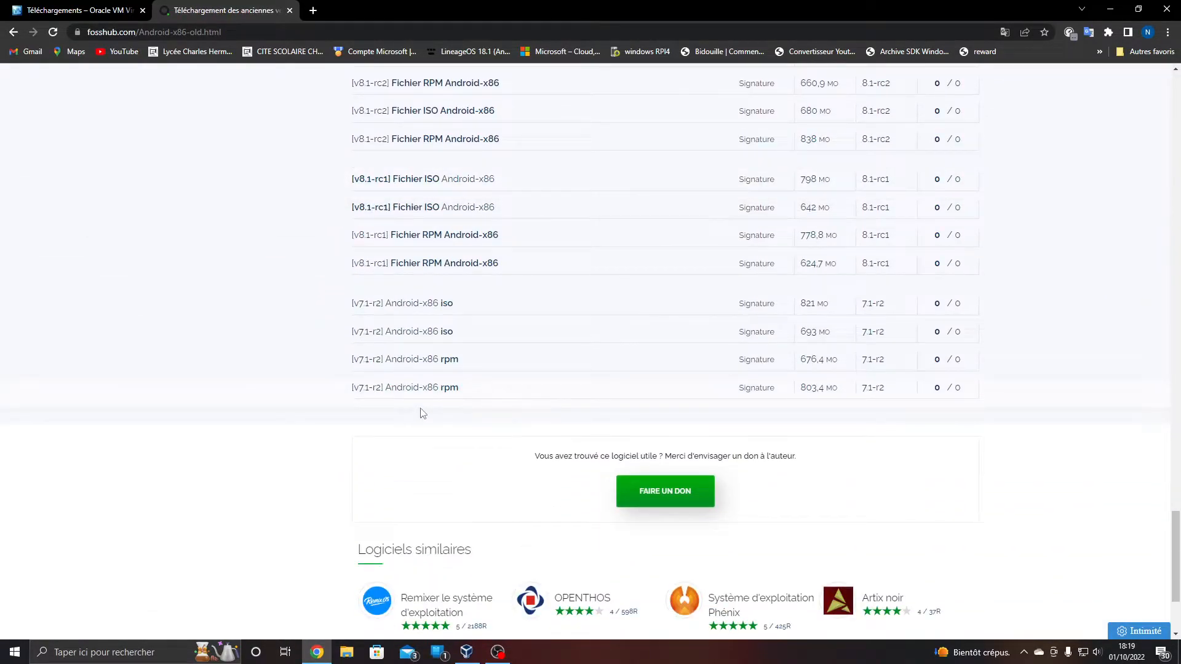
scroll(424, 413, up, 4)
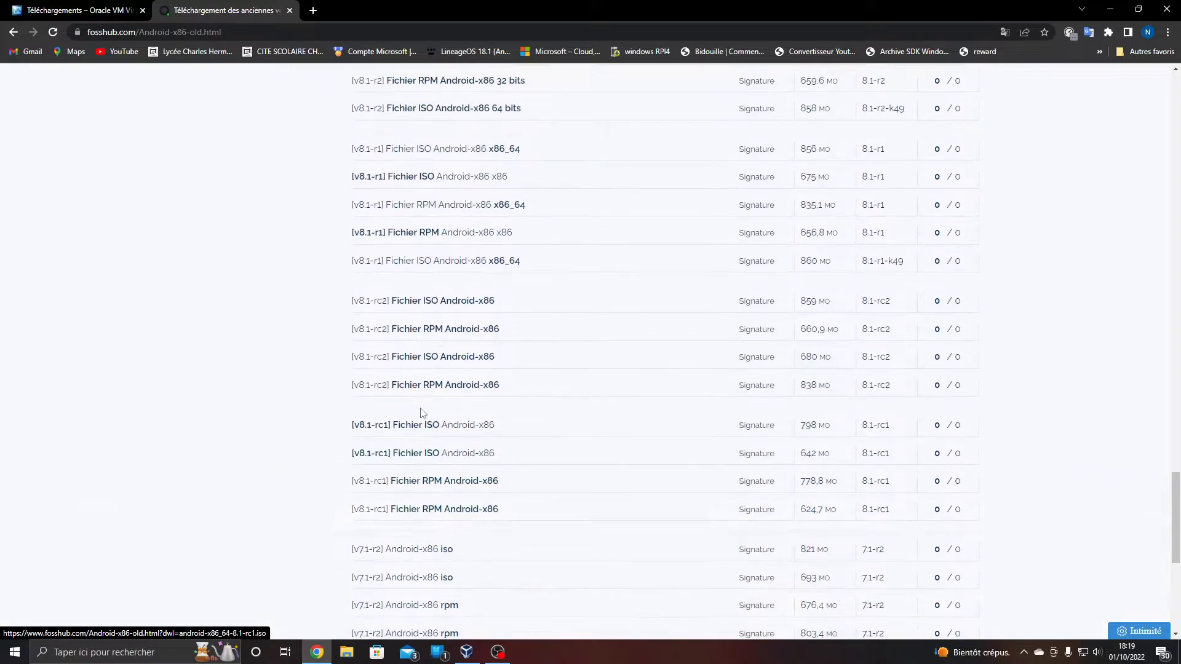
scroll(423, 413, up, 20)
scroll(422, 413, up, 12)
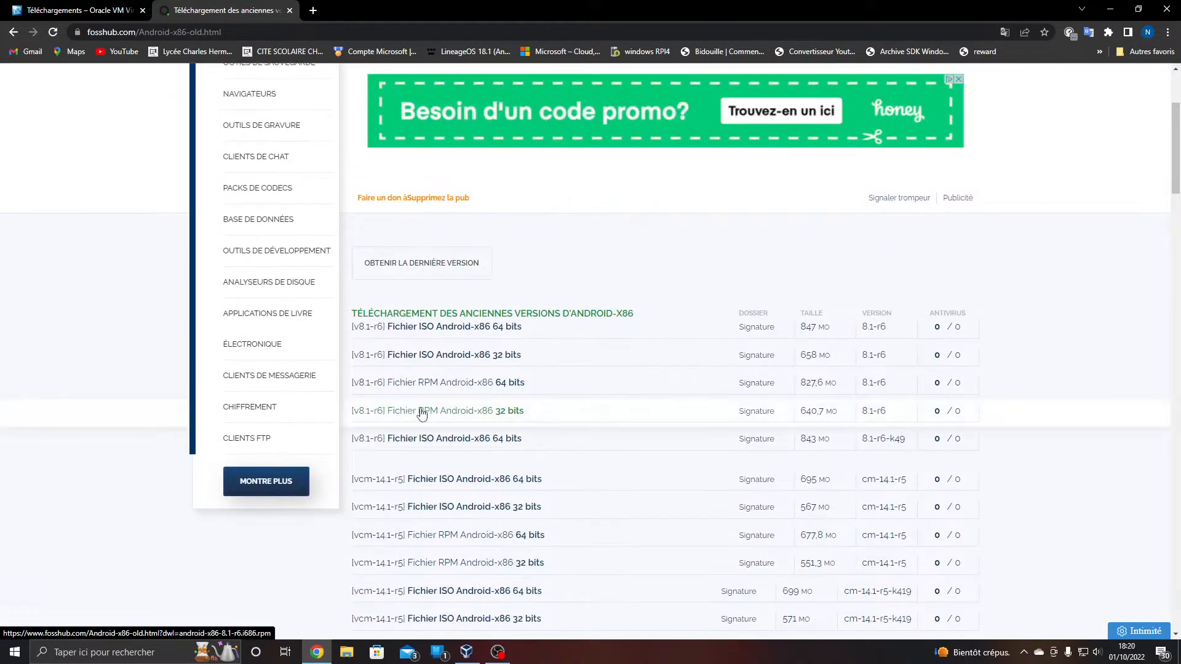
click(455, 334)
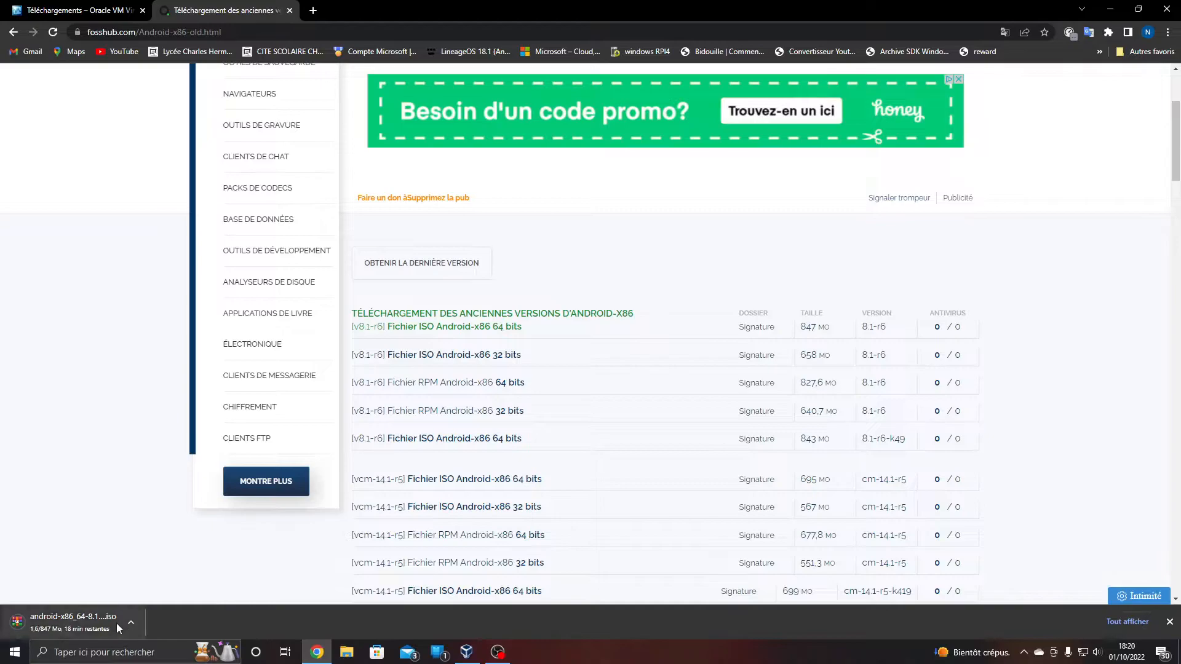
click(129, 623)
click(131, 606)
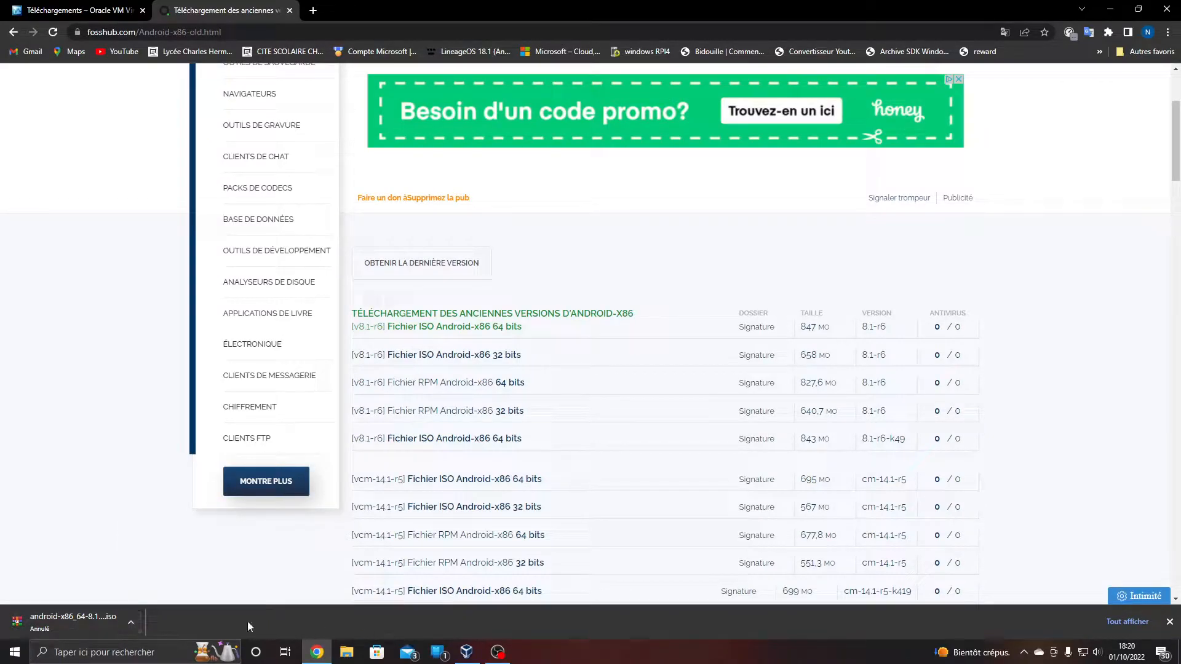
Switch to VirtualBox's global tools view and close the Chrome window behind it.
click(466, 652)
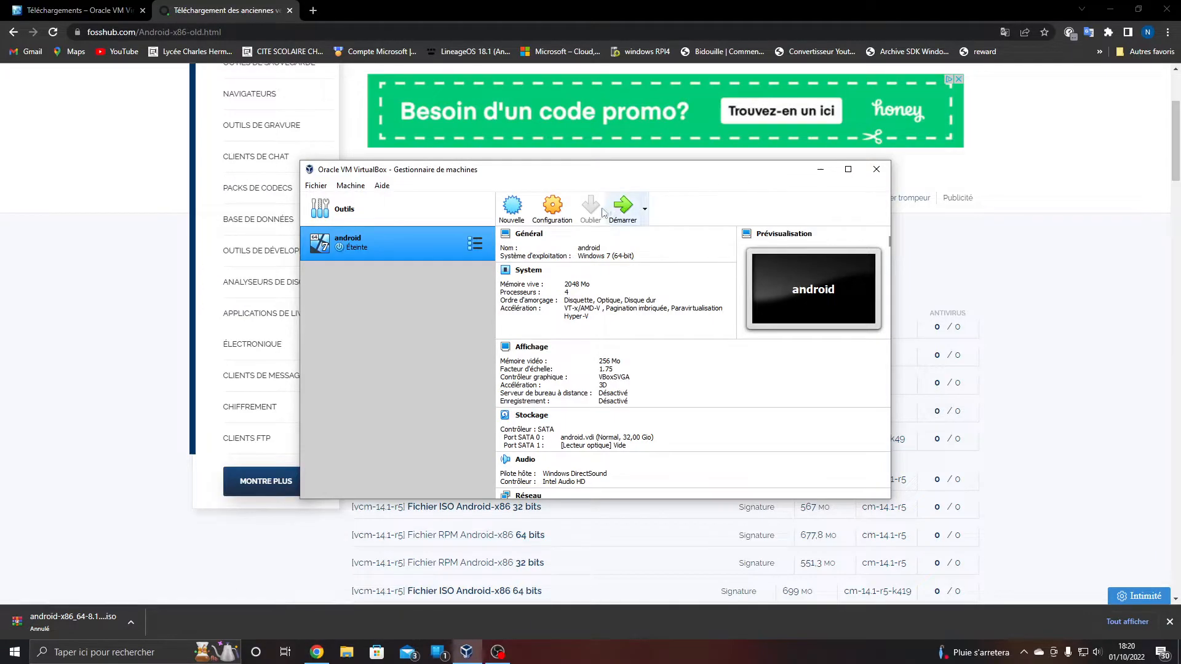
click(320, 207)
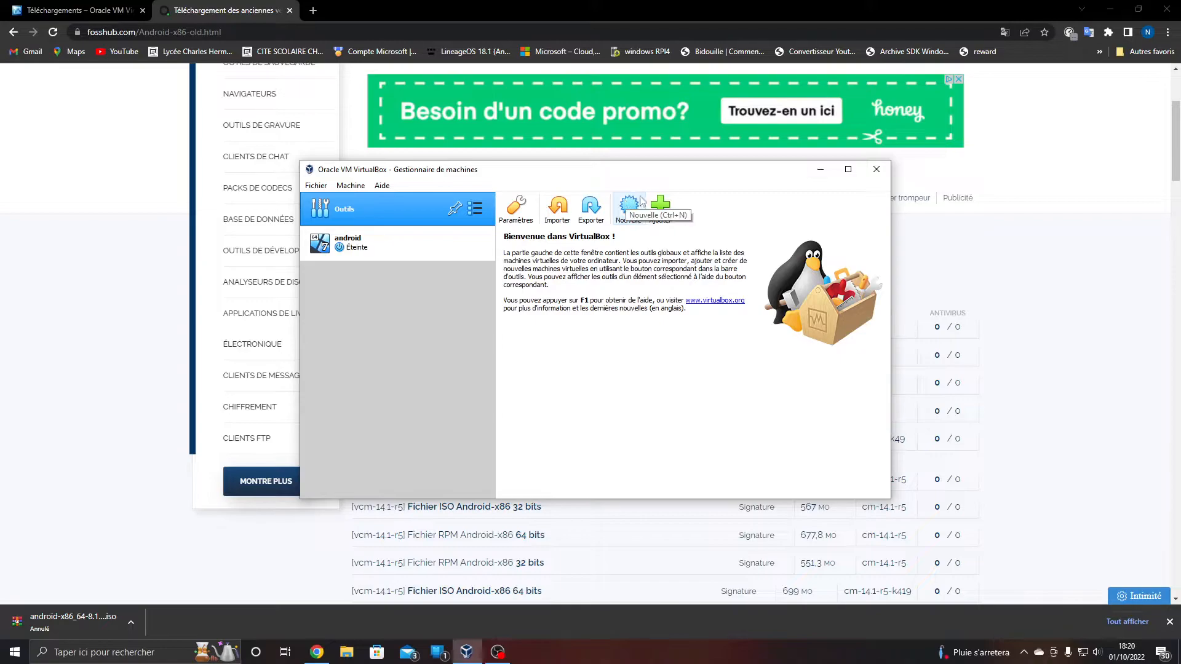
click(1168, 7)
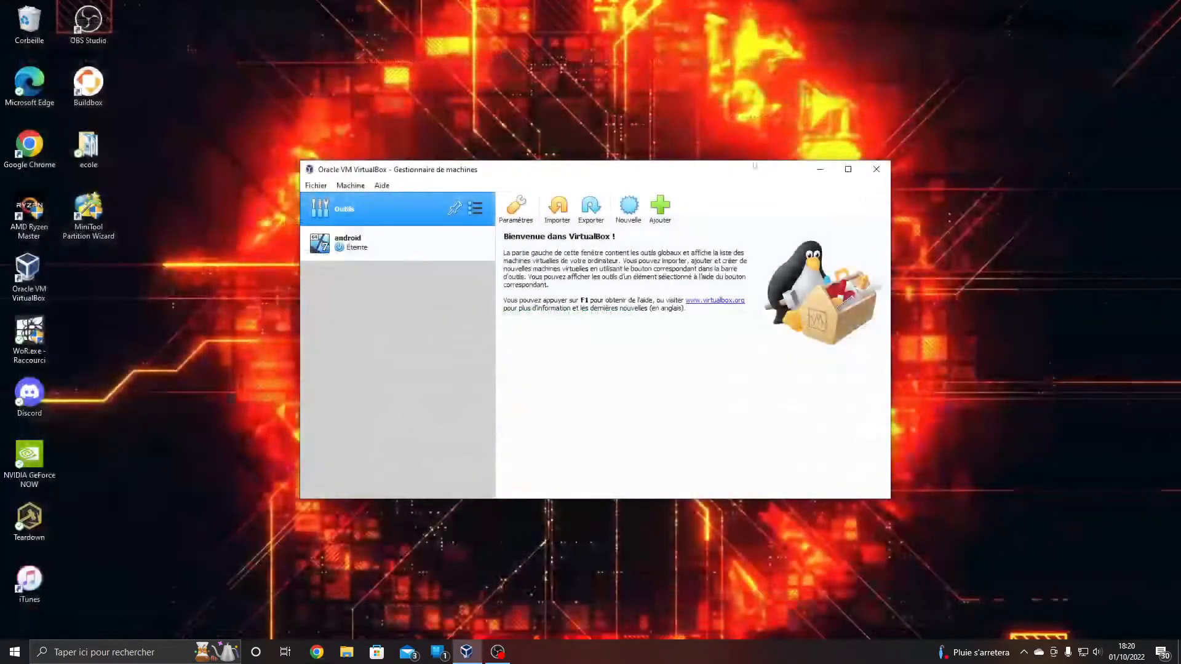
Begin a new virtual machine named "android video" with type Microsoft Windows and version Windows 7 (64-bit).
click(625, 211)
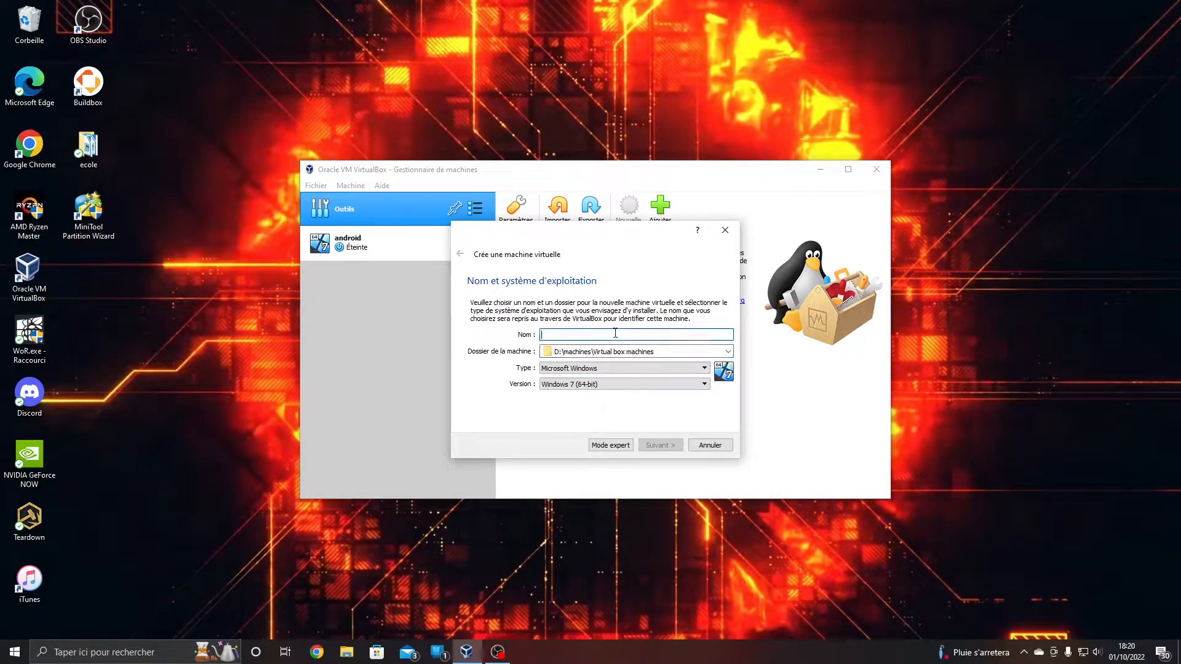
text(android video)
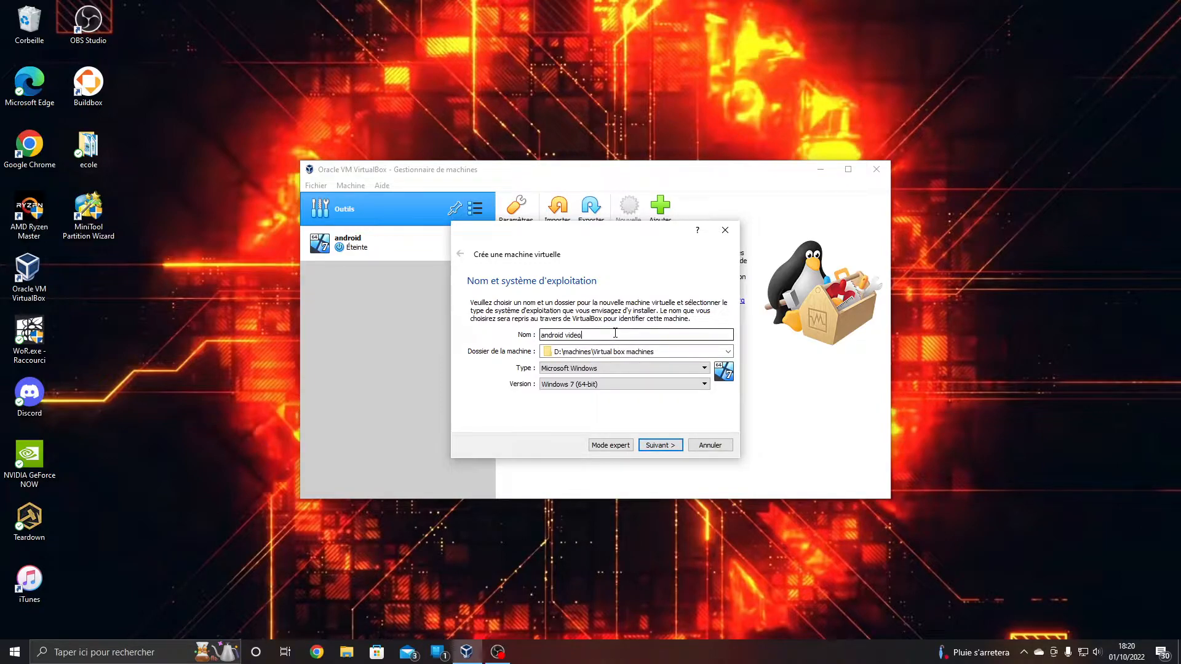
key(Return)
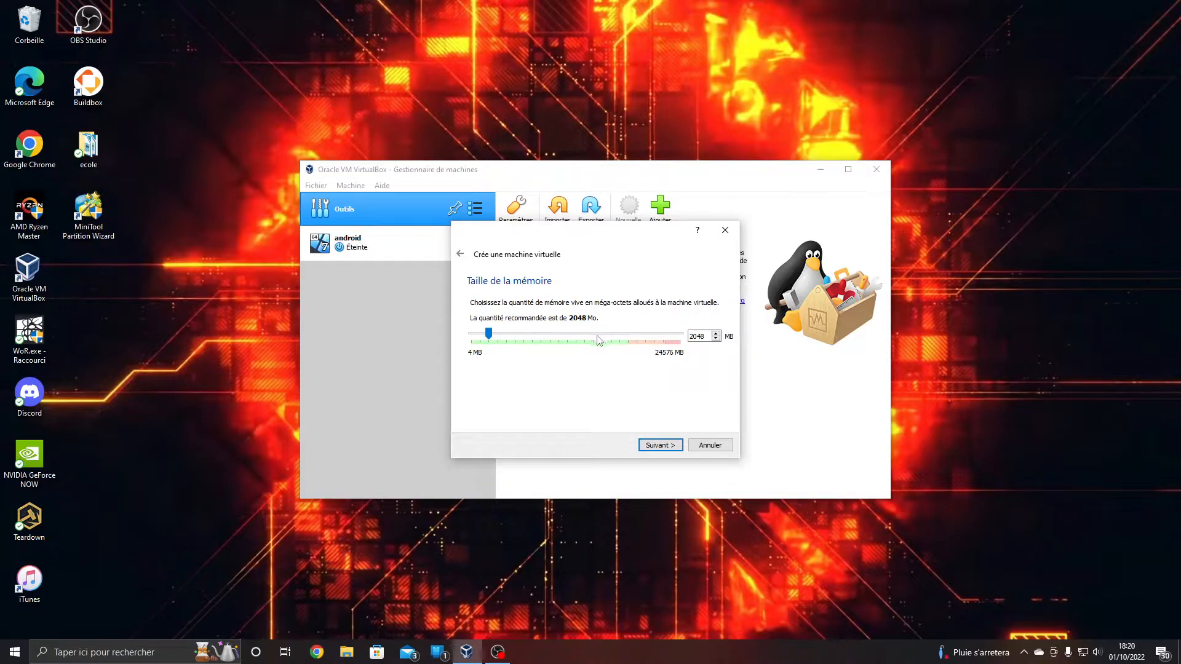
Adjust the new machine's memory size and proceed to its hard disk options.
click(598, 336)
click(597, 337)
click(597, 336)
click(597, 338)
click(598, 338)
click(598, 338)
click(495, 337)
click(495, 337)
click(653, 445)
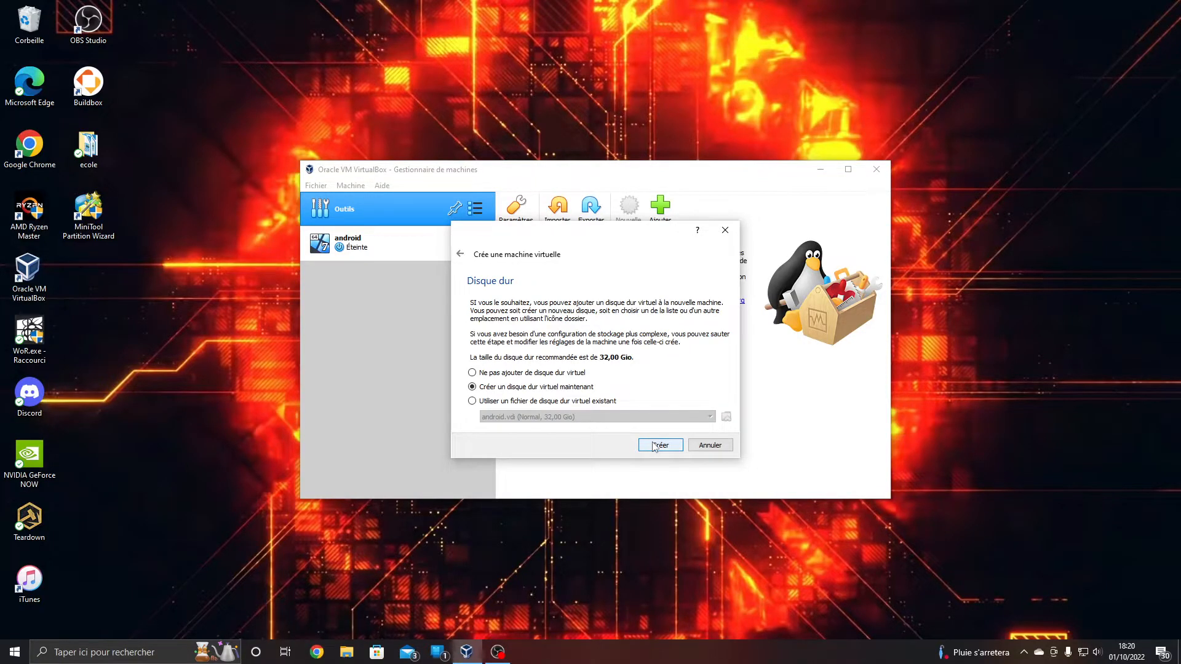
Start creating a new virtual hard disk for the machine and cancel at the VDI file type choice.
click(654, 445)
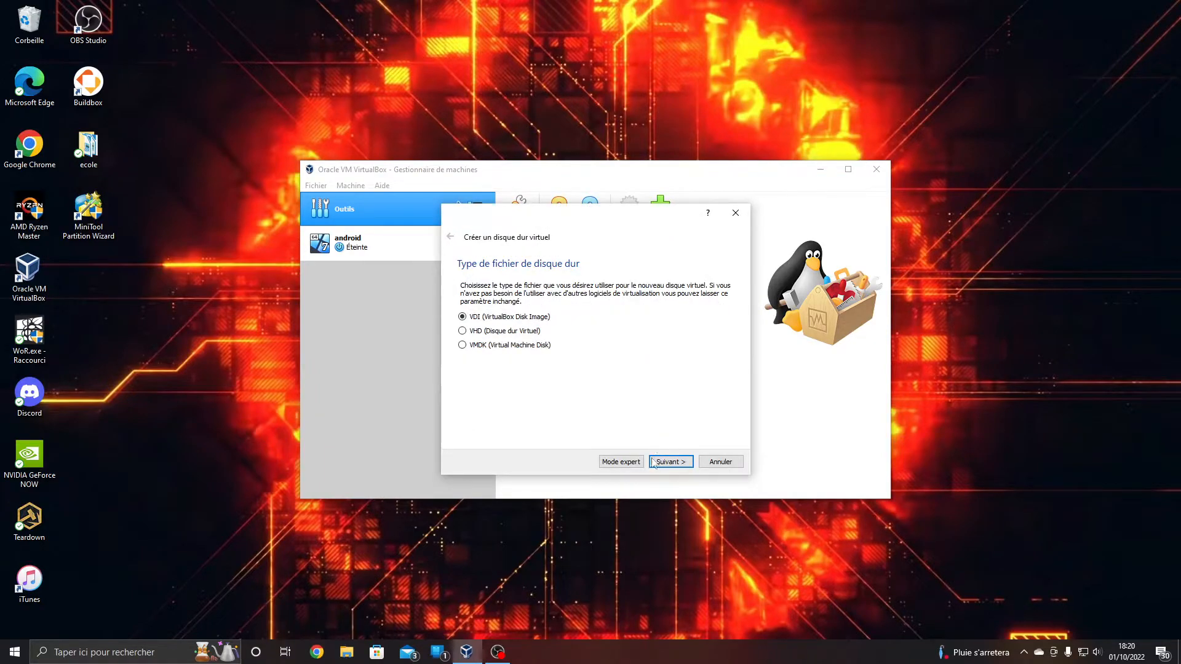
click(721, 463)
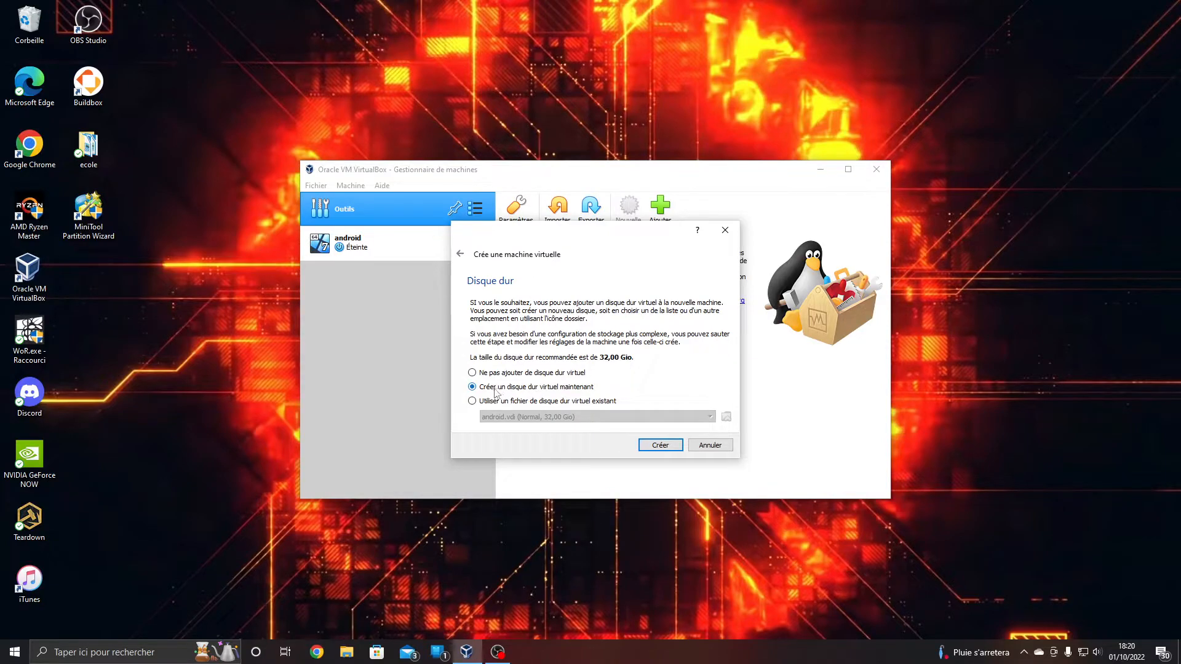
Create a dynamically allocated VDI virtual hard disk of 64,00 Gio for the android video machine.
click(663, 445)
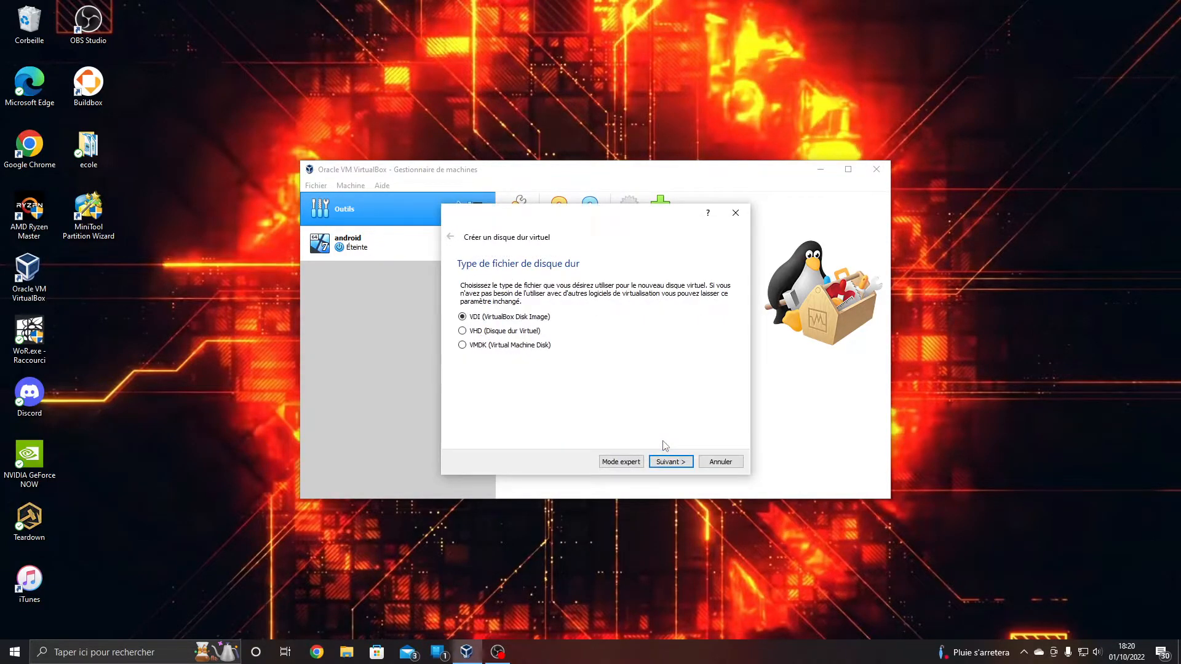
click(671, 462)
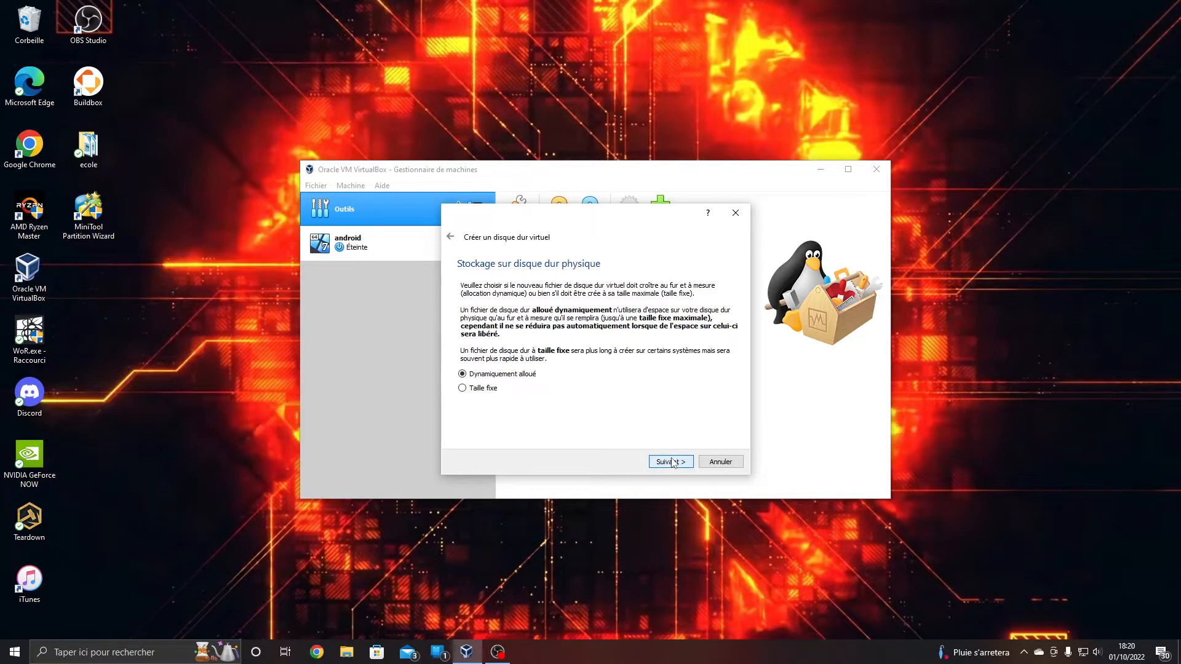
click(673, 462)
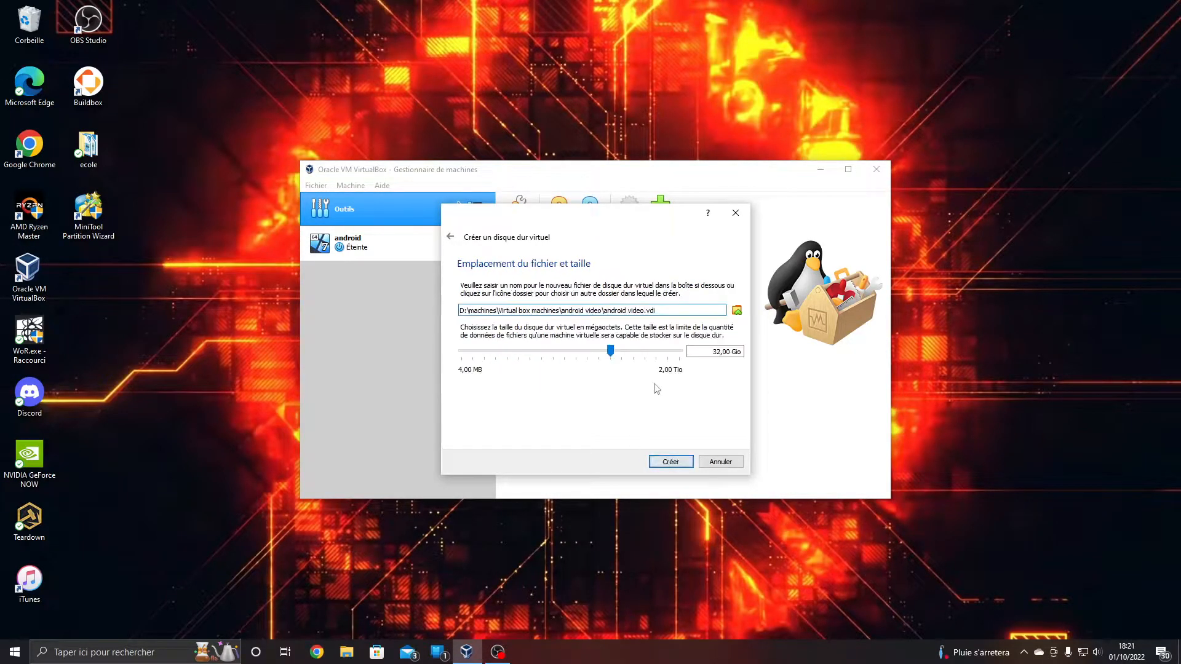
click(579, 350)
click(674, 355)
click(674, 355)
click(673, 356)
click(674, 355)
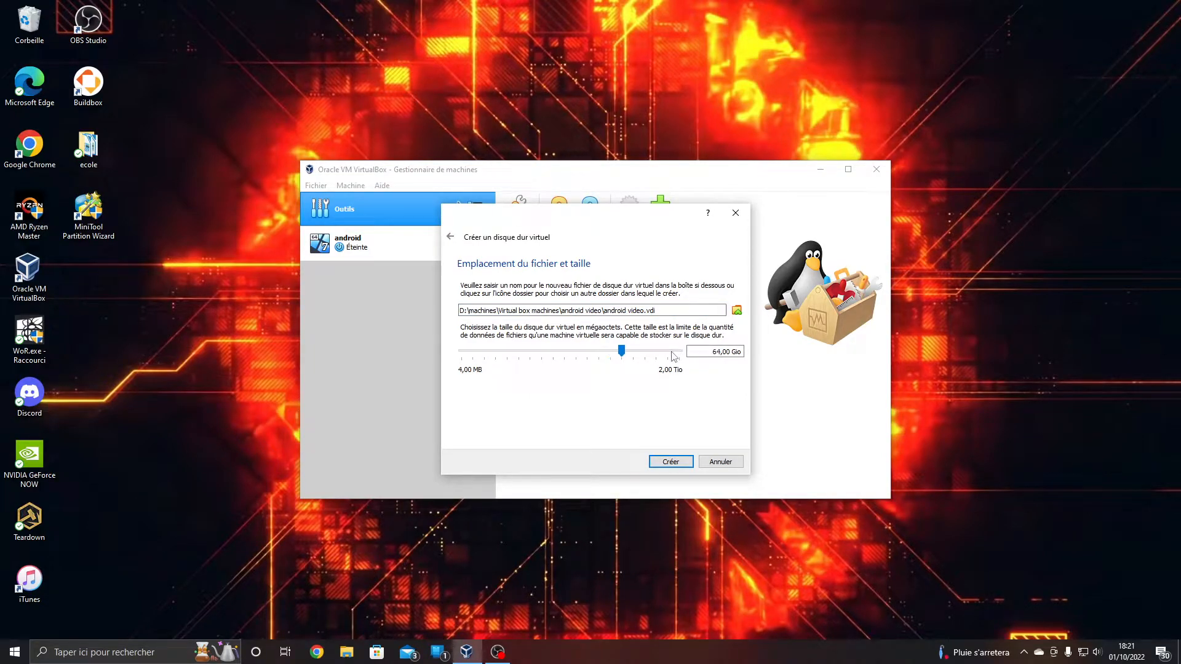
click(667, 461)
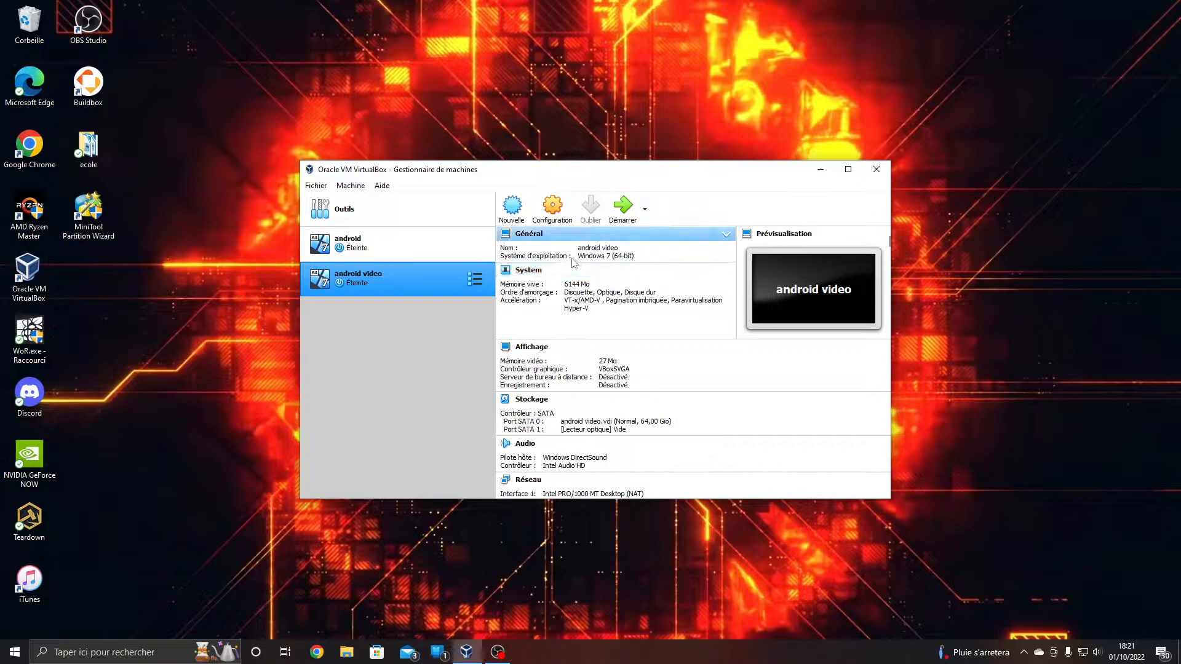
Configure the android video machine's display with 256 MB of video memory and 3D acceleration enabled.
click(558, 217)
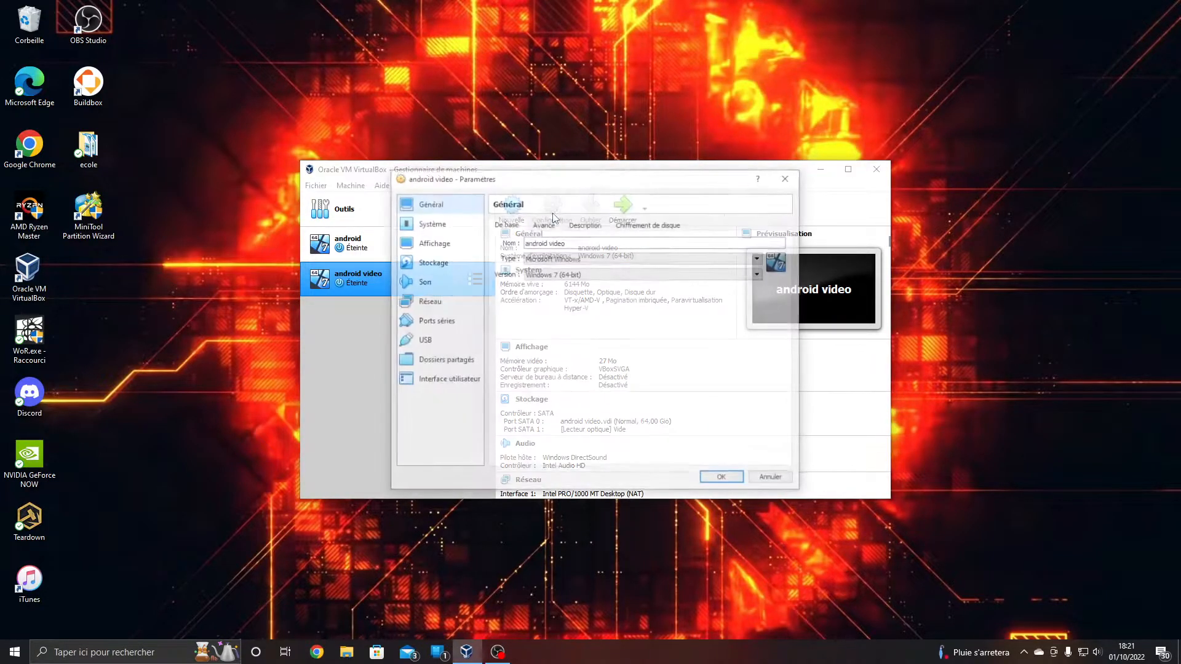
click(435, 244)
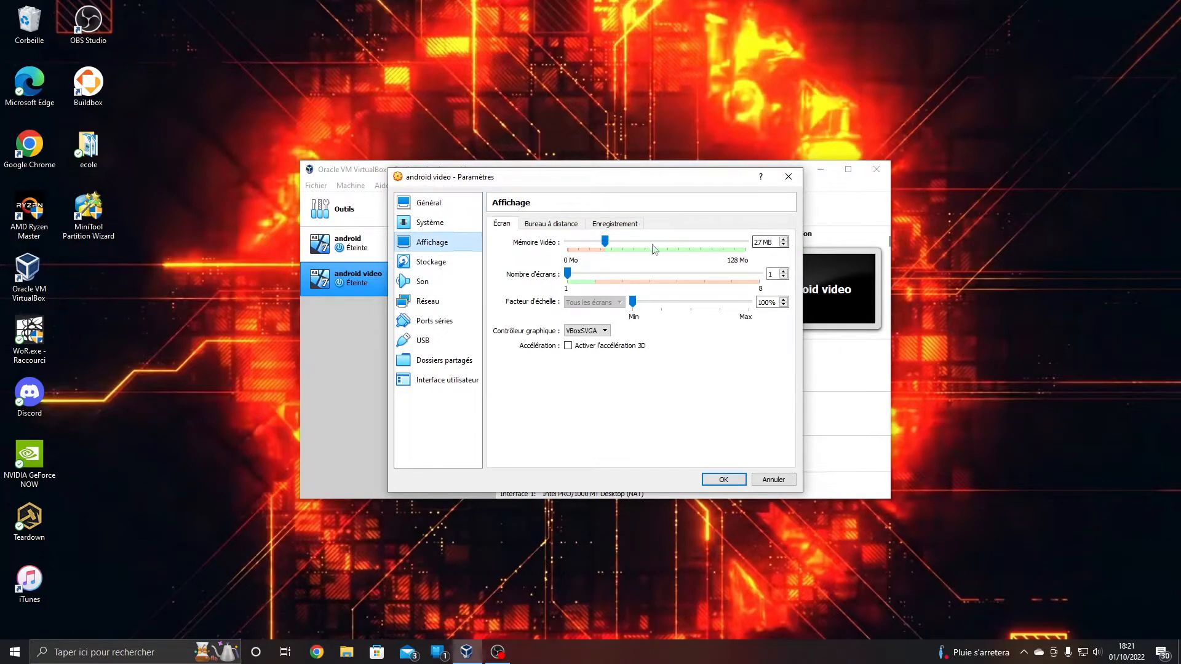
drag(605, 243, 745, 243)
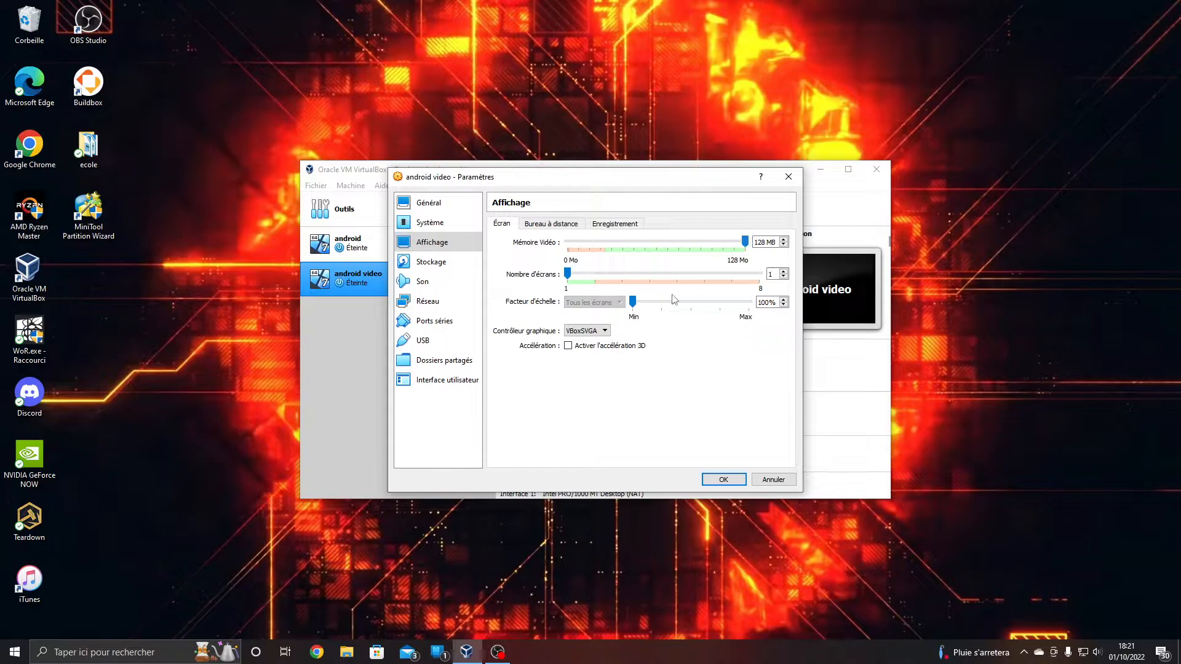
click(569, 348)
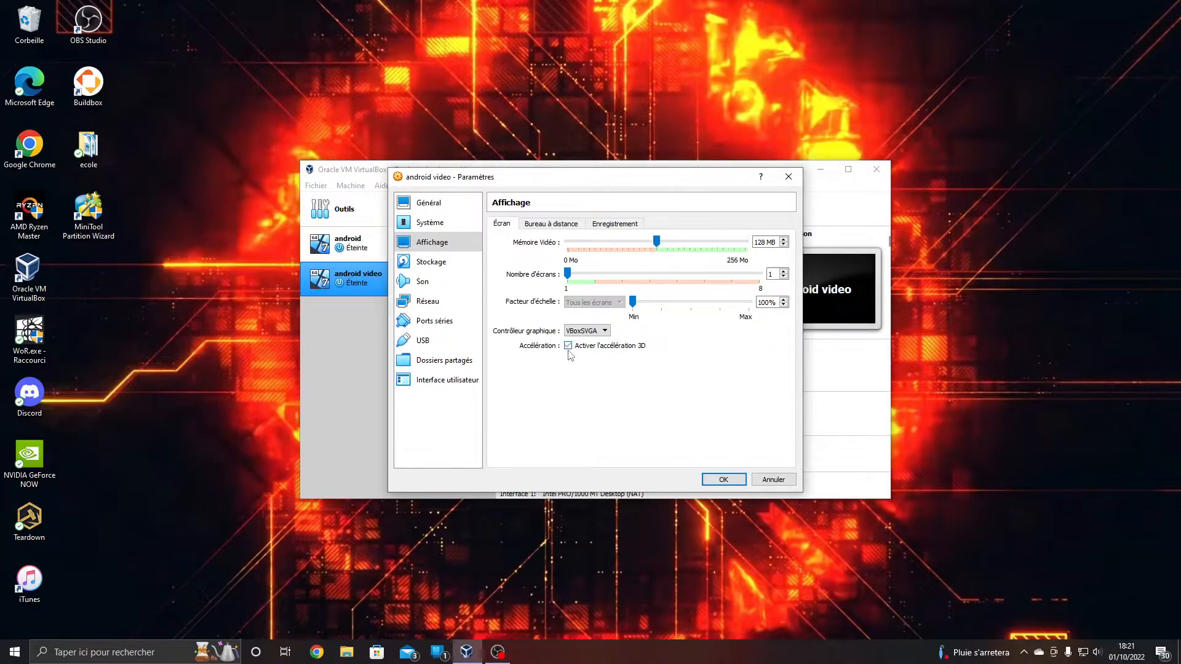
drag(658, 241, 780, 253)
click(723, 479)
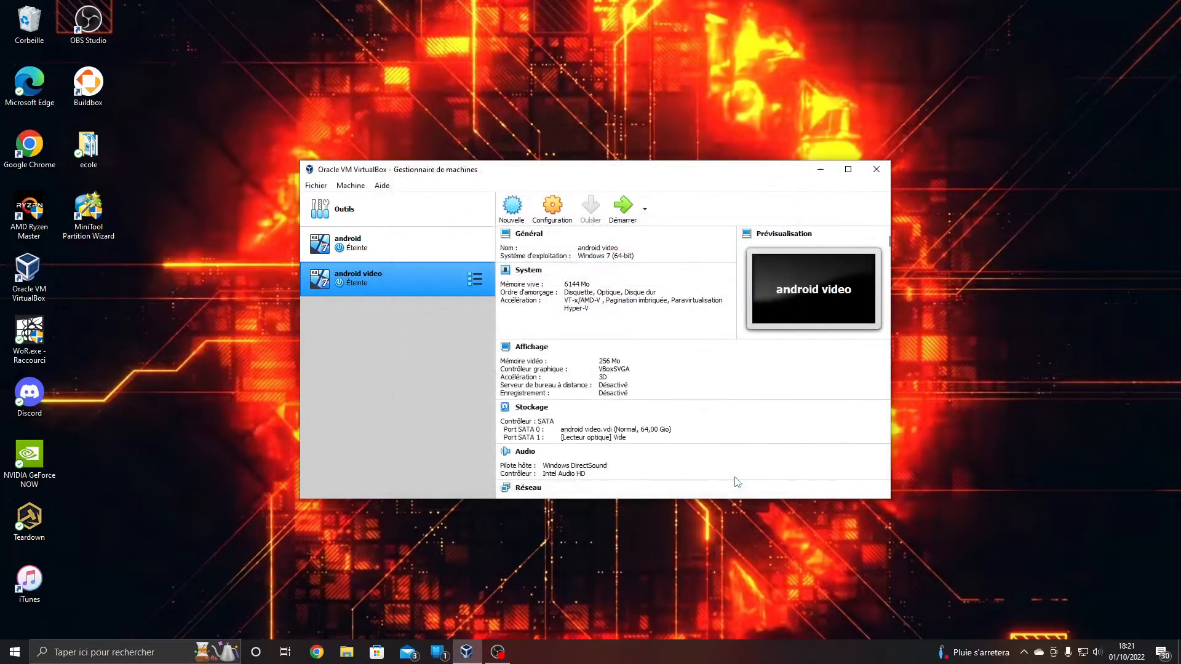
Start the android video machine with android-x86-8.1-r6.iso from the Téléchargements folder as its startup disk.
click(625, 214)
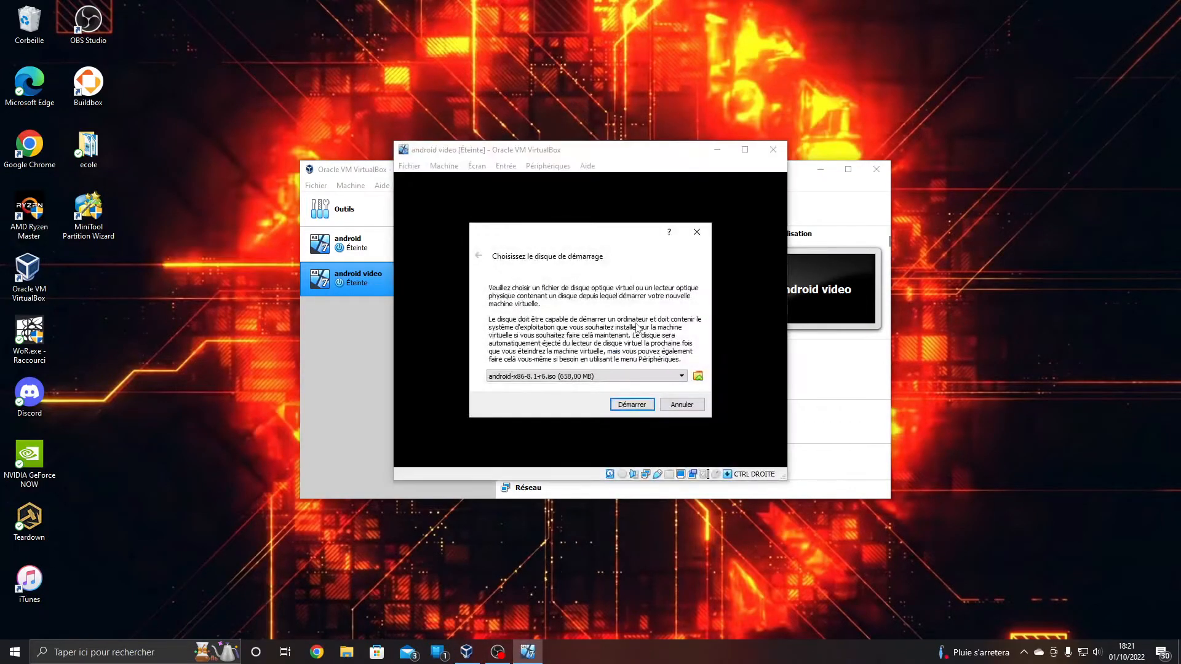
click(698, 376)
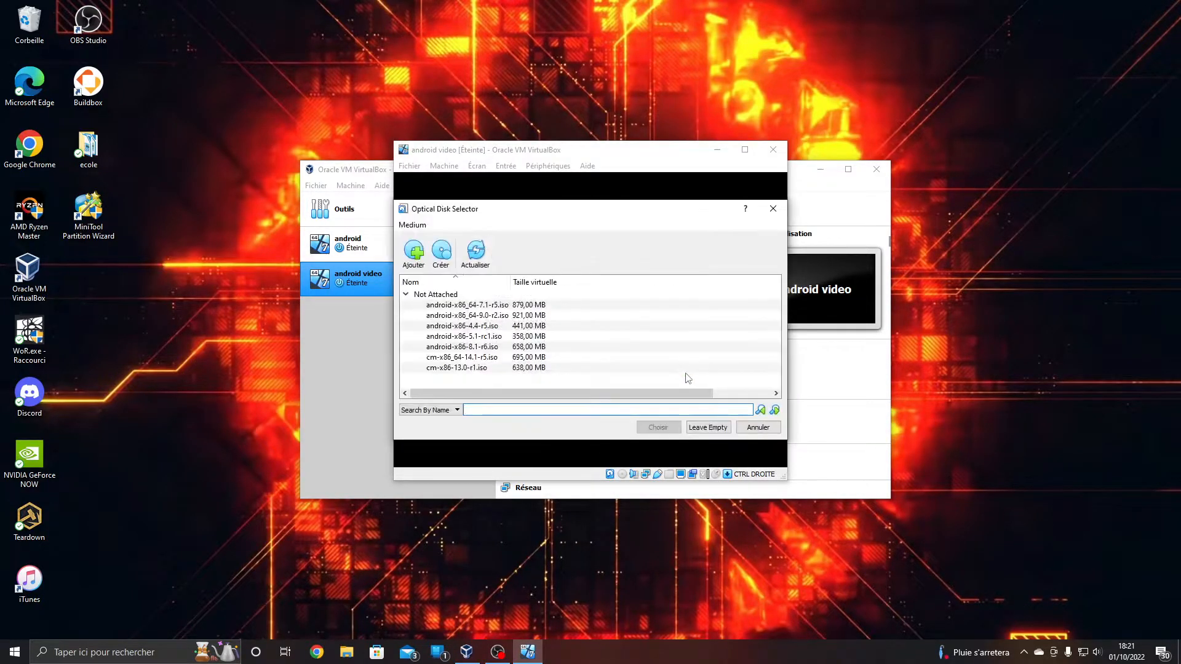
click(773, 210)
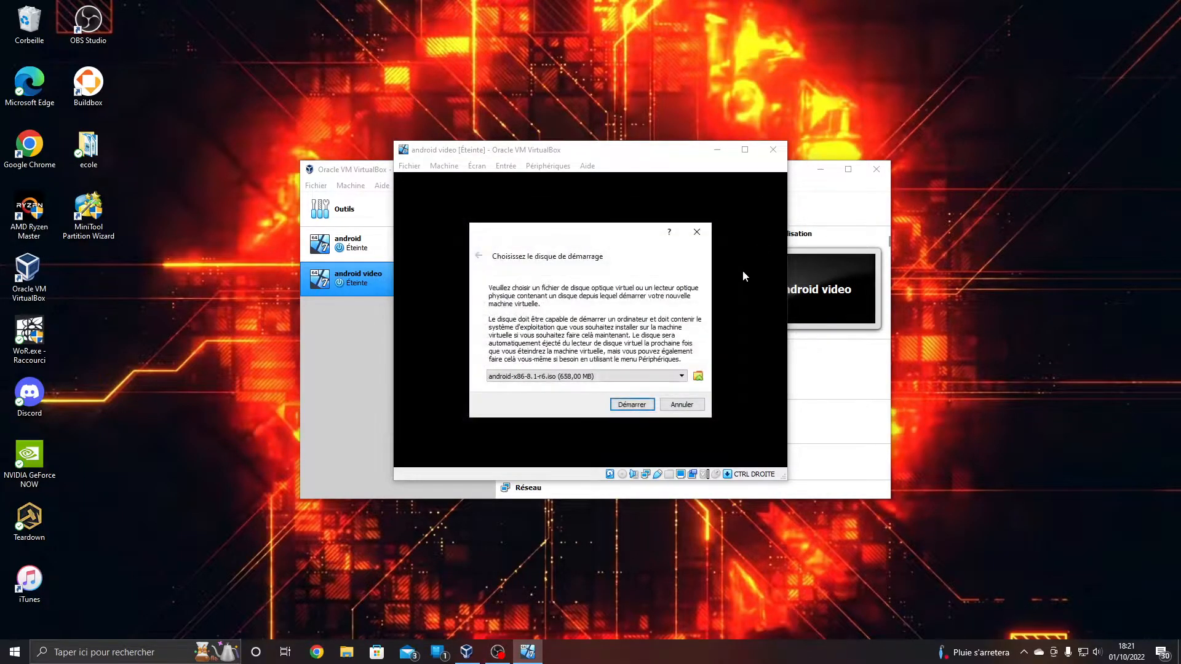
click(698, 377)
click(417, 260)
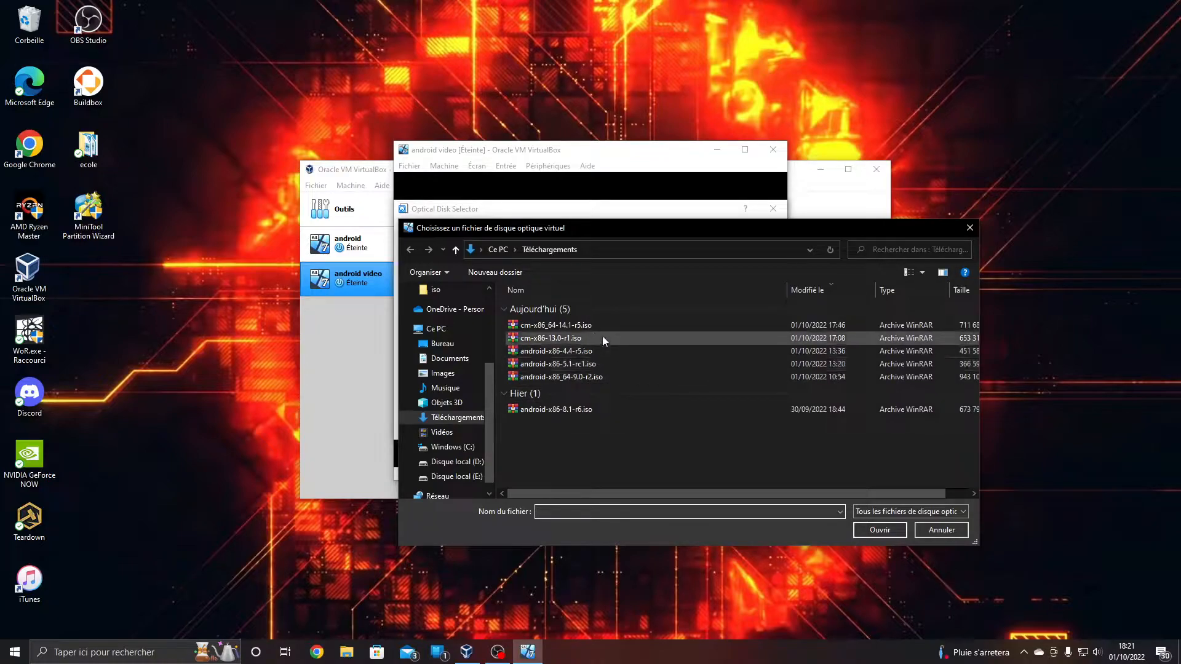
double_click(563, 407)
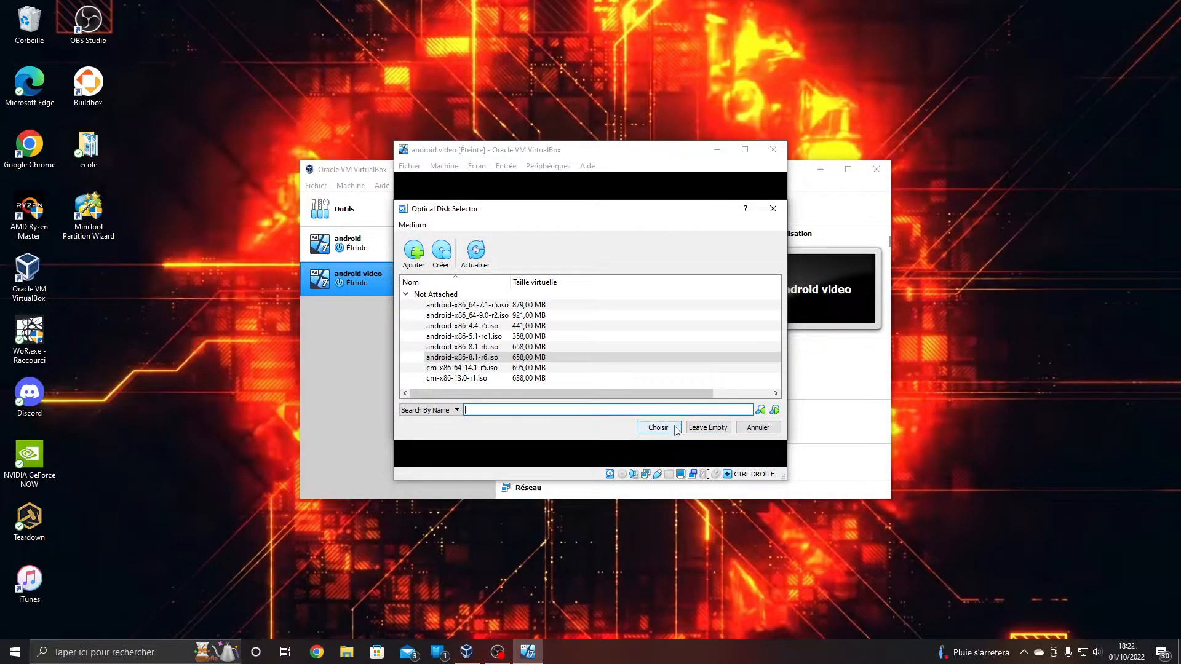
click(671, 428)
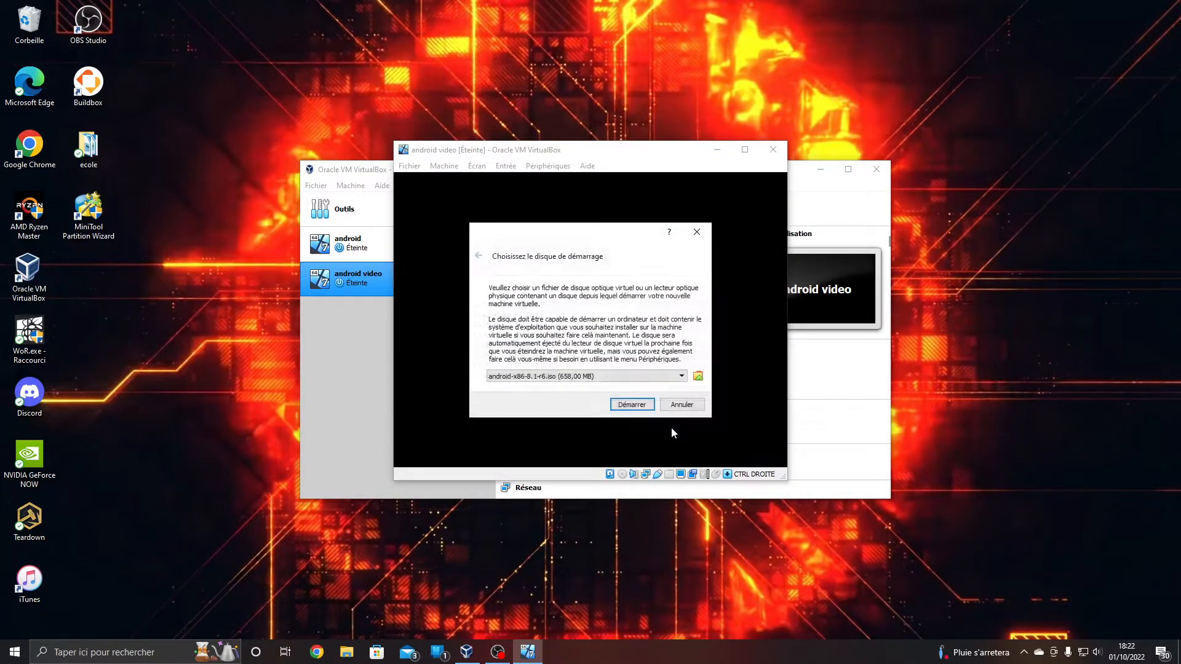
click(633, 406)
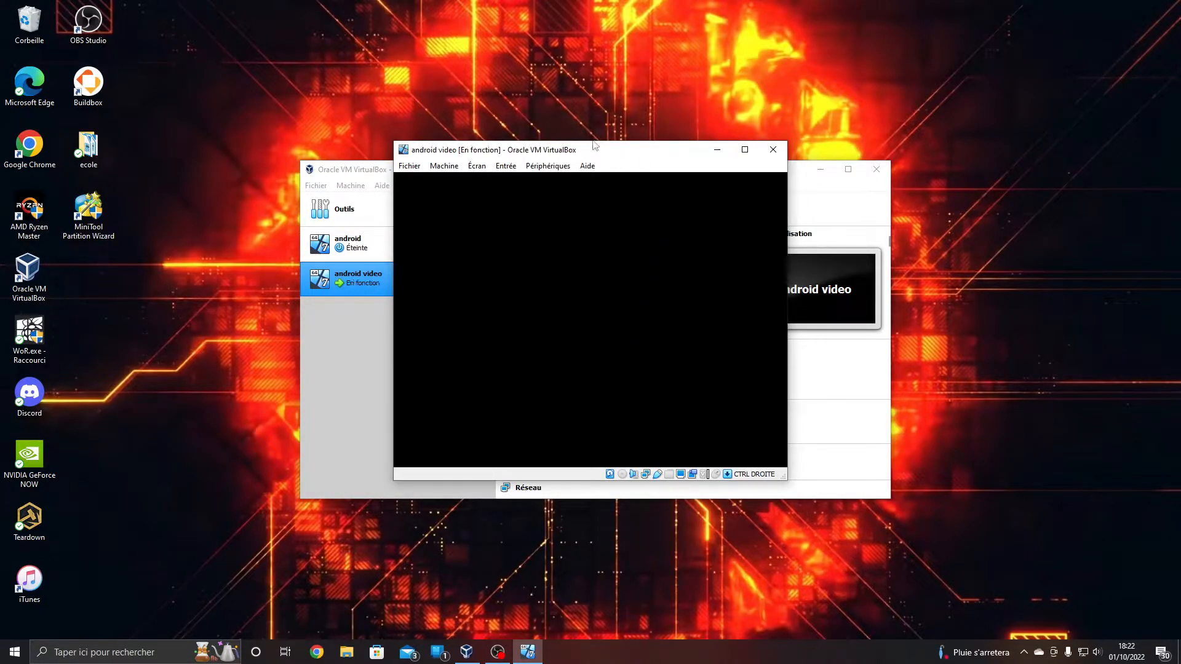
Maximize the virtual machine window and boot Android-x86 from the advanced options with "Live CD - No Setup Wizard".
drag(565, 141, 557, 1)
key(Up)
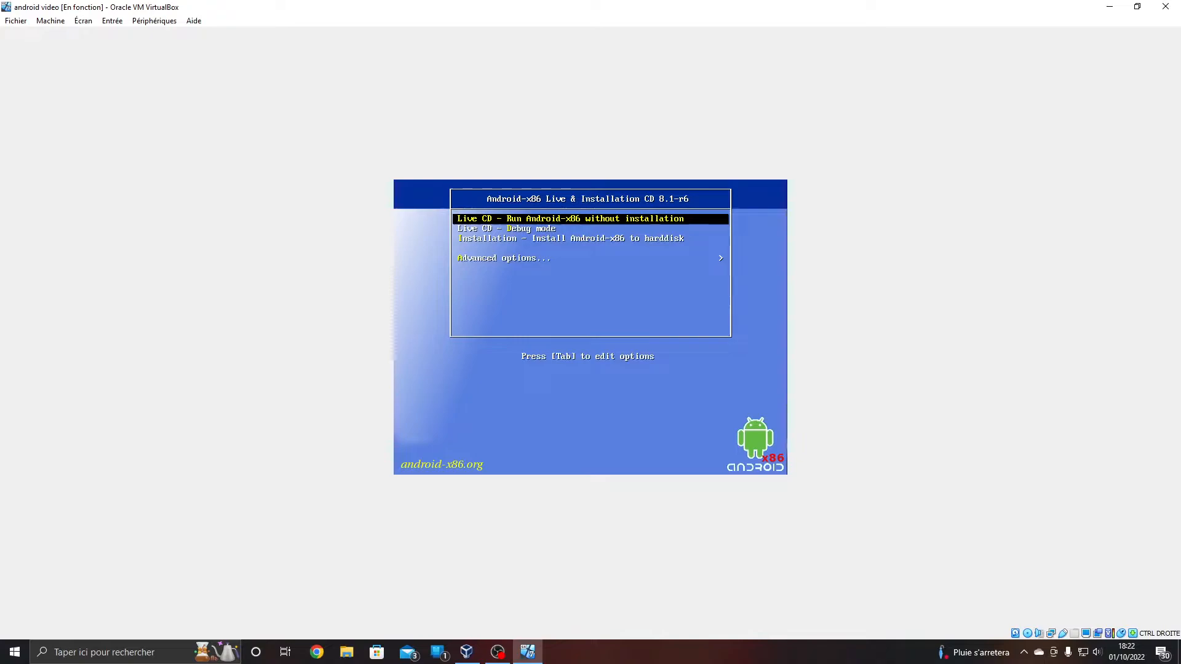
key(Down)
key(Down)
key(Down)
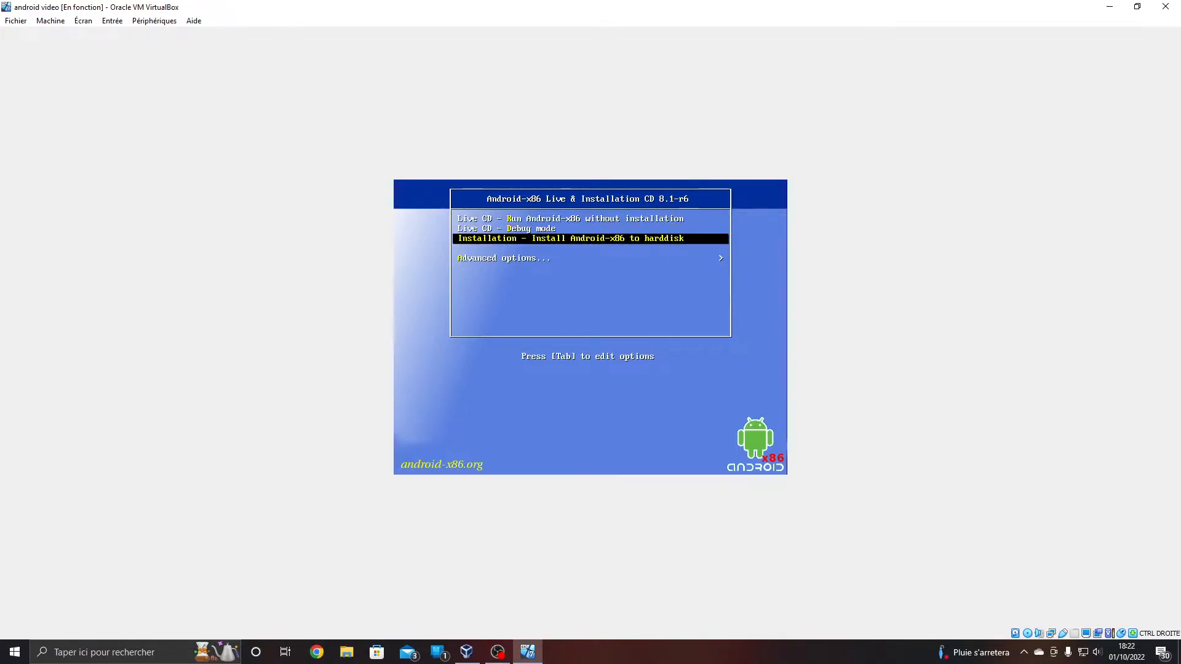
key(Return)
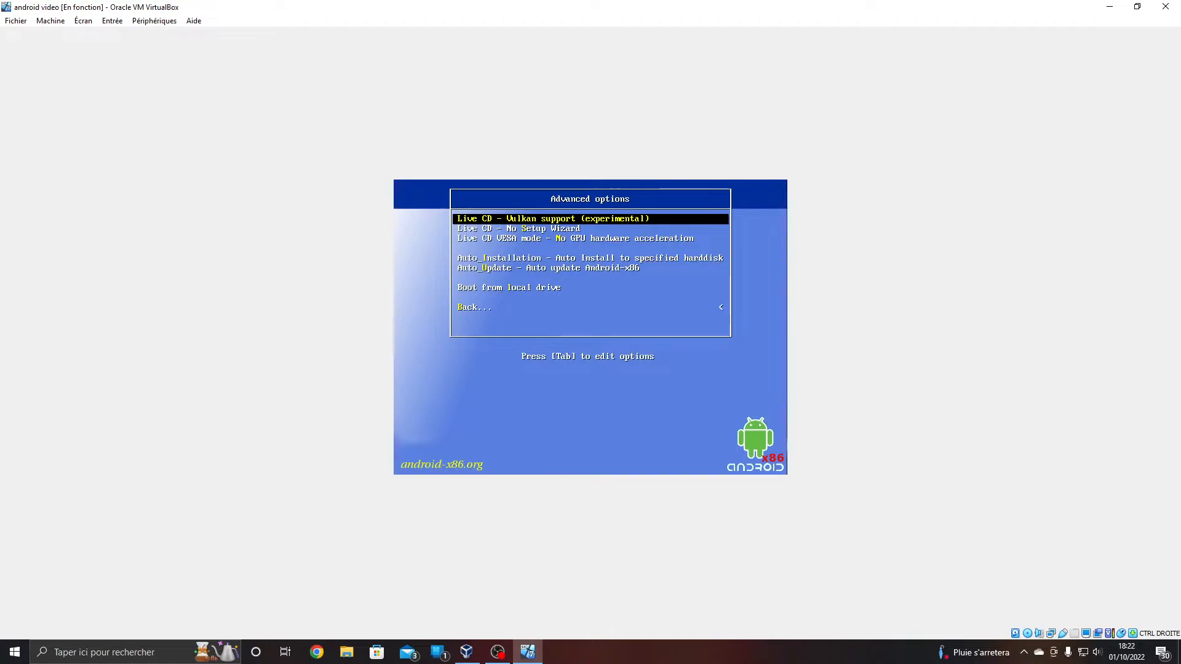
key(Down)
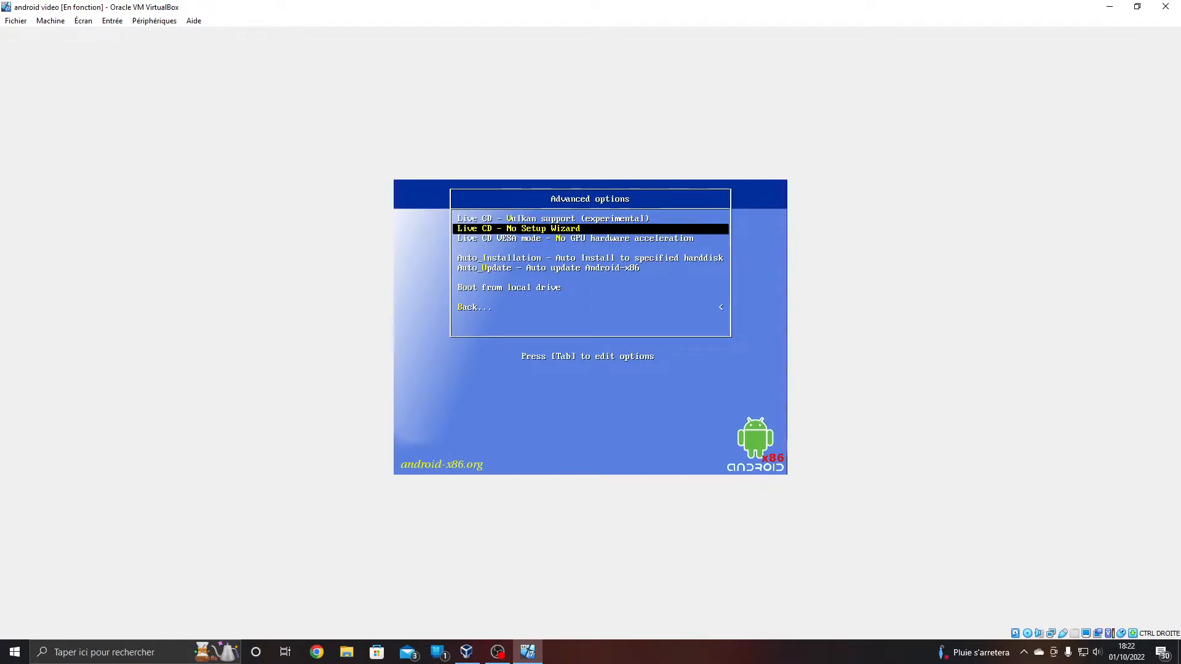
key(Return)
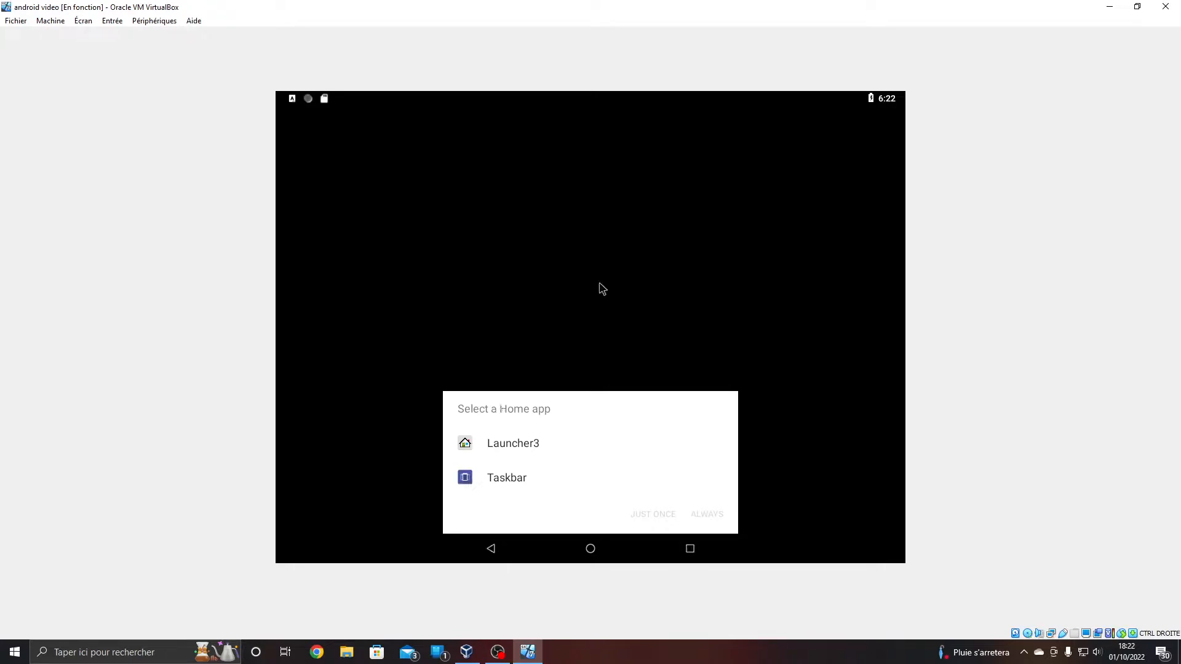
Set Launcher3 as the permanent home app and look through the app drawer, returning to the home screen.
click(533, 449)
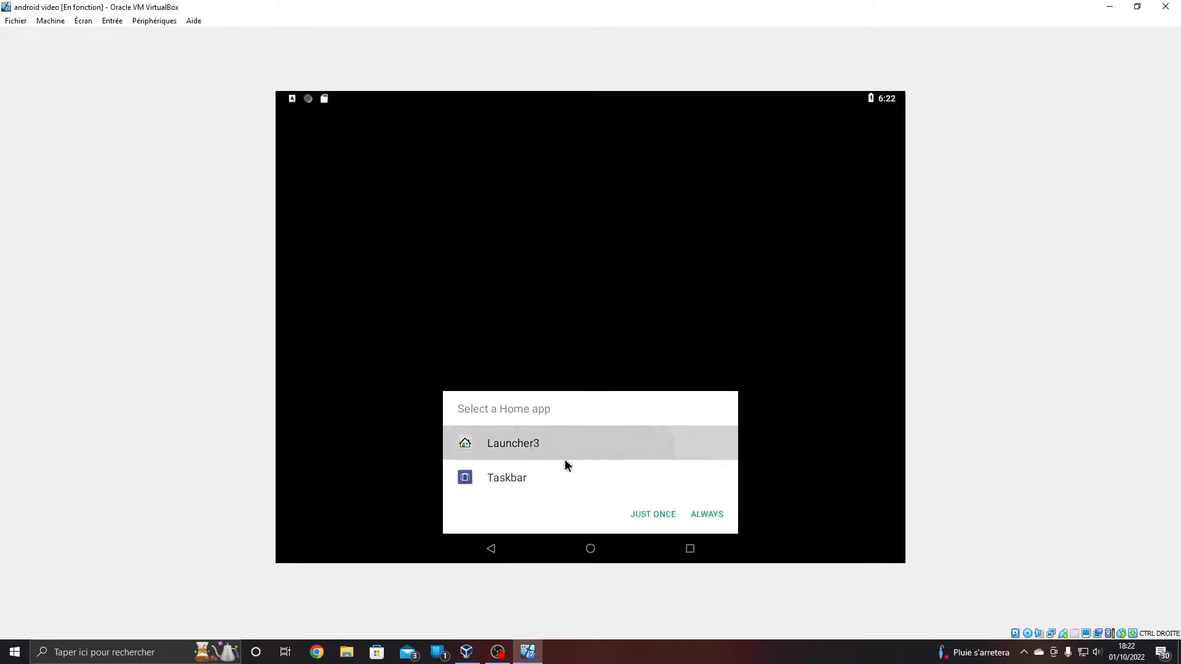
click(709, 517)
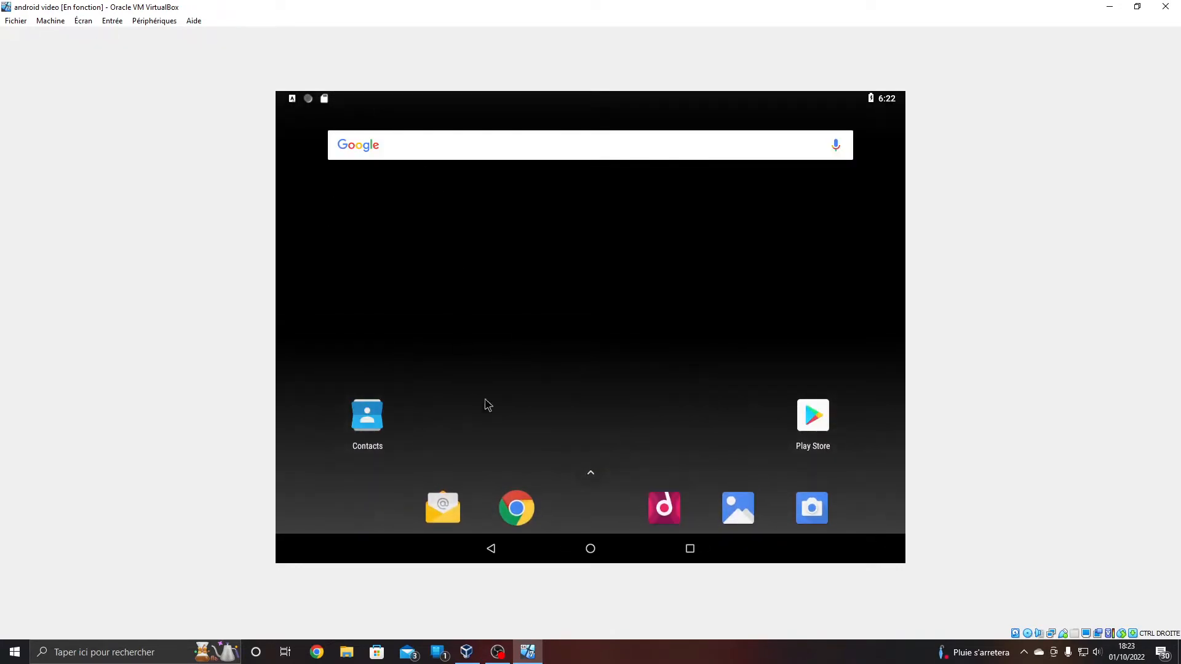
drag(607, 464, 588, 126)
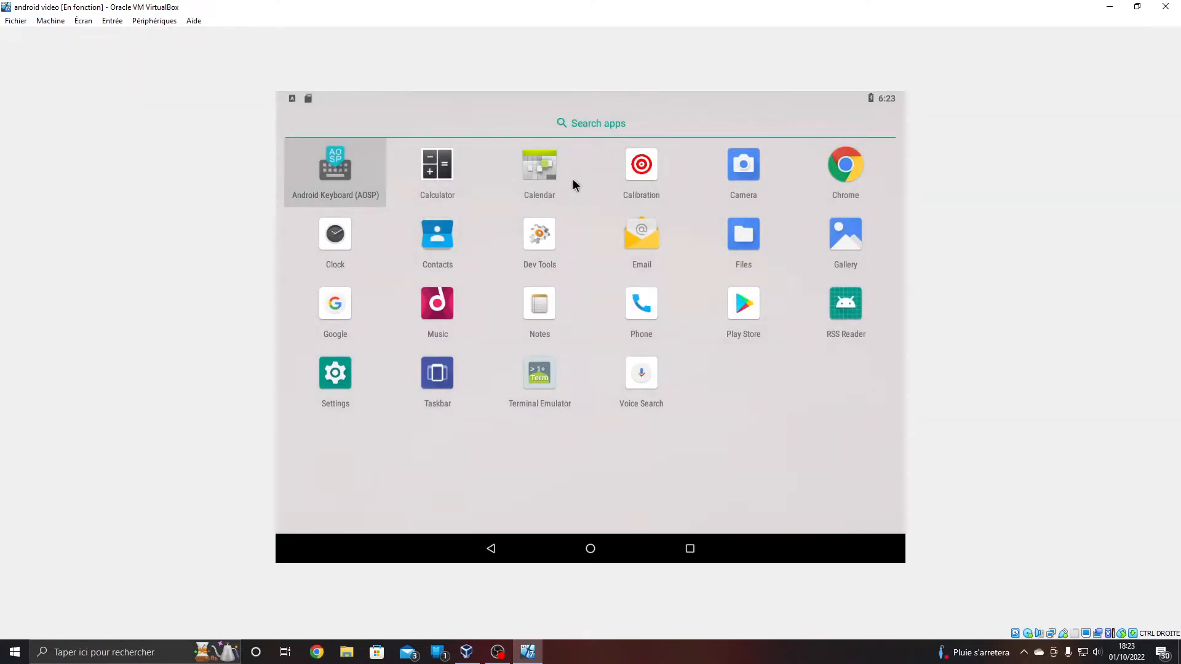
click(557, 112)
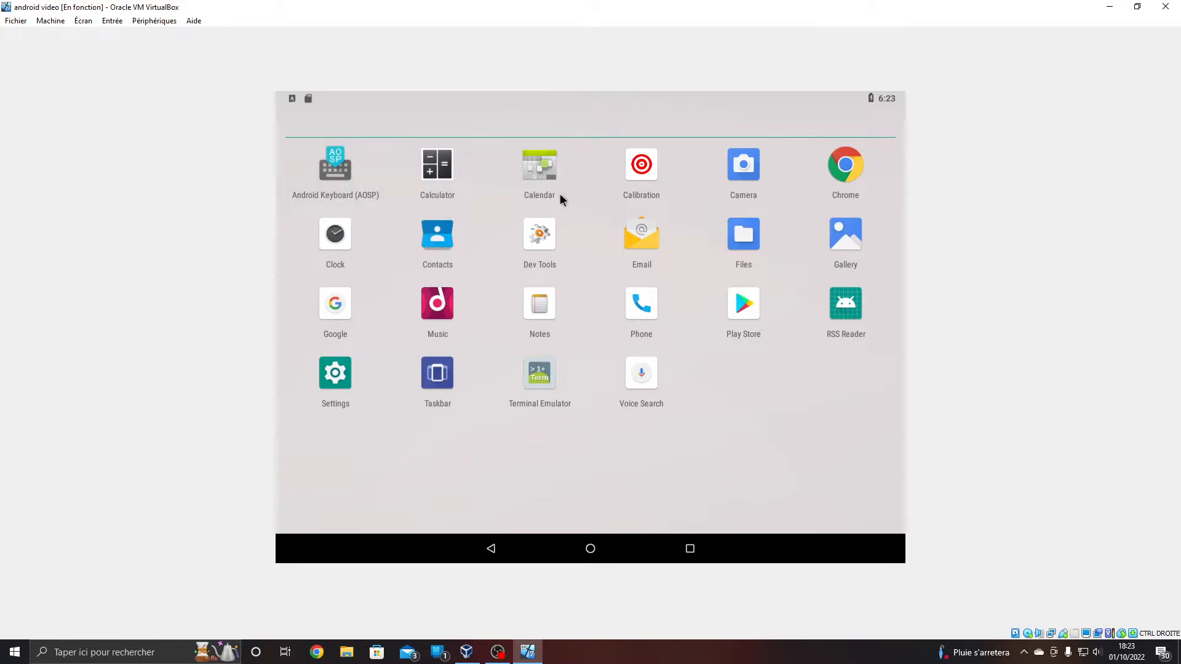
click(490, 549)
click(490, 549)
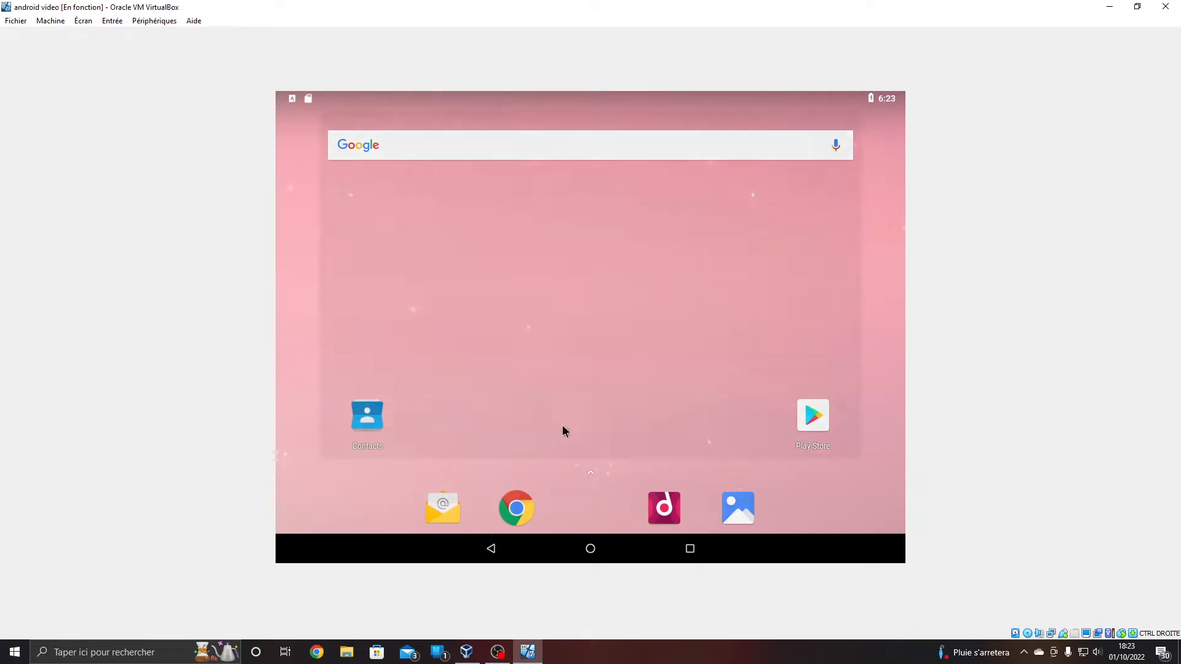
drag(747, 330, 364, 286)
Restart the android video virtual machine and confirm the reset.
click(49, 21)
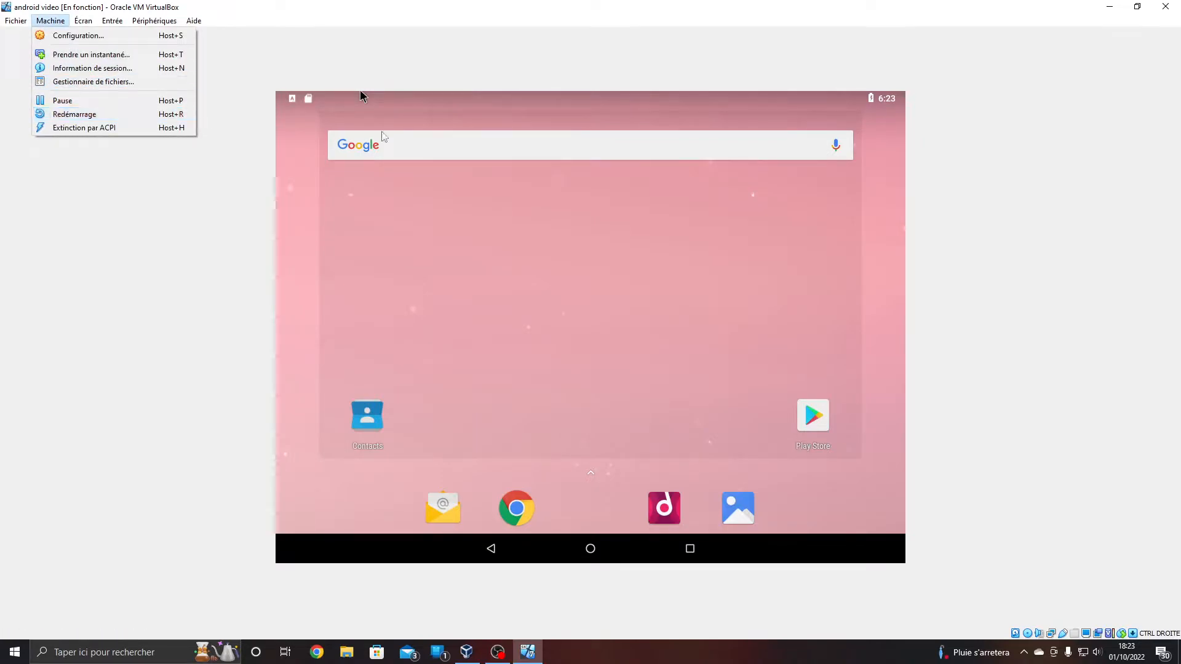
click(451, 97)
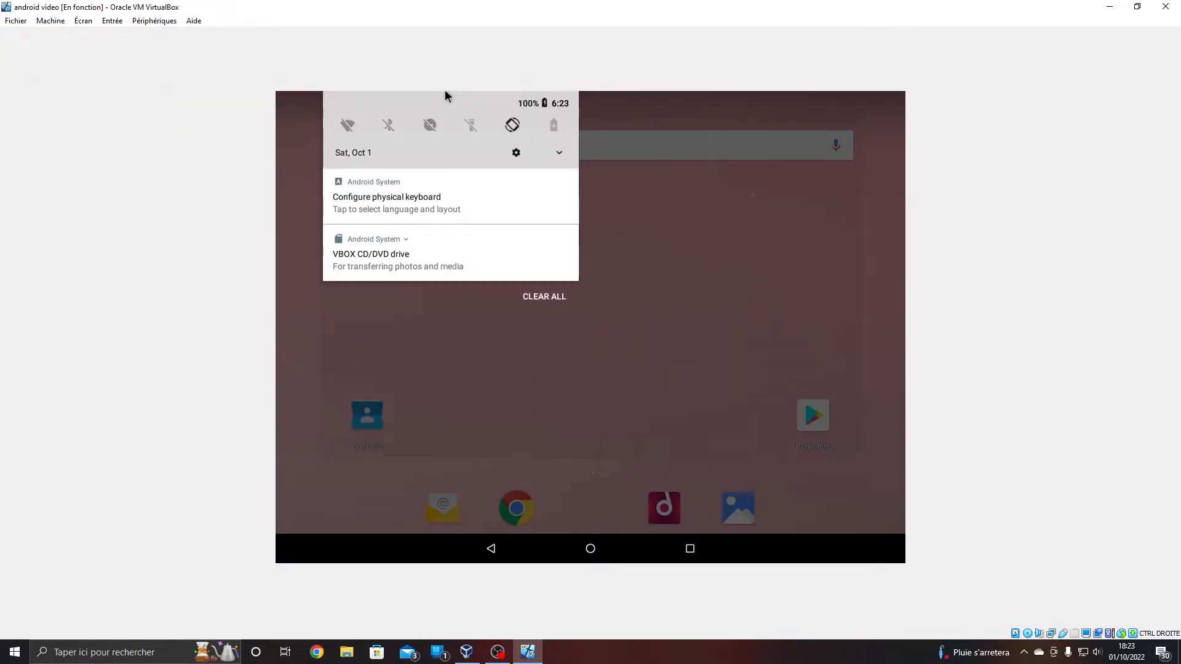
click(50, 21)
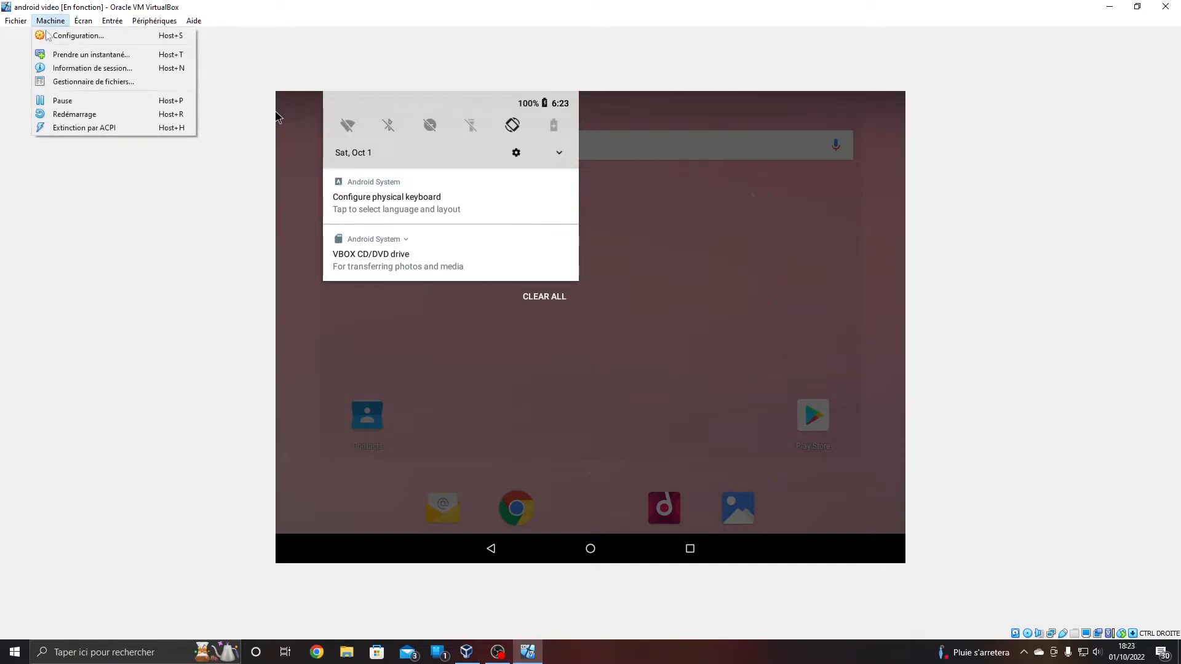
click(117, 113)
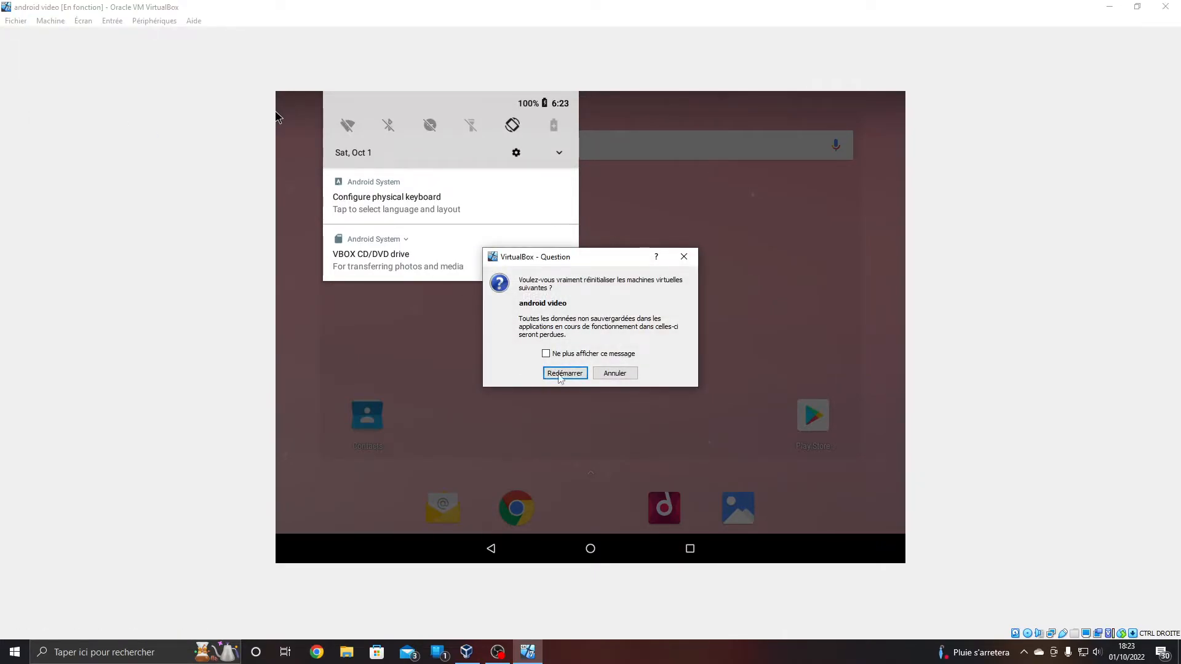
click(559, 374)
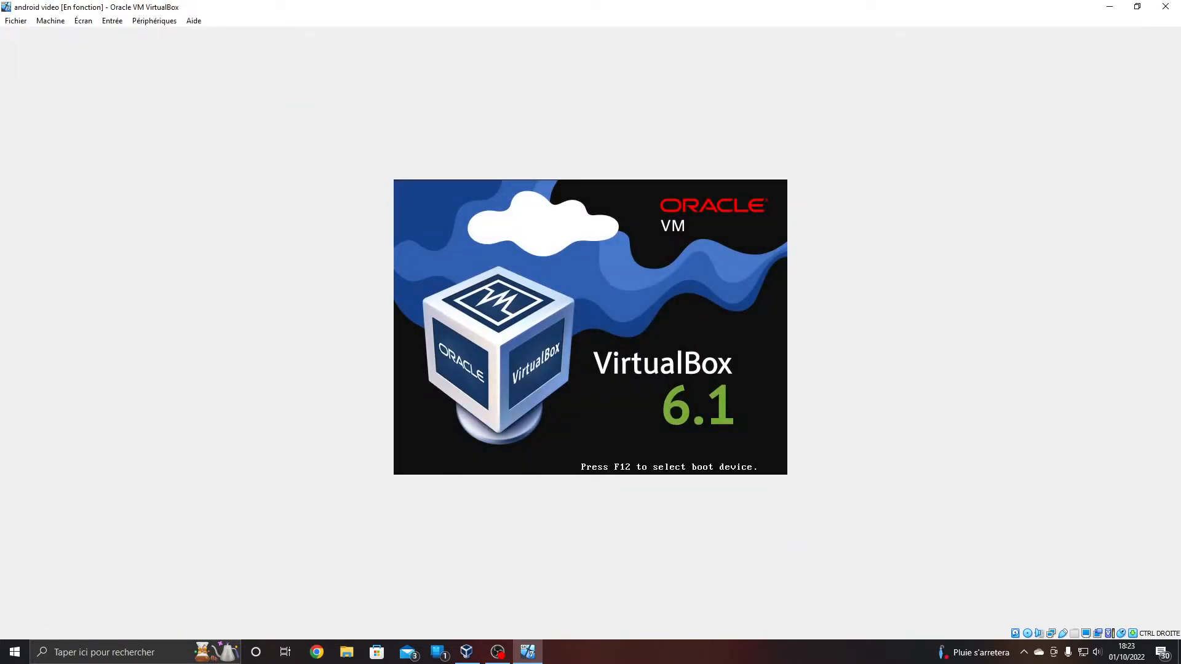
Launch "Auto_Installation - Auto Install to specified harddisk" from the Android-x86 boot menu's advanced options.
key(Down)
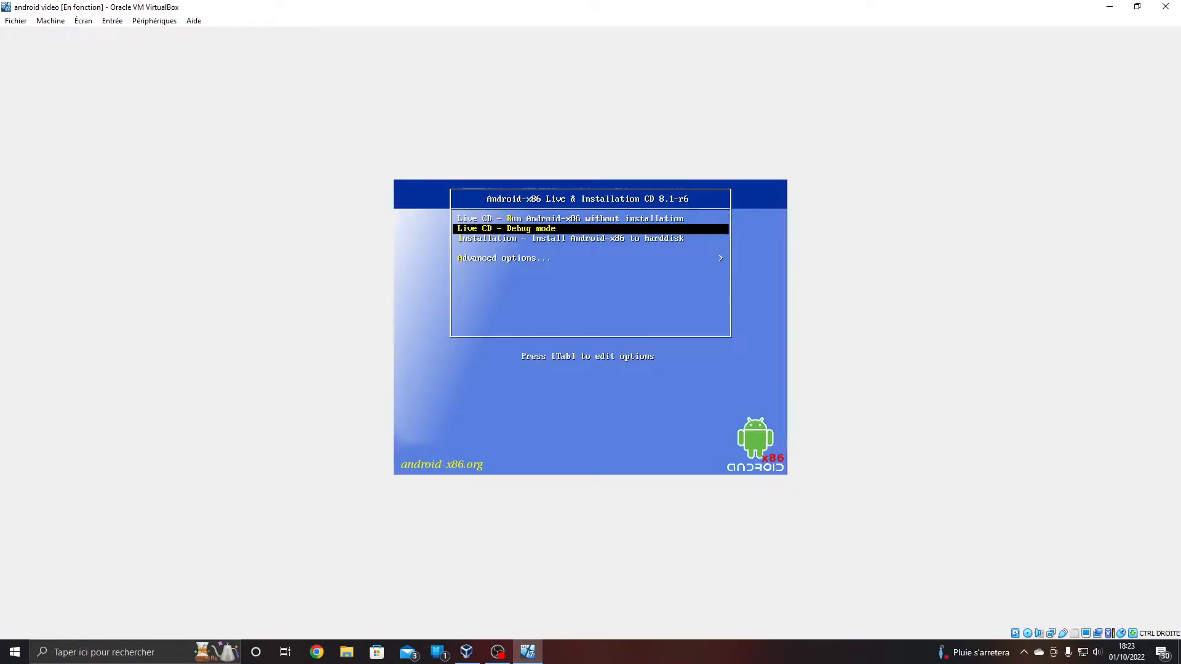
key(Down)
key(Down)
key(Return)
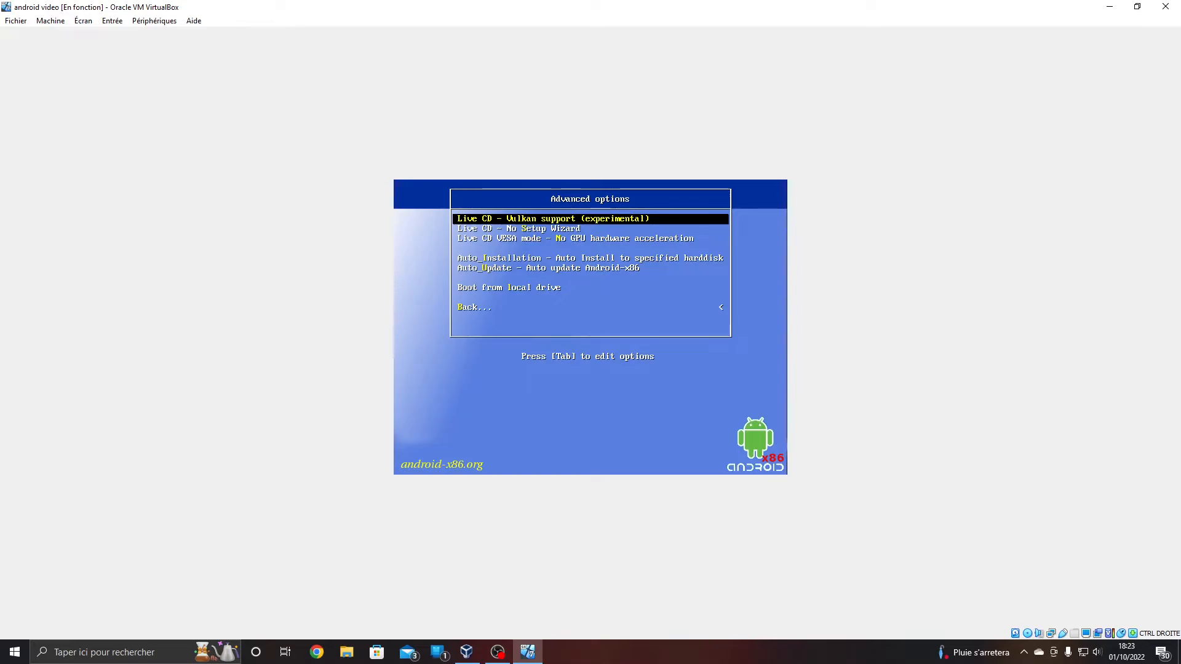
key(Down)
key(Down)
key(Down)
key(Return)
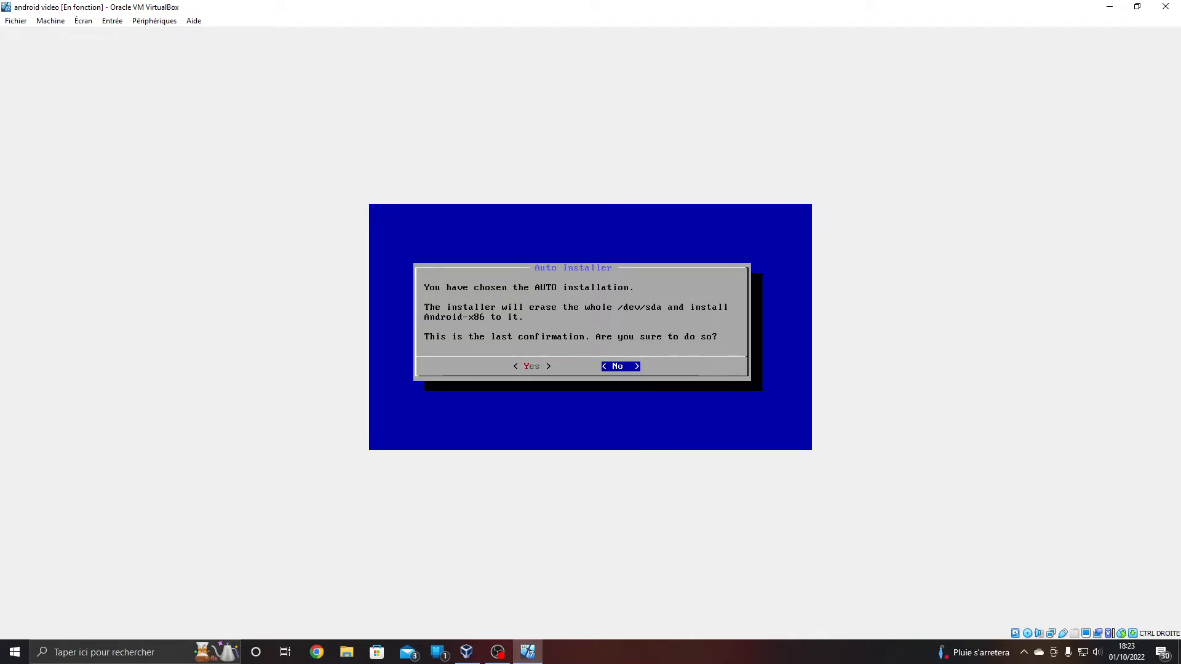
Confirm the automatic installation, letting it erase the whole /dev/sda disk and install Android-x86 on it.
key(Left)
key(Return)
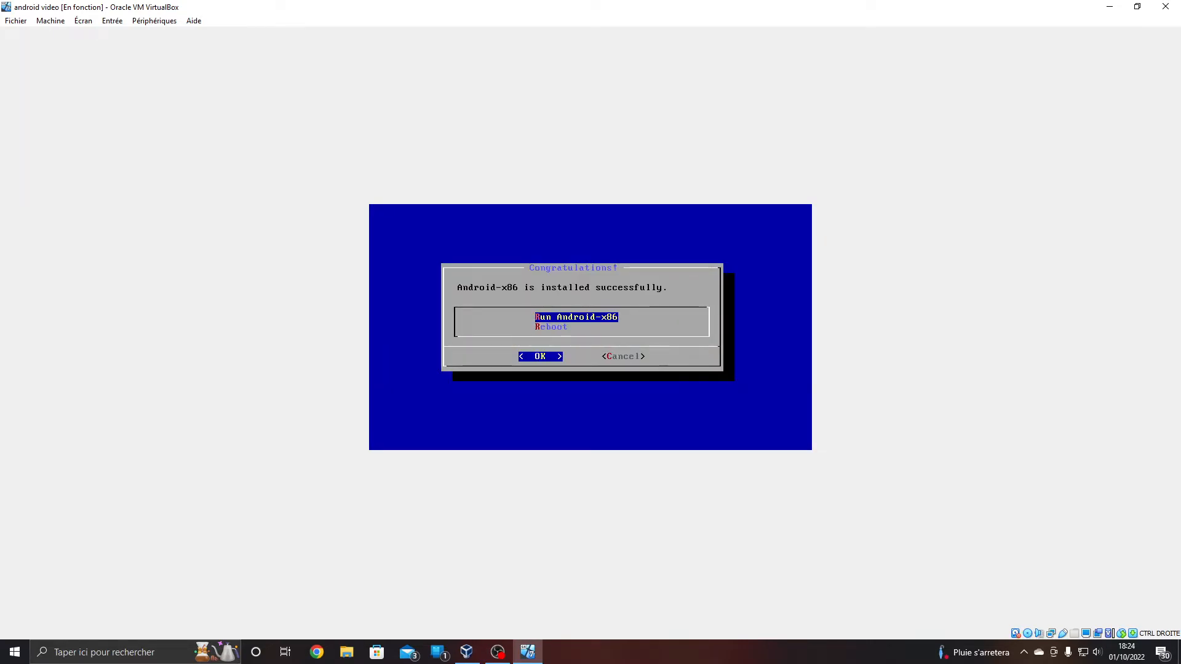
Remove android-x86-8.1-r6.iso from the virtual optical drive in the android video machine's storage settings and apply the change.
click(64, 22)
click(109, 42)
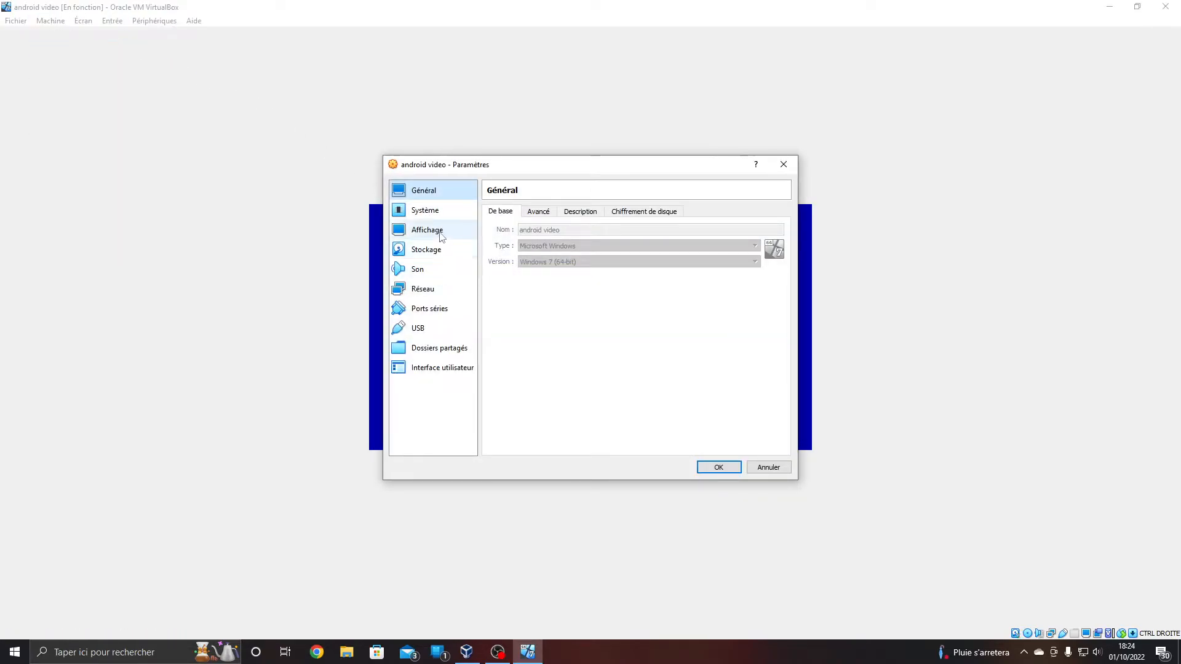
click(448, 251)
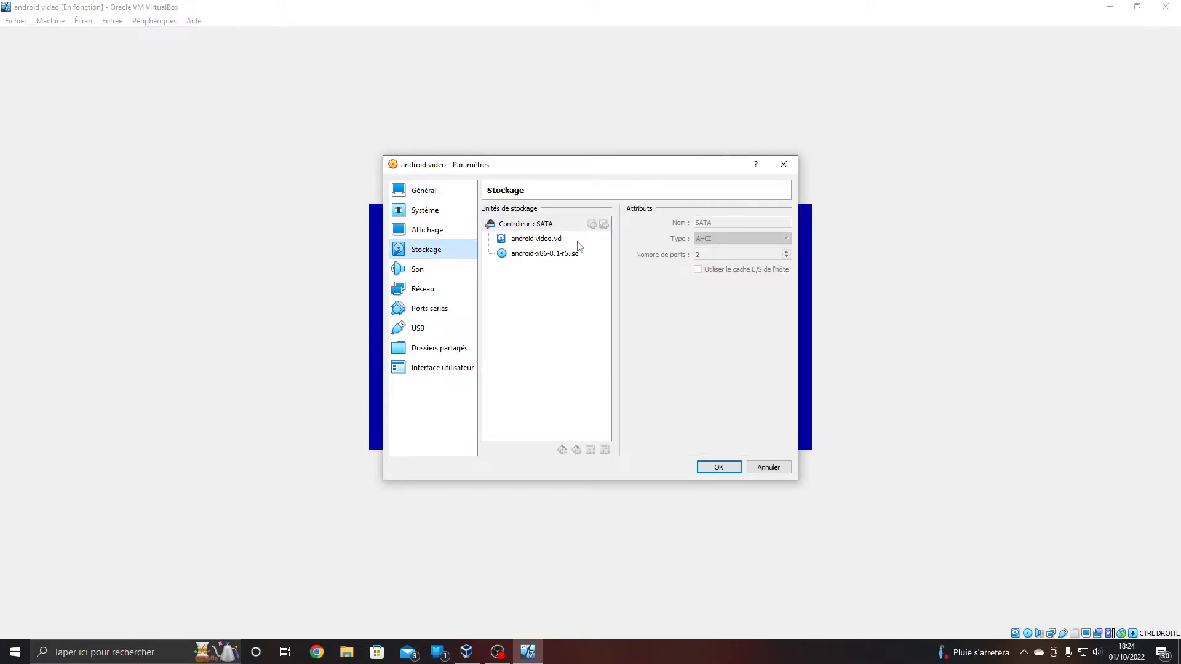
click(560, 254)
click(785, 225)
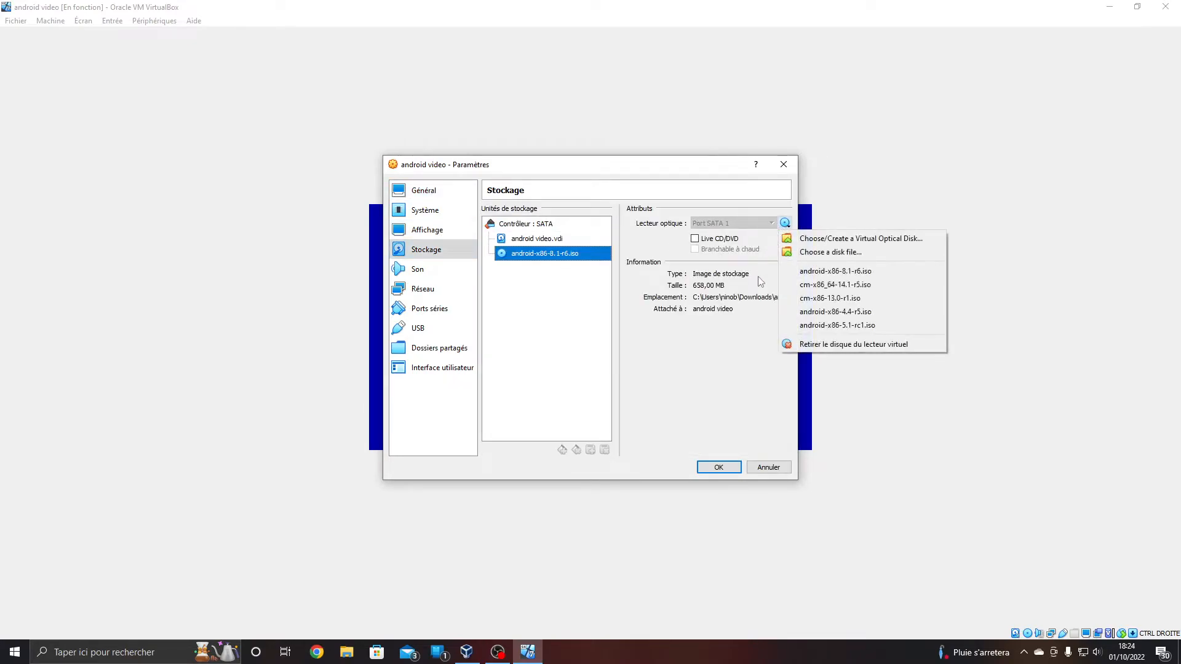
click(784, 343)
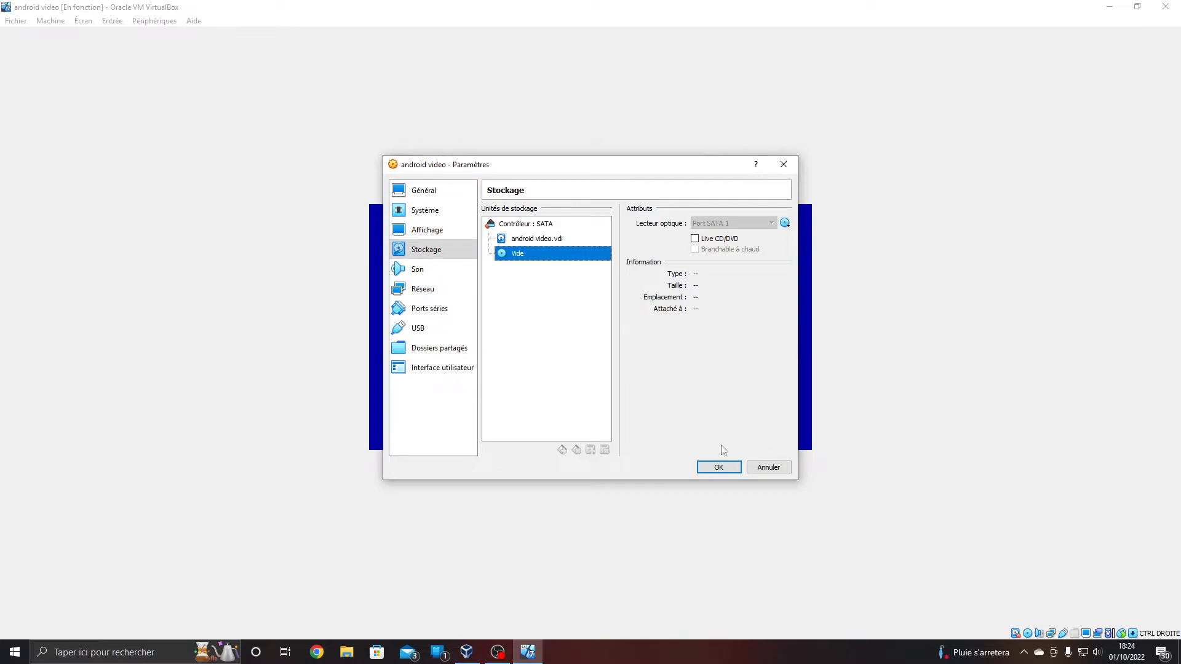
click(720, 467)
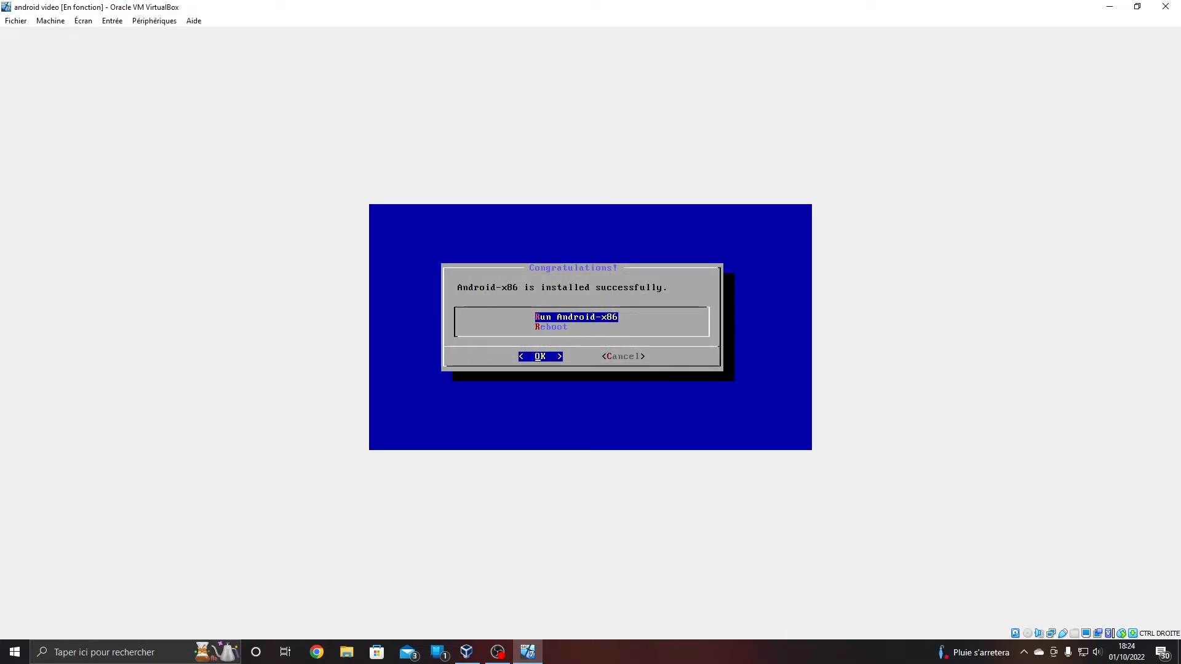
Reboot from the installer's completion dialog and boot the installed Android-x86 8.1-r6 entry.
key(Down)
key(Return)
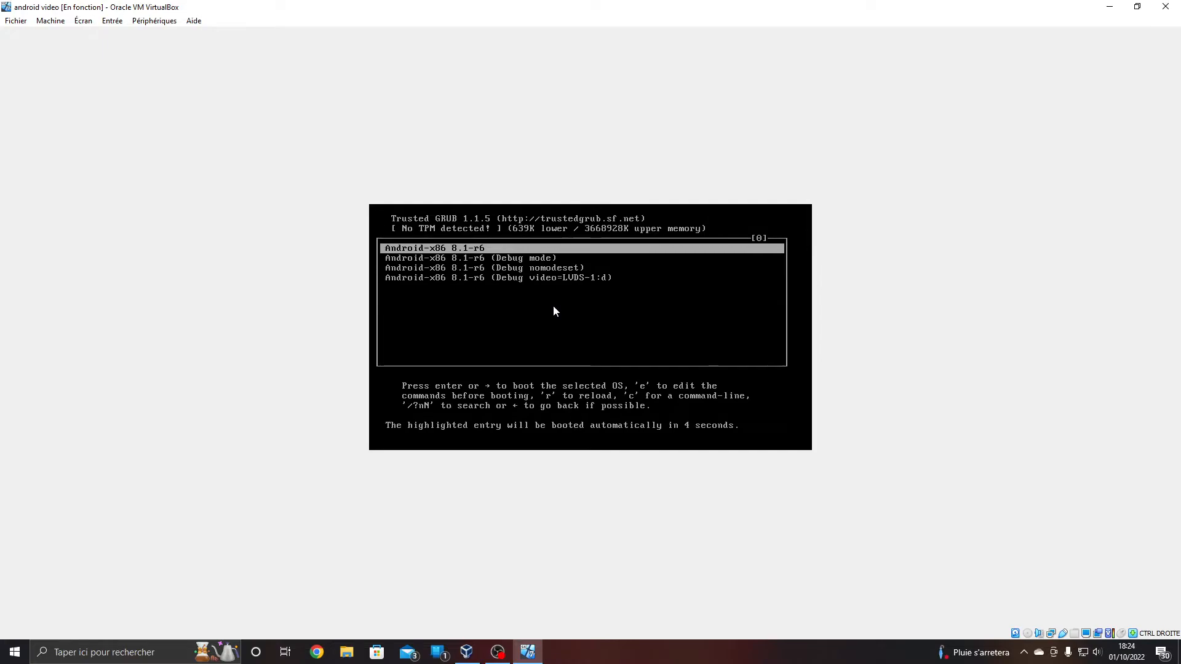
key(Return)
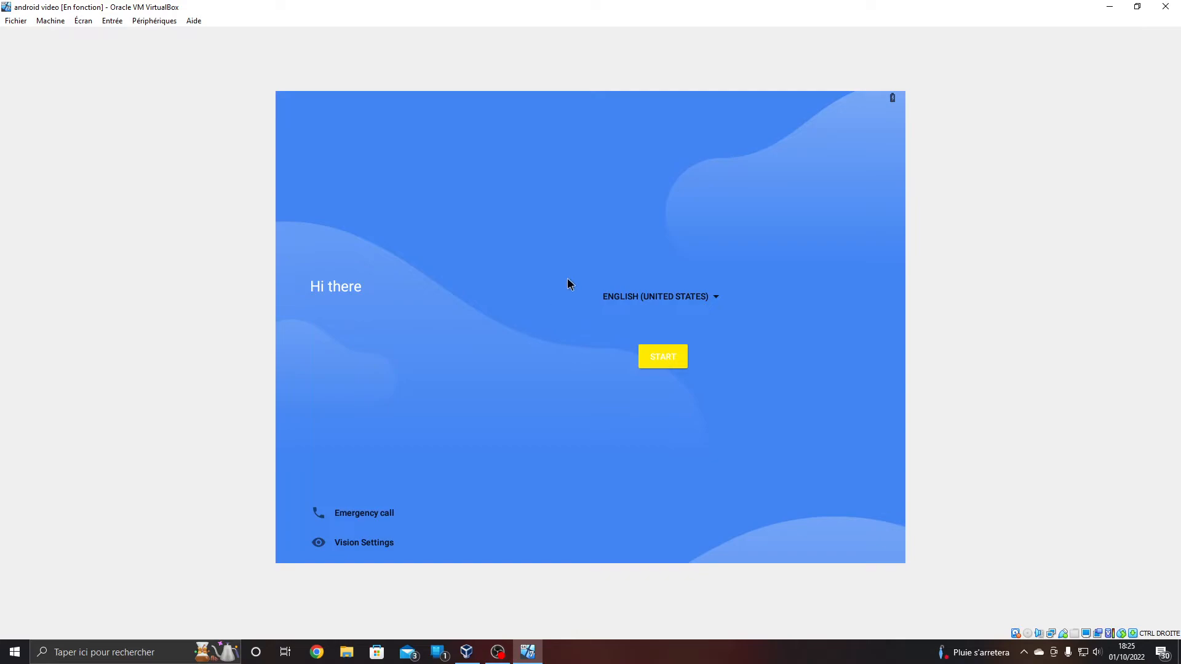
Set the Android setup language to Français with France as the region.
click(702, 303)
scroll(635, 342, down, 1)
scroll(622, 329, down, 8)
scroll(498, 301, up, 2)
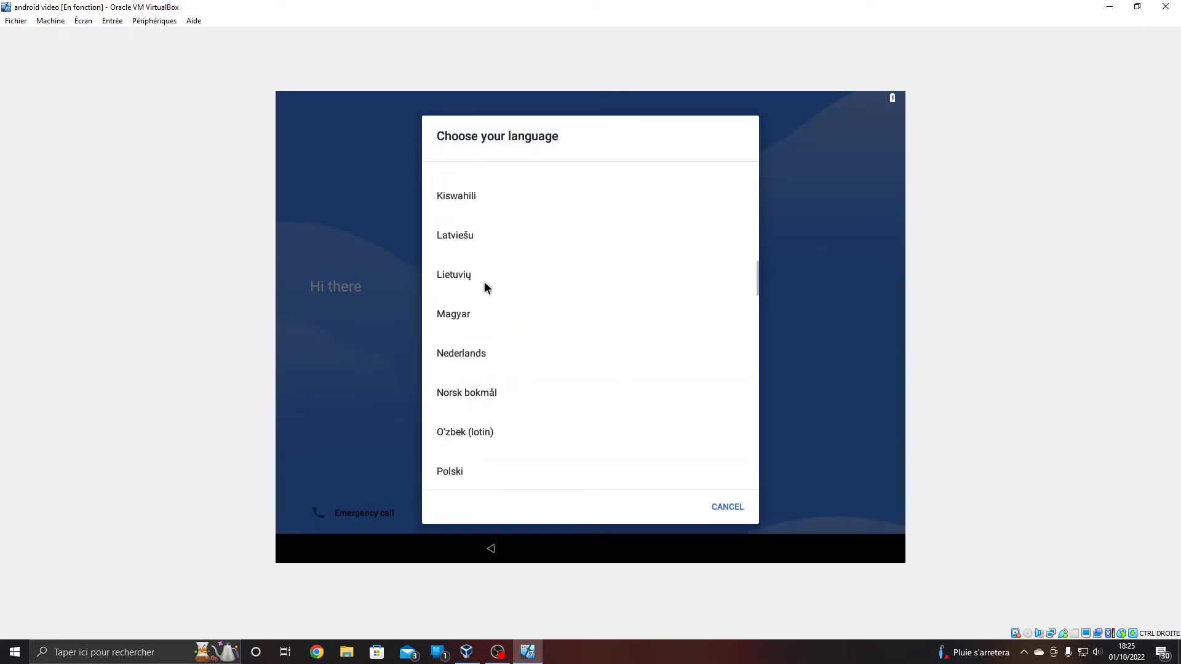
scroll(481, 284, up, 4)
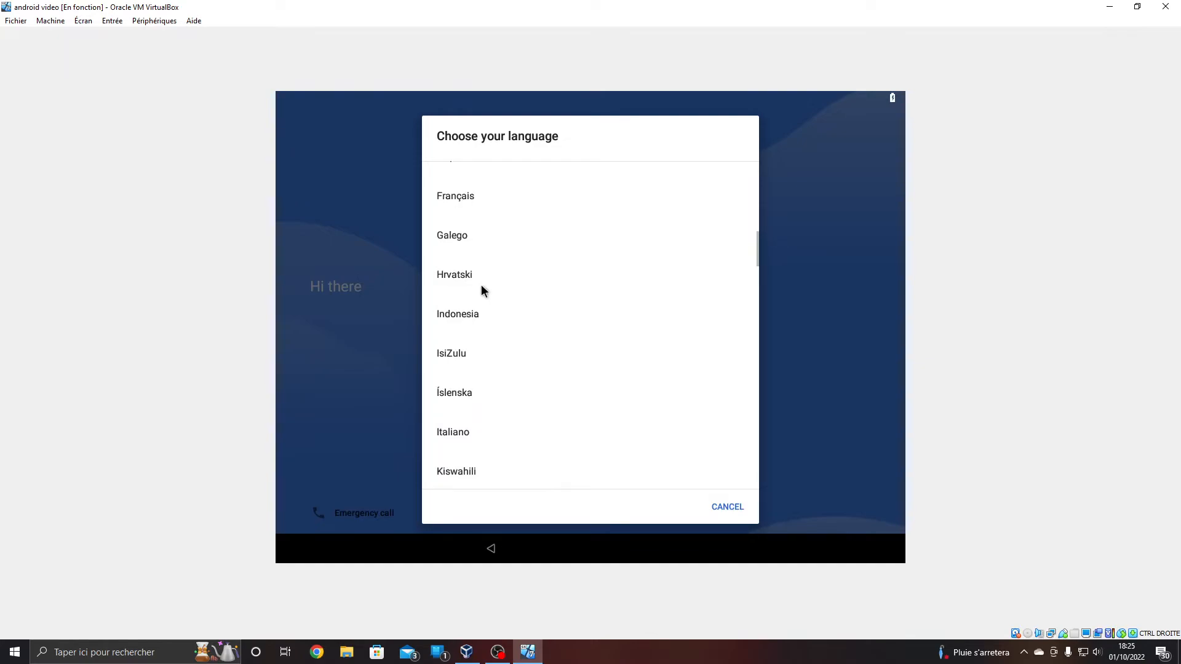
click(475, 275)
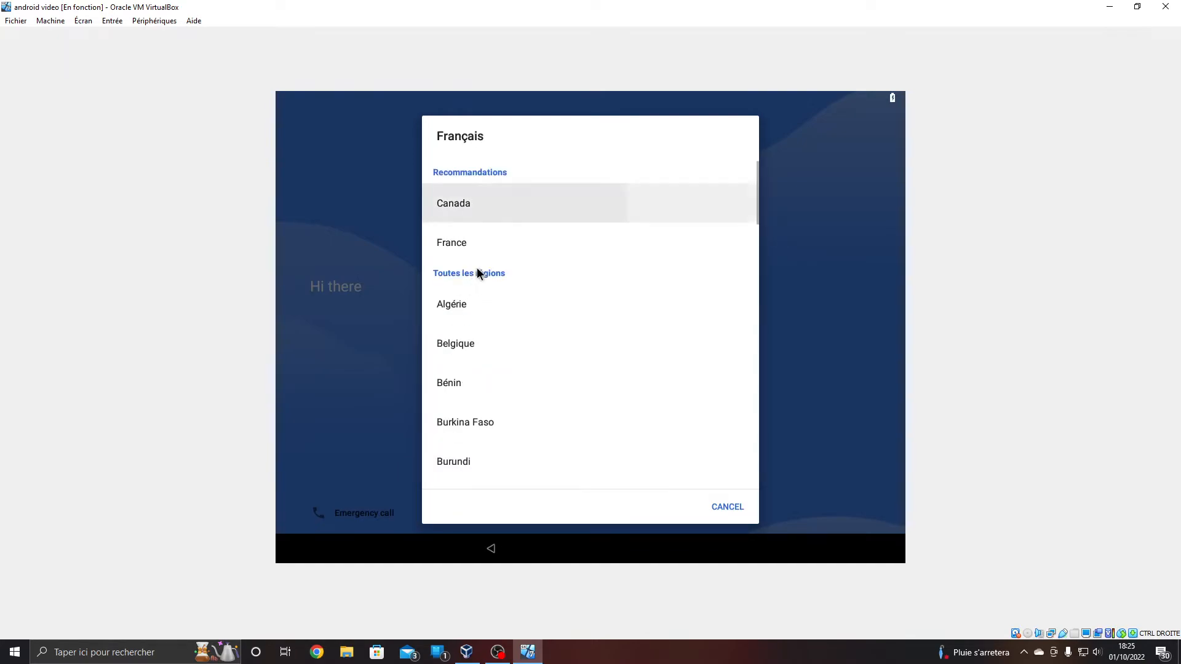
click(497, 247)
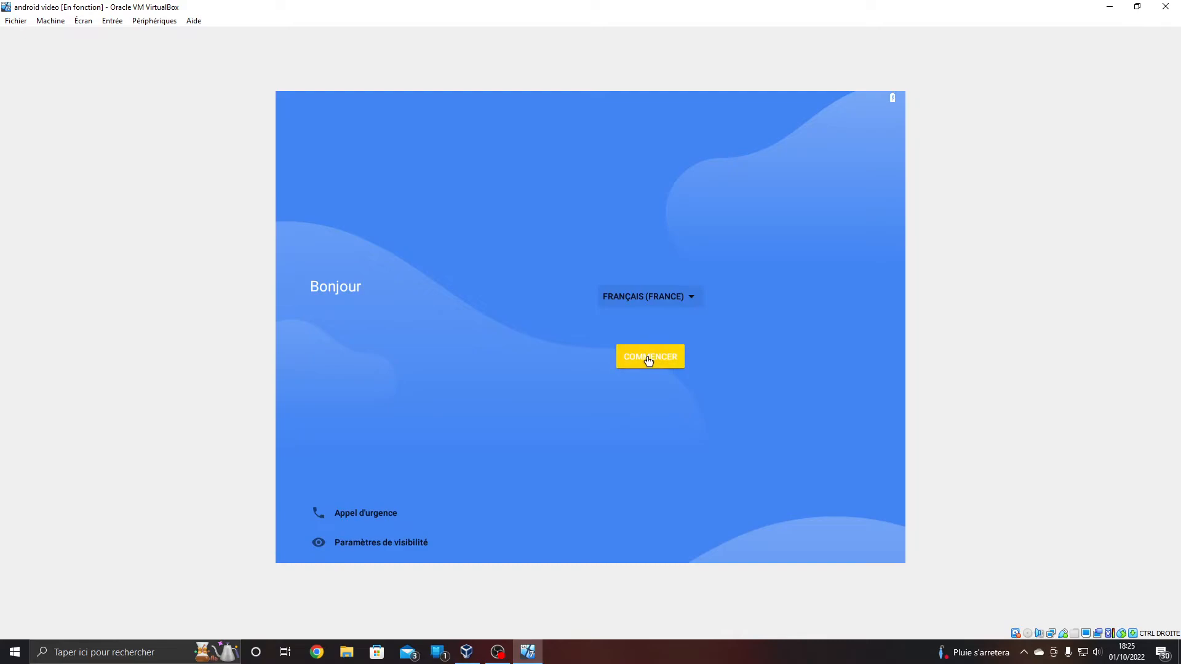
Complete the setup wizard without Wi-Fi, keeping the date and time, leaving the name empty and accepting the Google services.
click(616, 349)
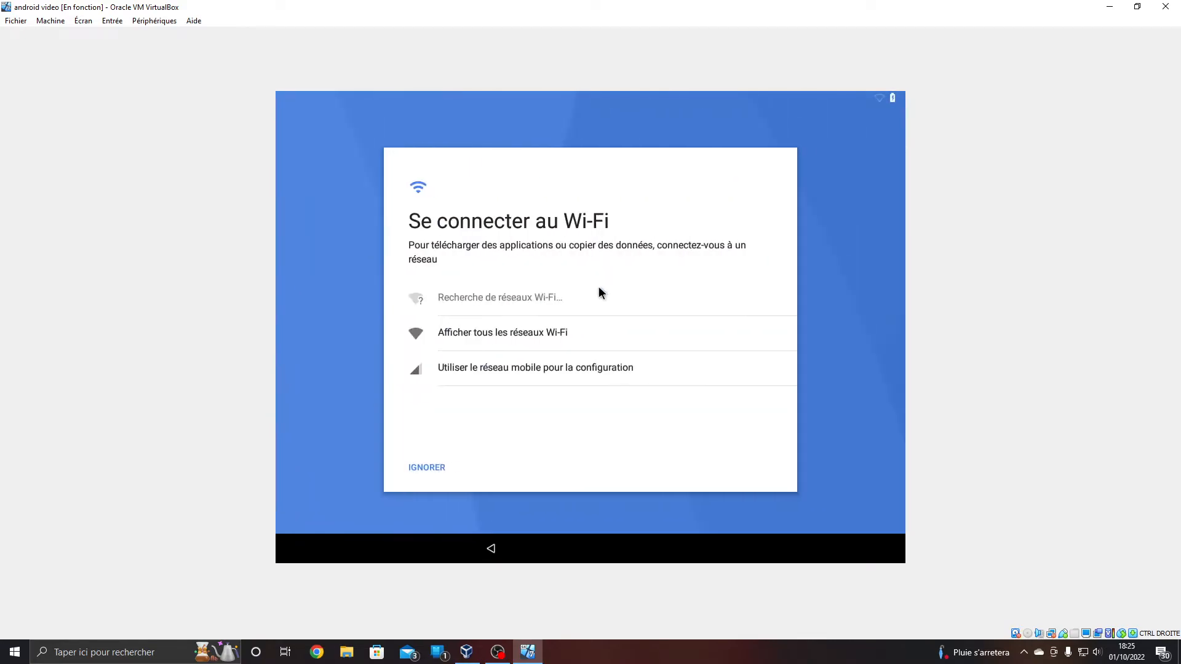
click(430, 467)
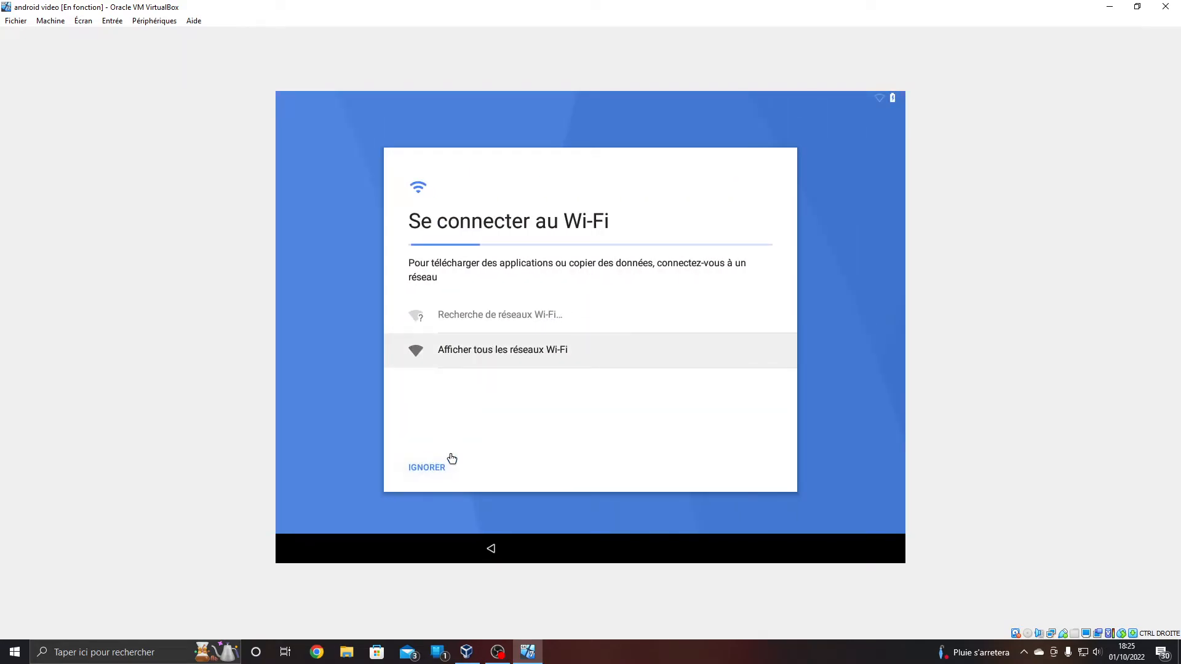
click(720, 392)
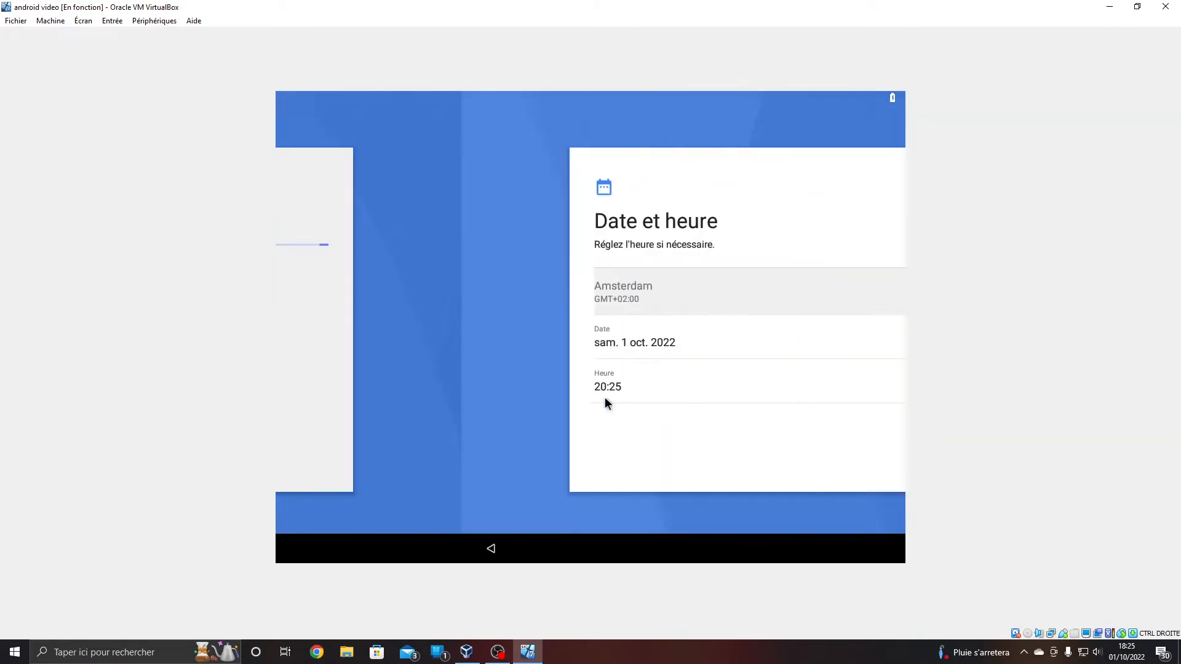
click(747, 469)
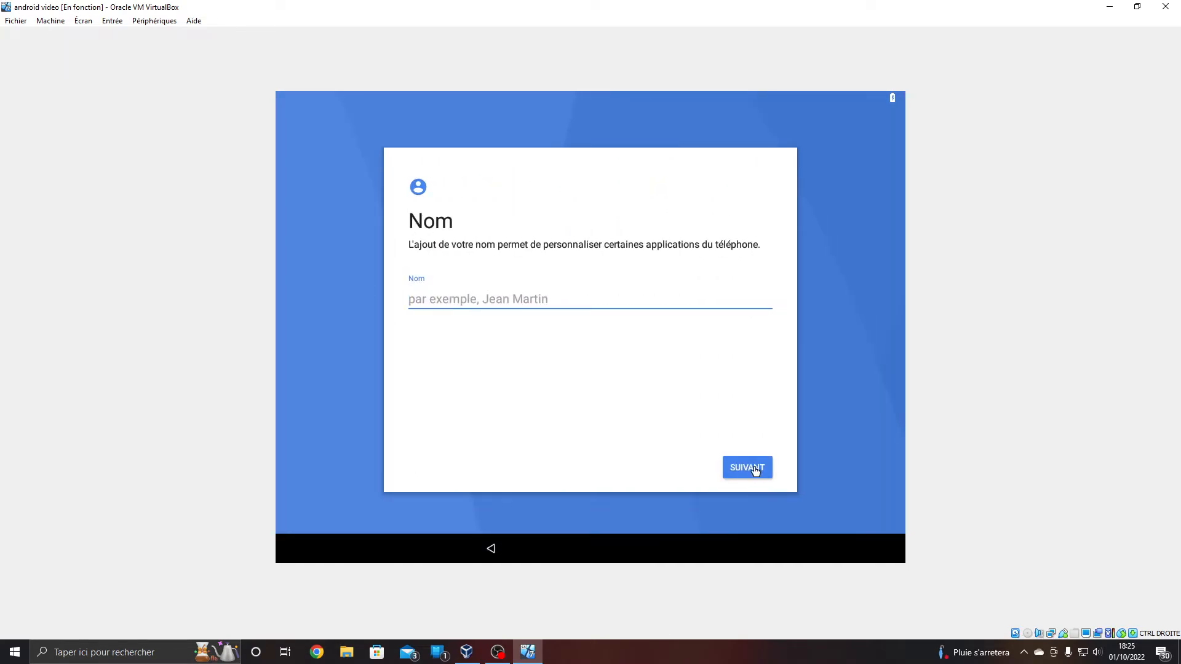
click(756, 470)
click(756, 470)
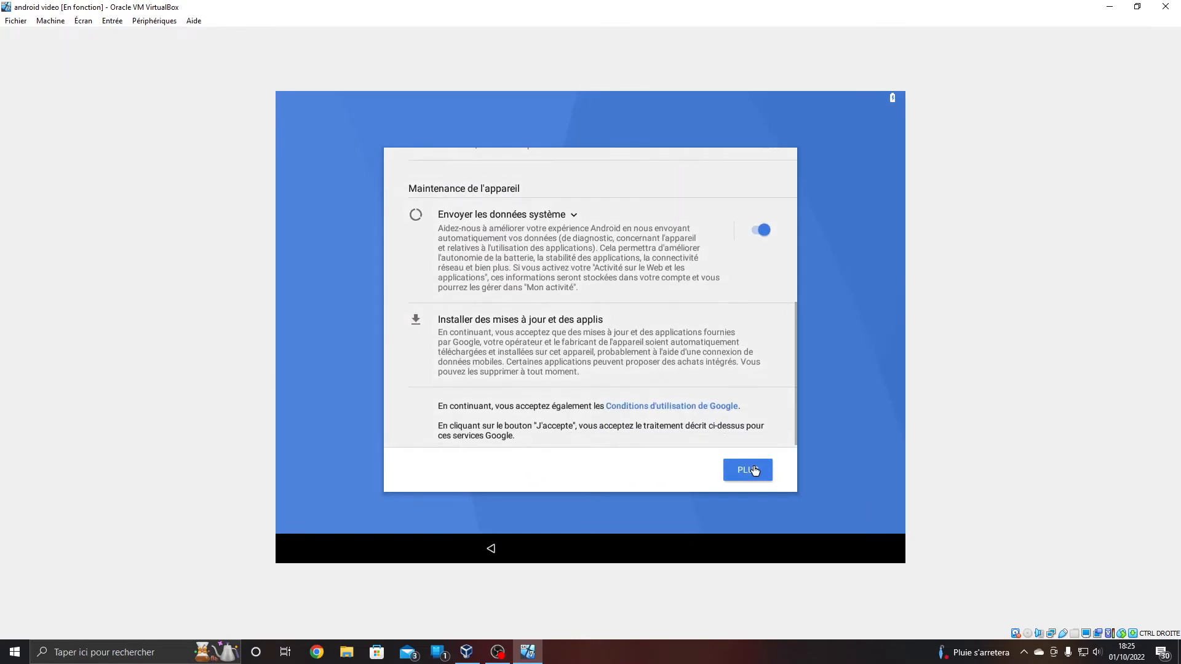
click(755, 470)
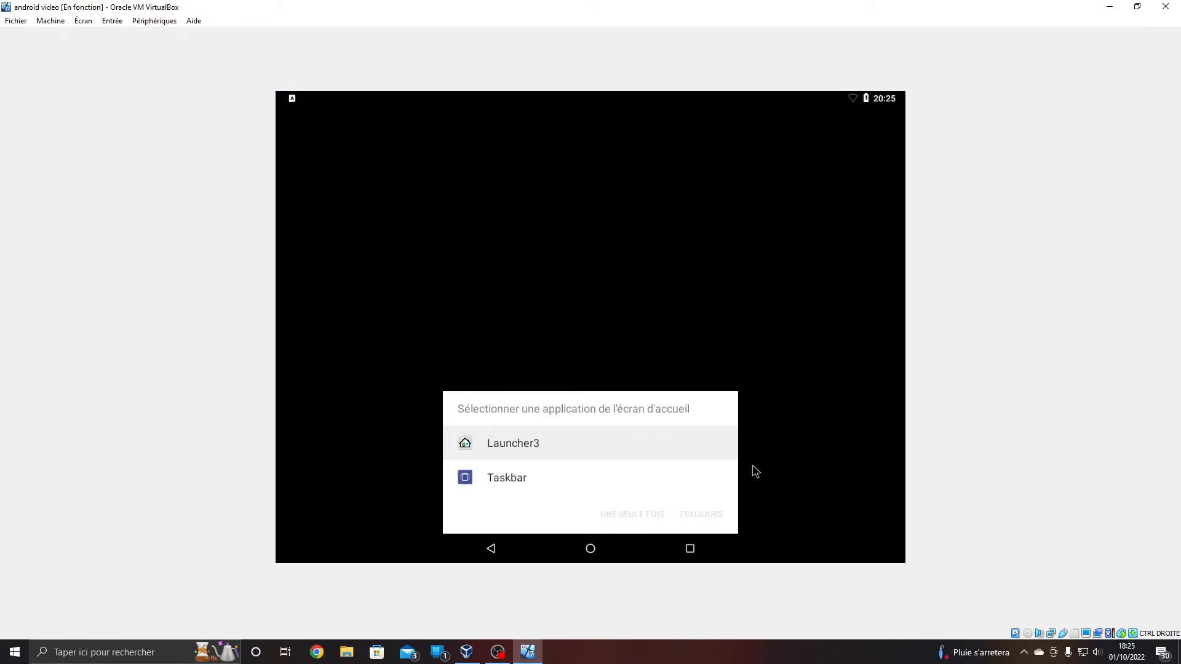
Make Launcher3 the home screen app for always on the installed Android system.
click(593, 444)
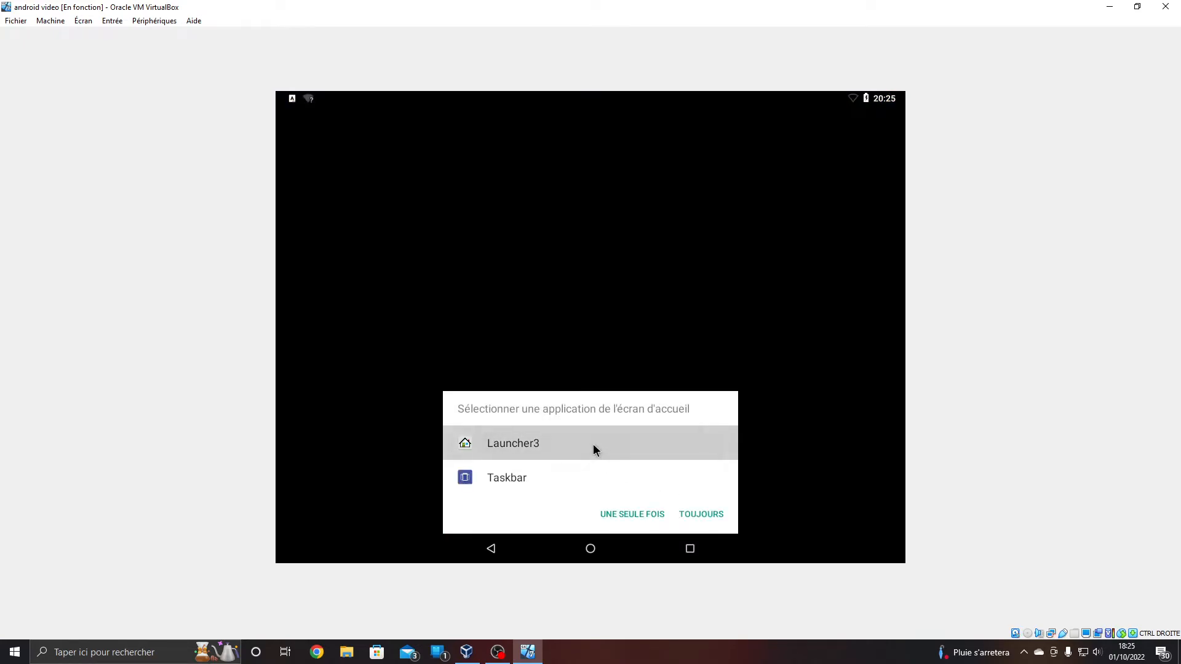
click(697, 520)
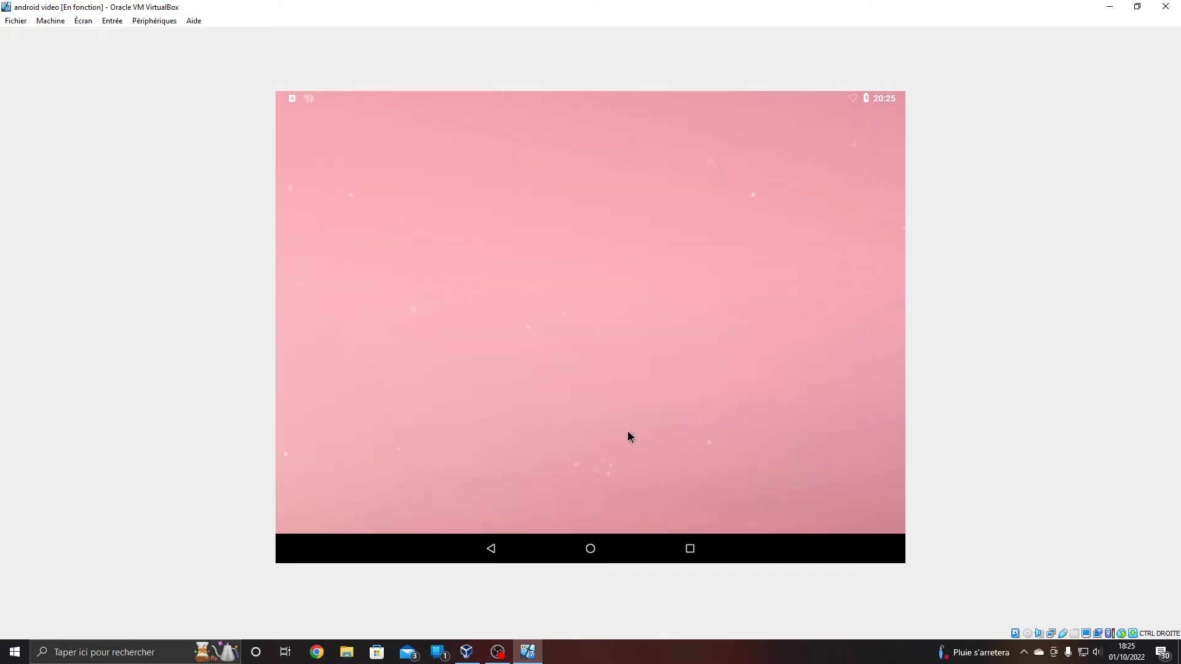
Open the tablet's "À propos de la tablette" page in the Android system settings to check the version details.
drag(600, 328, 612, 123)
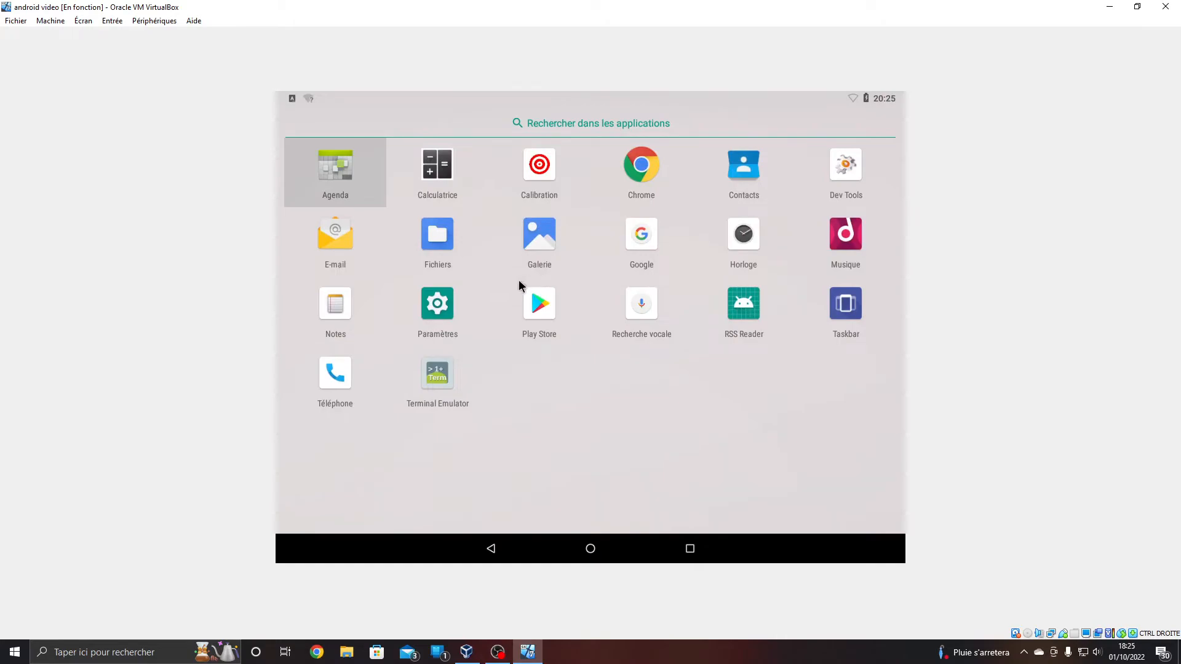
click(463, 294)
click(493, 506)
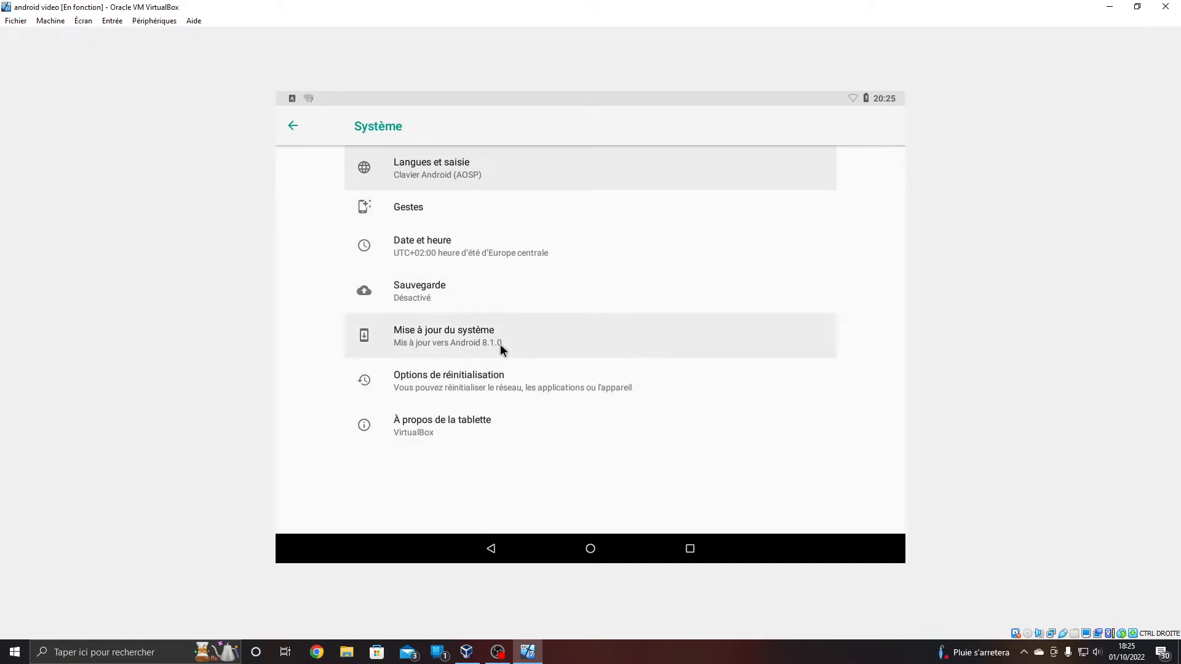
click(440, 428)
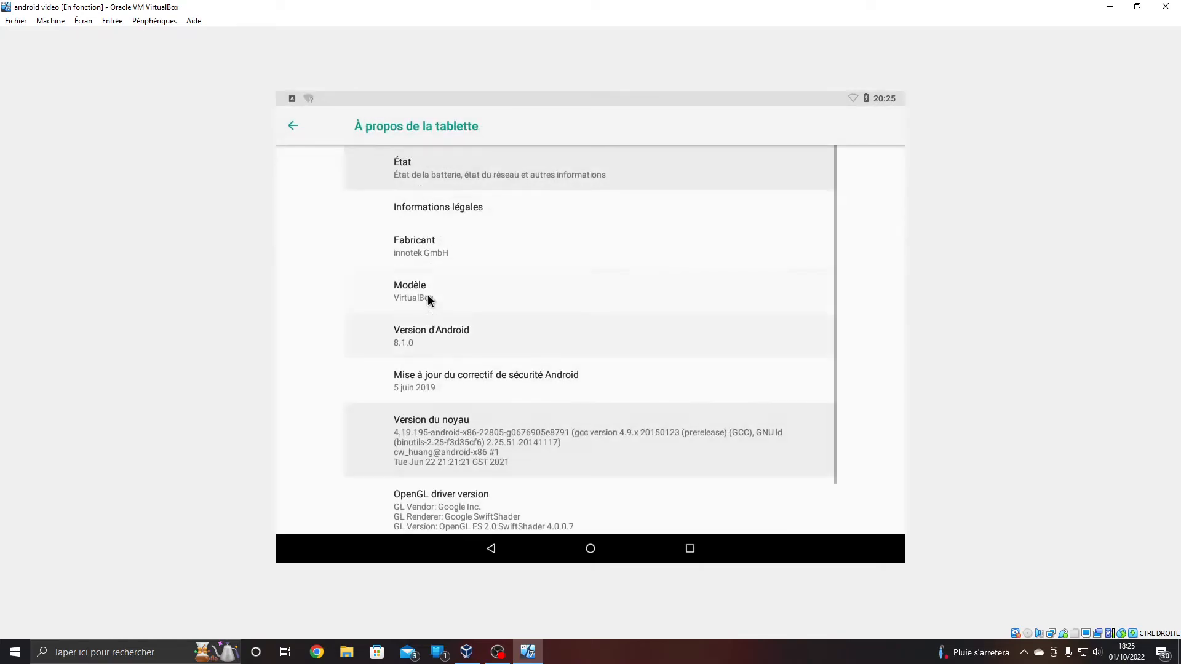
Launch the Android Easter egg from the Android version entry, open its octopus animation and move the octopus around.
click(431, 348)
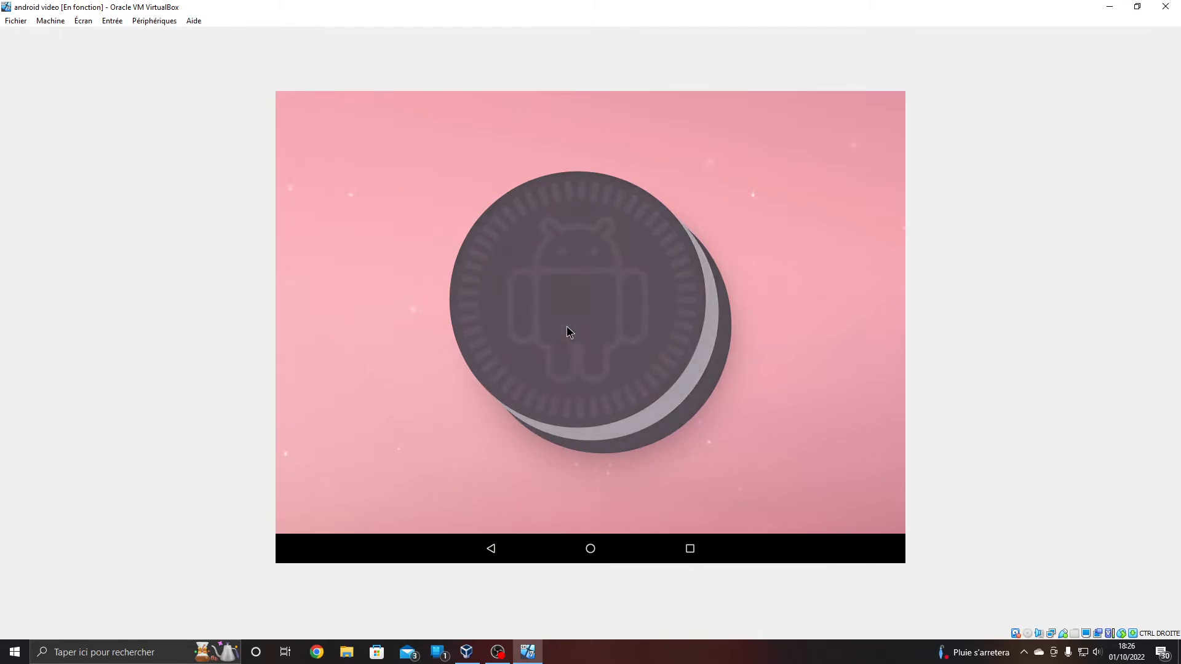
click(606, 314)
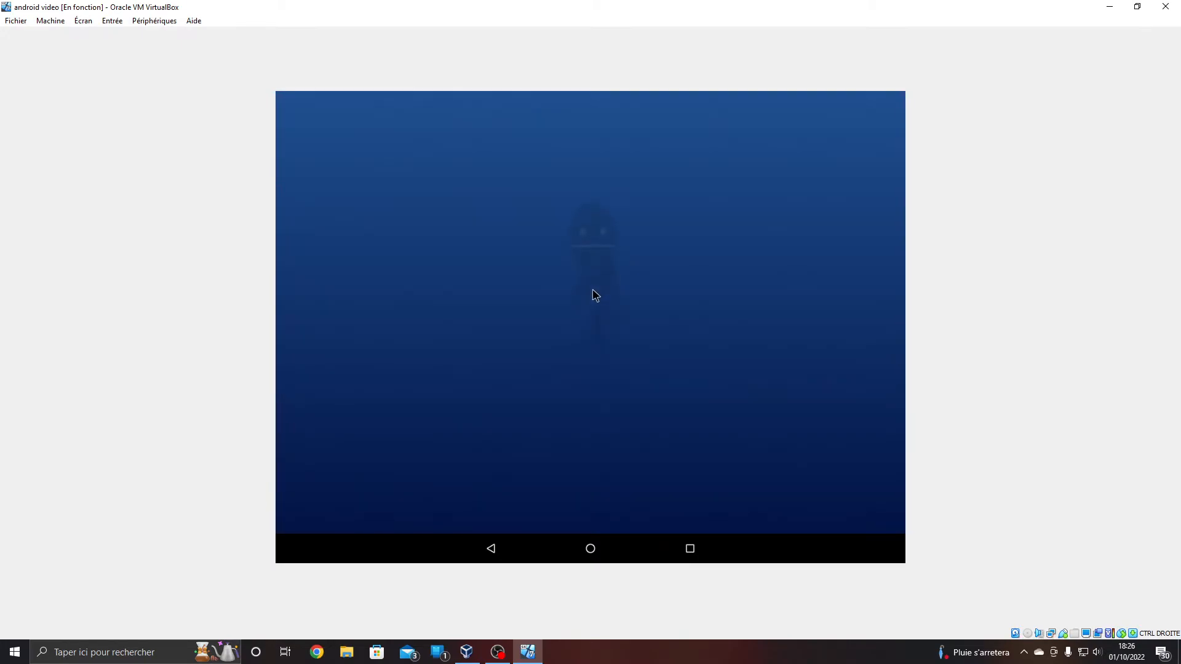
drag(593, 216, 461, 317)
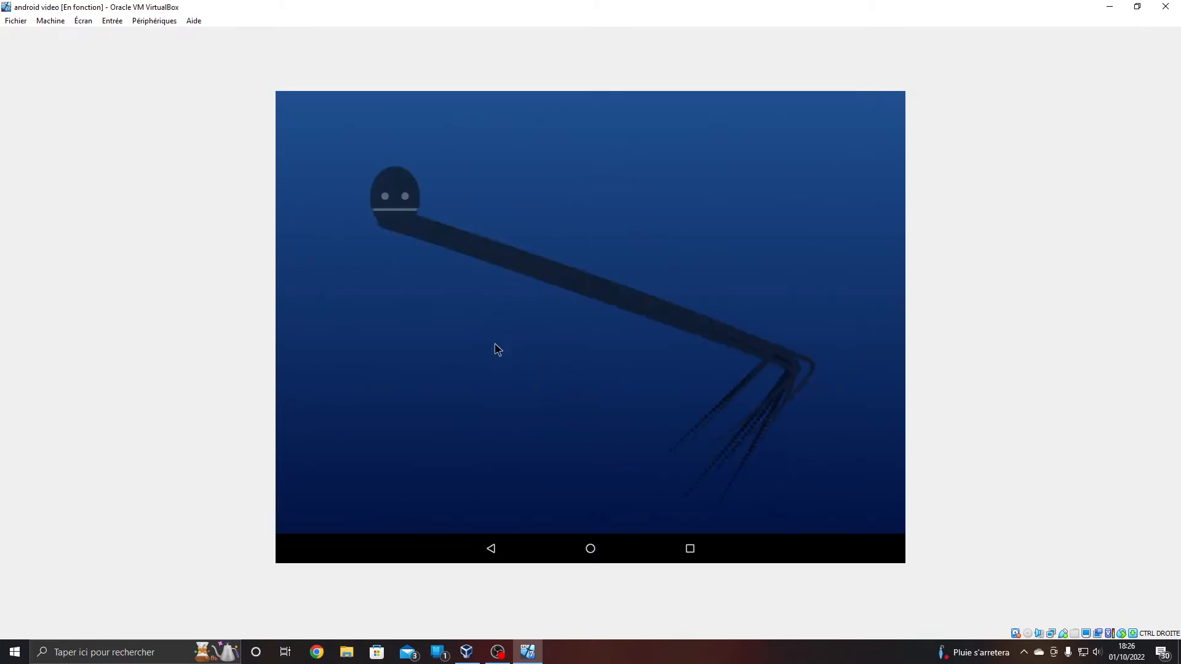
Dismiss Paramètres and Android Easter Egg from the recent apps overview and return to the home screen.
click(707, 548)
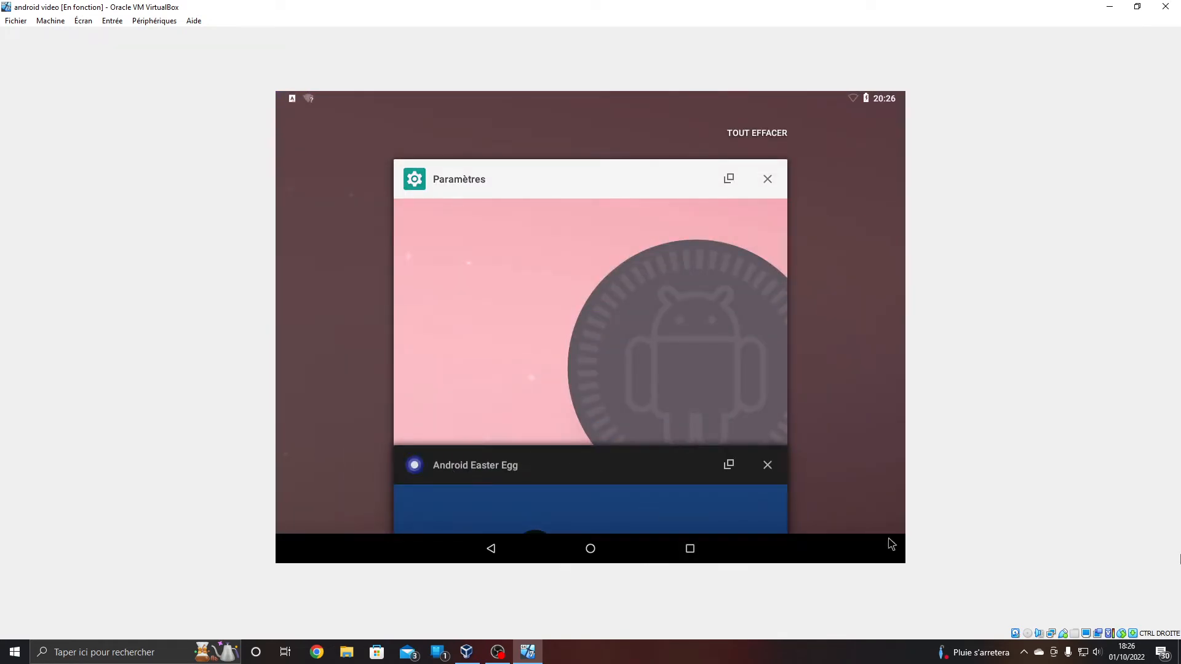
drag(664, 520, 603, 440)
drag(766, 369, 575, 349)
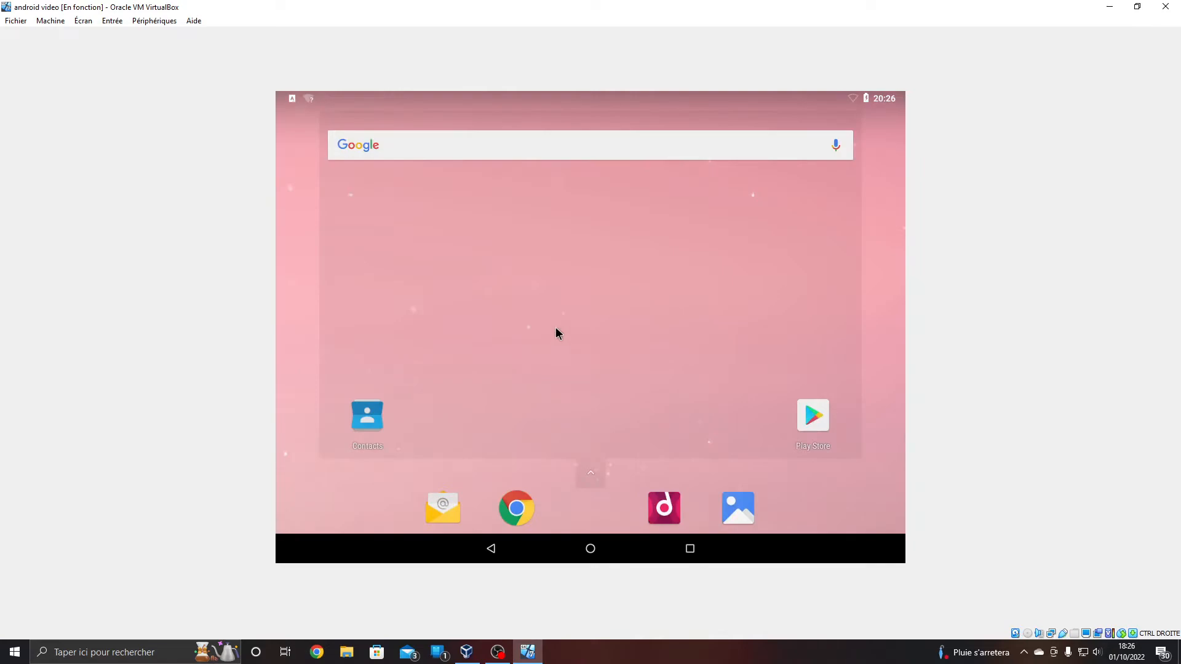
Try opening the Play Store from the home screen, and return to the home screen.
click(814, 420)
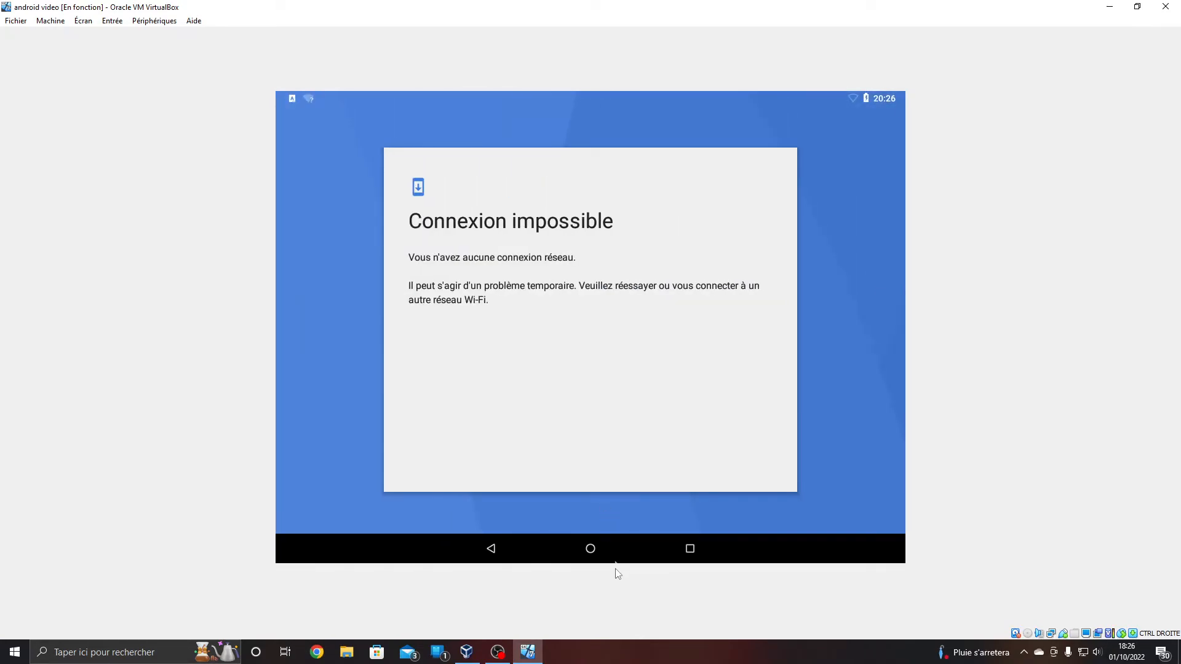
click(591, 548)
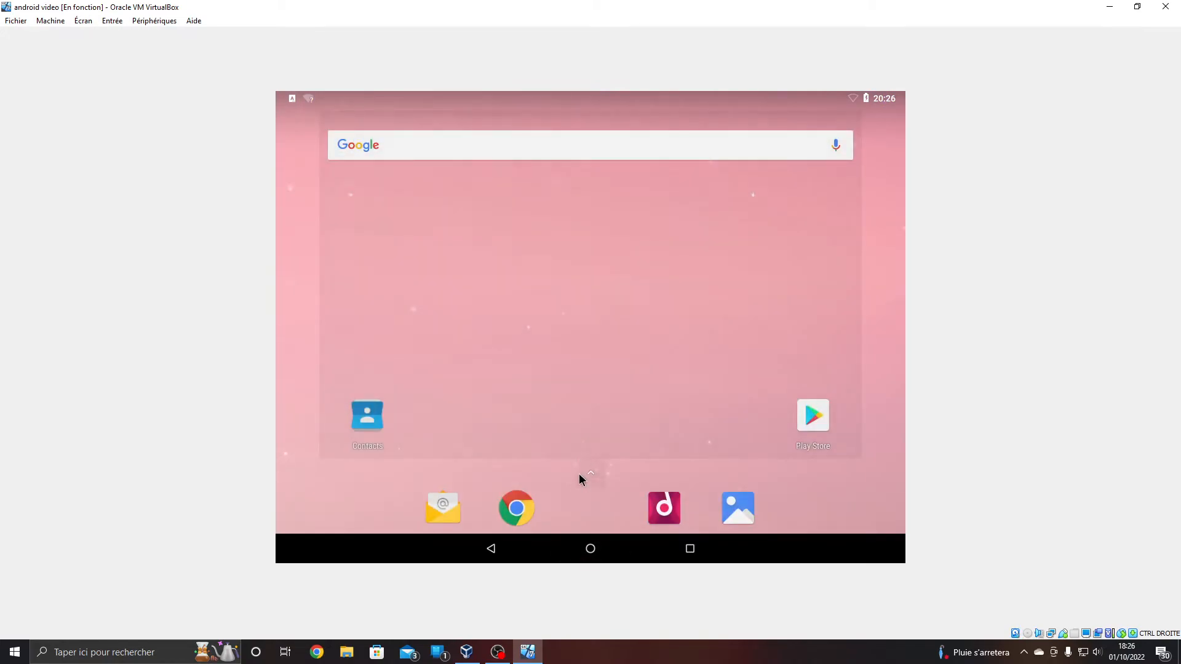
Launch Chrome from the app drawer, reopening it after dismissing the crash dialog, and decline signing in to an account.
drag(581, 478, 557, 101)
drag(590, 198, 629, 192)
click(642, 161)
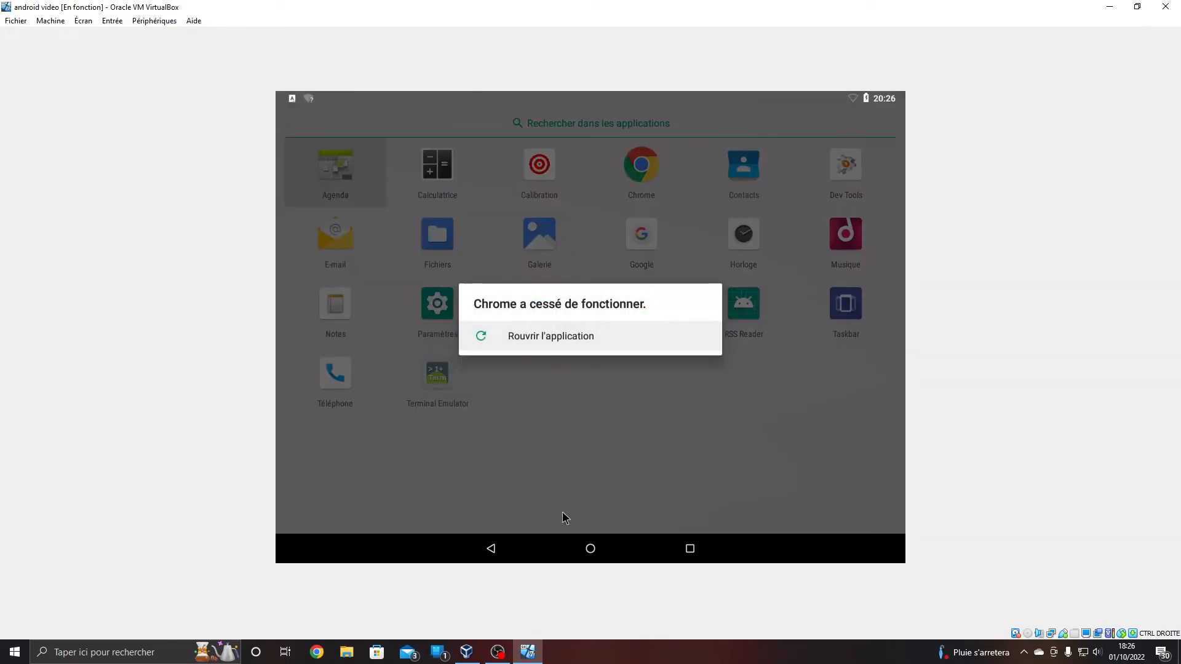
click(566, 275)
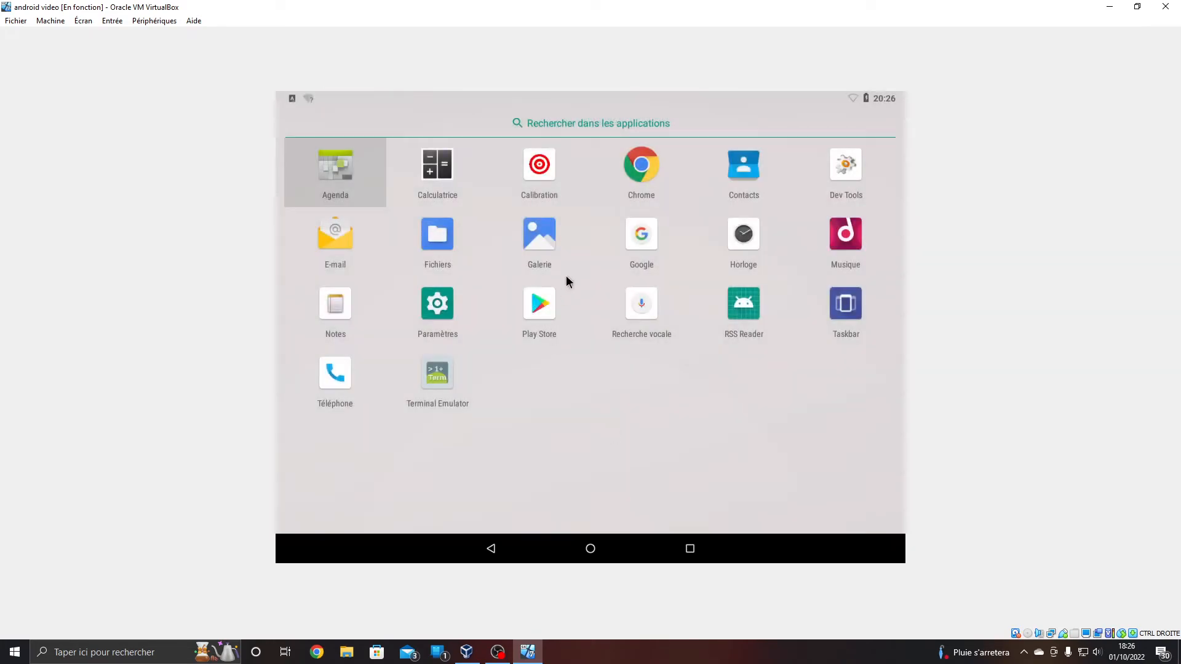
click(634, 172)
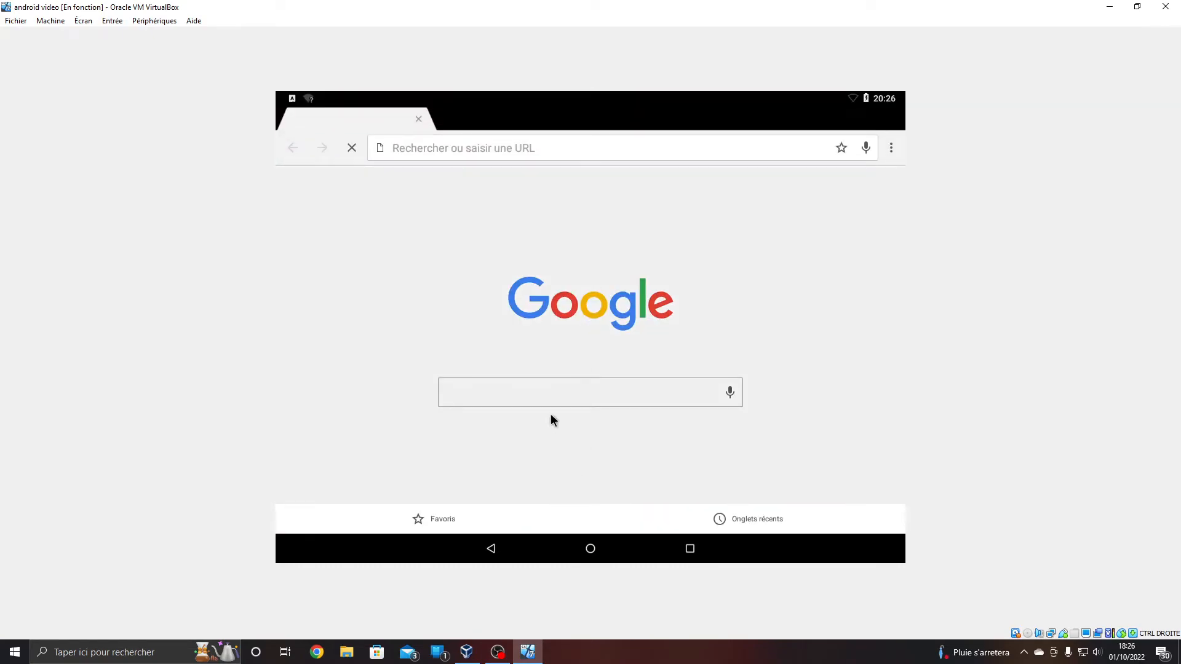
click(578, 510)
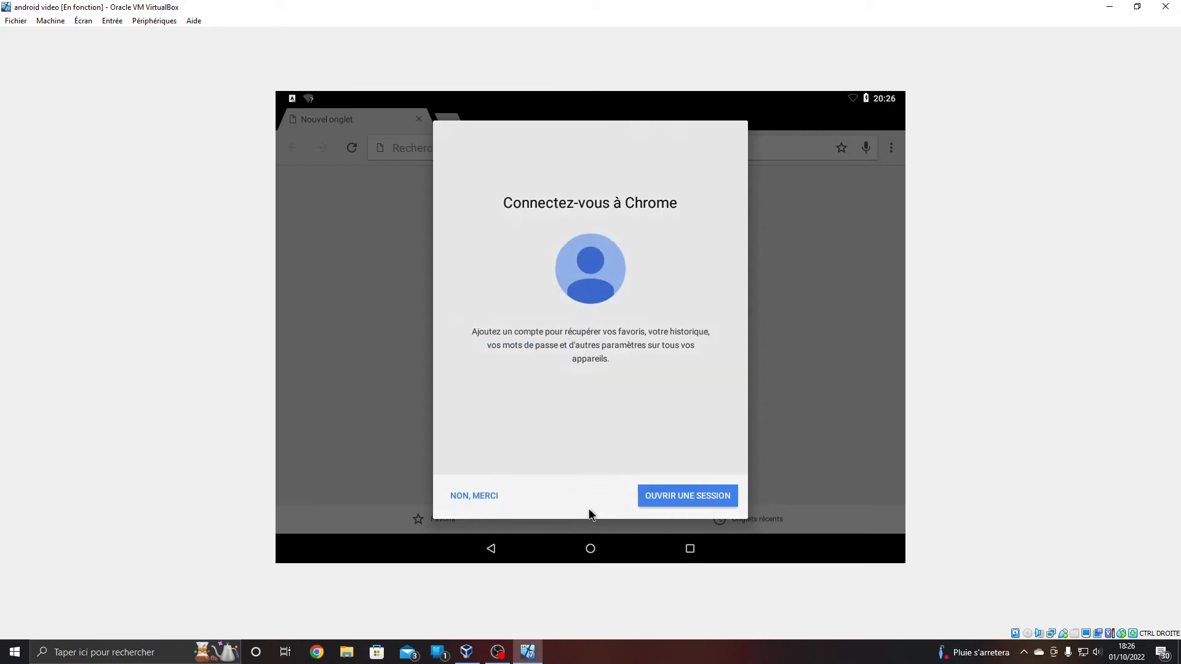
click(460, 497)
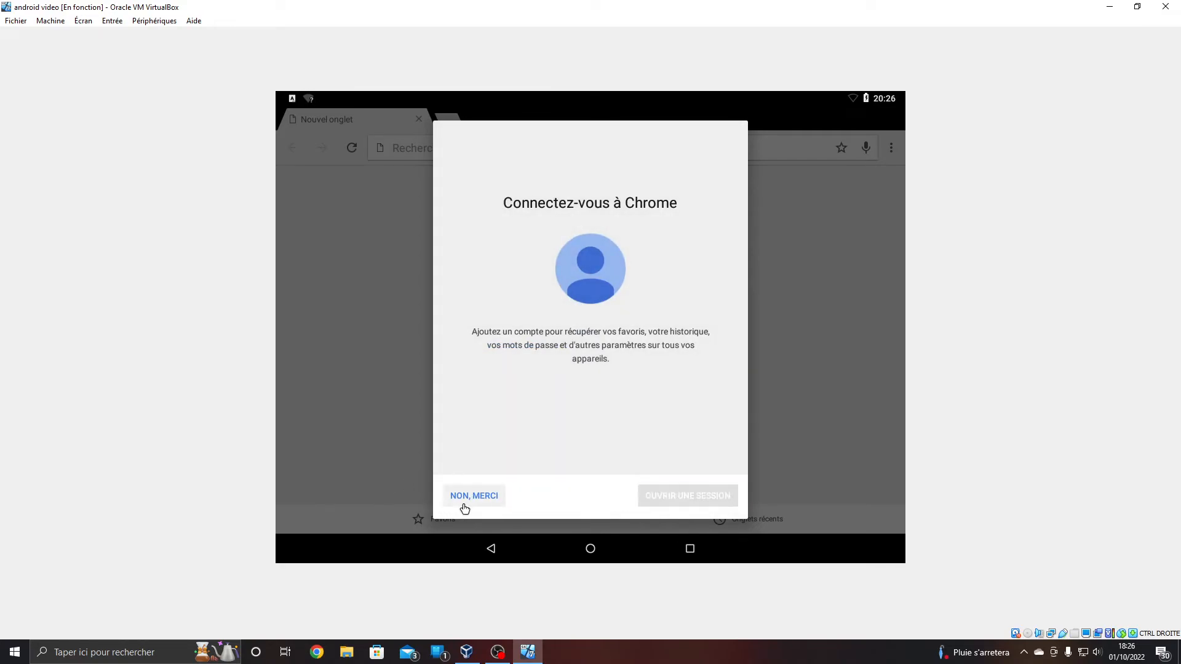
Dismiss Play Store and Chrome from the recent apps overview.
click(671, 549)
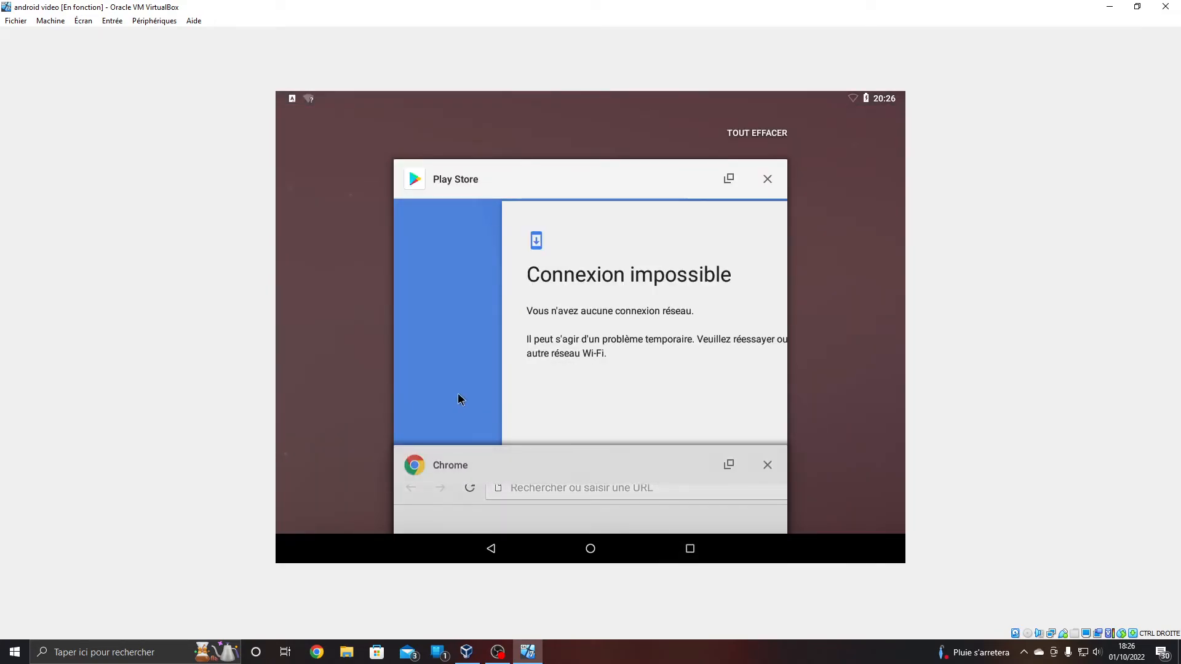
drag(459, 398, 763, 400)
drag(617, 401, 959, 416)
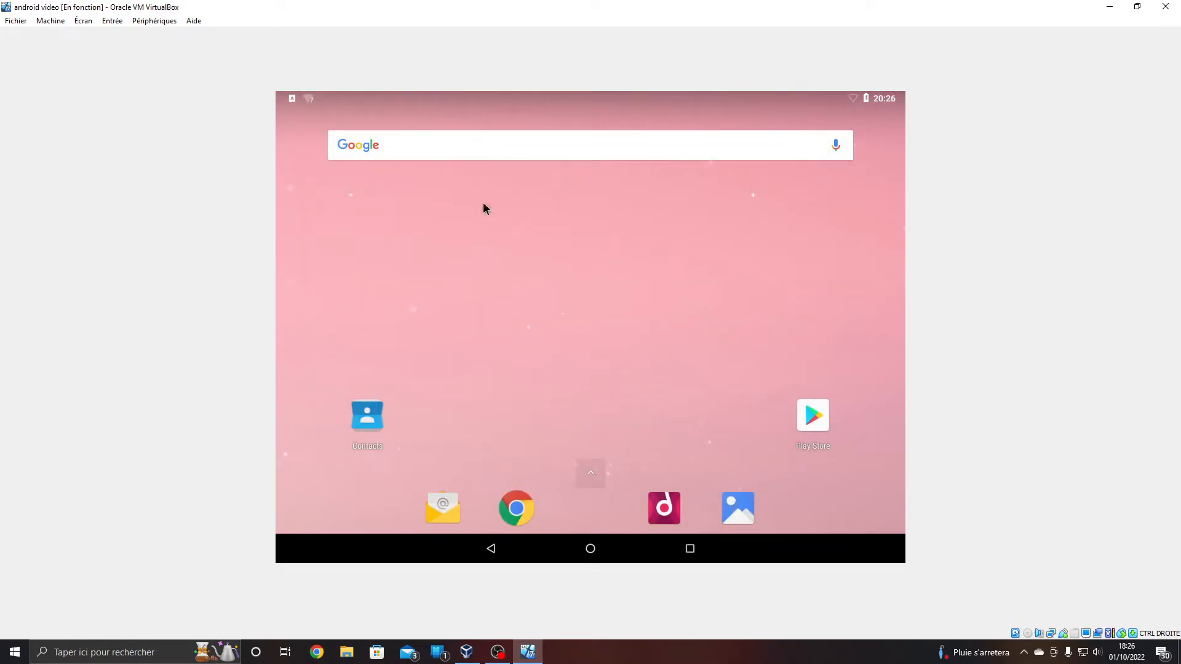
Move the Play Store icon to the upper middle of the home screen and the Chrome icon out of the dock onto it.
click(813, 416)
drag(654, 344, 550, 230)
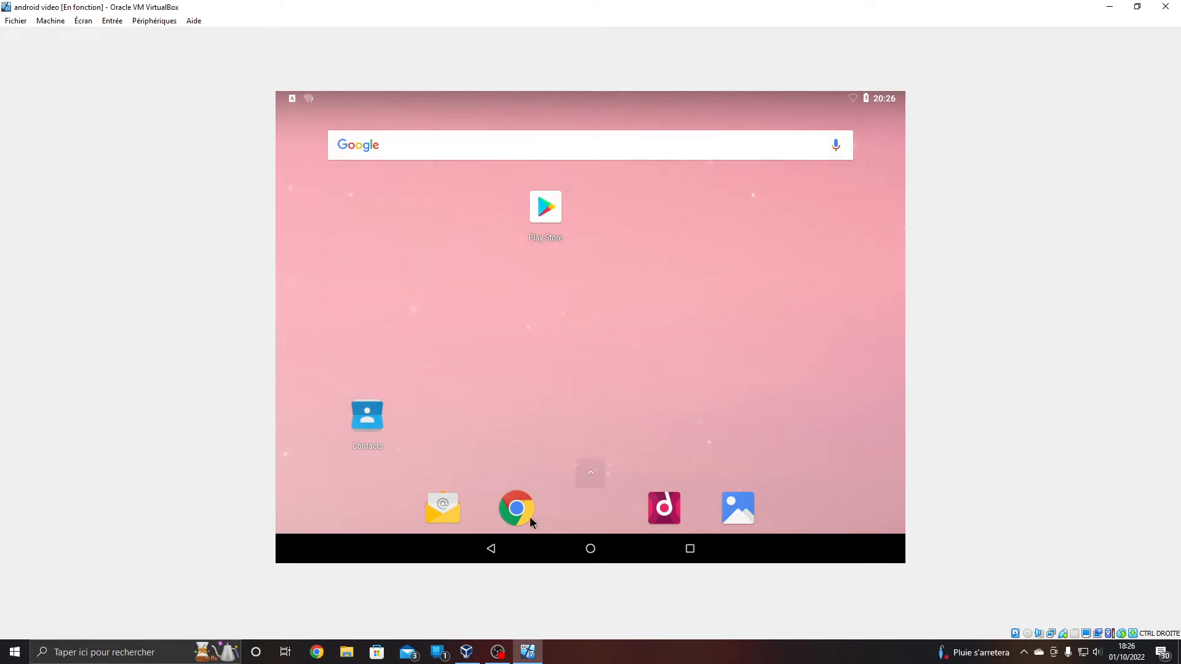
drag(526, 514, 720, 280)
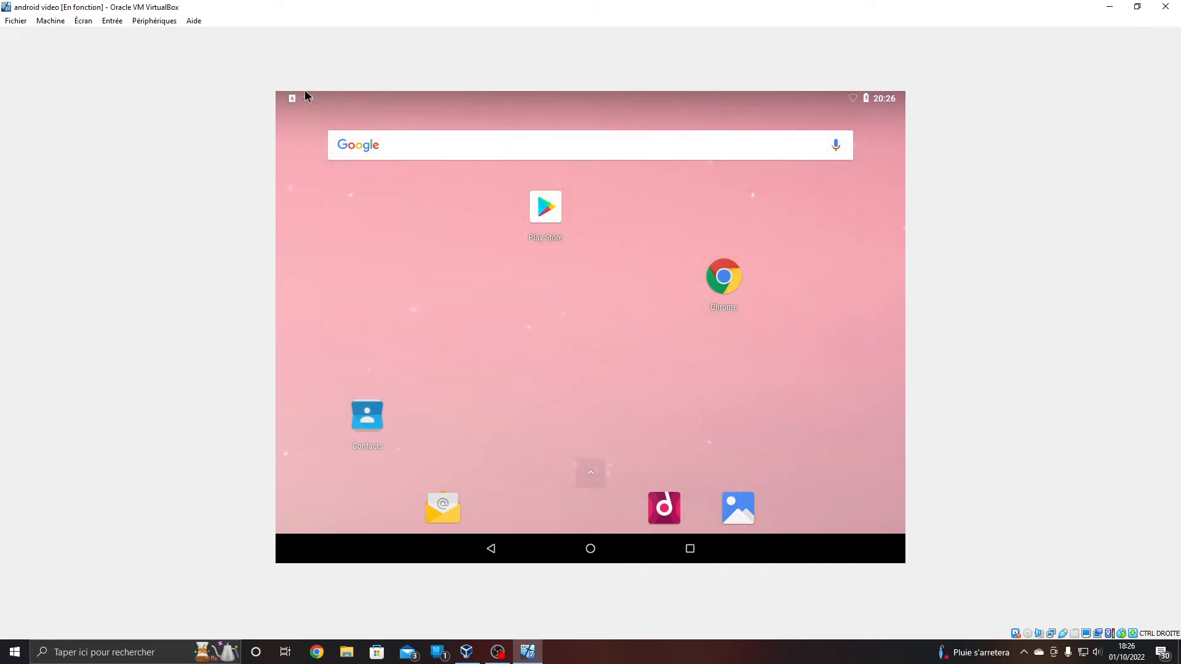
Send the virtual machine an ACPI shutdown signal and power off Android with the Éteindre option.
click(50, 20)
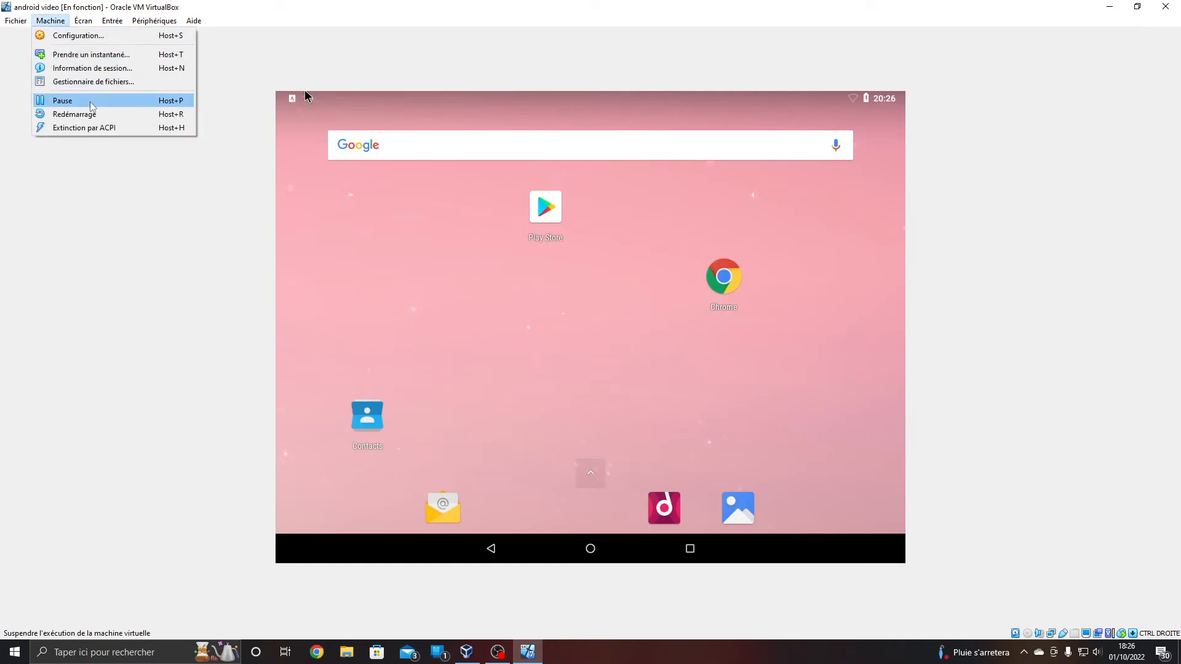
click(81, 128)
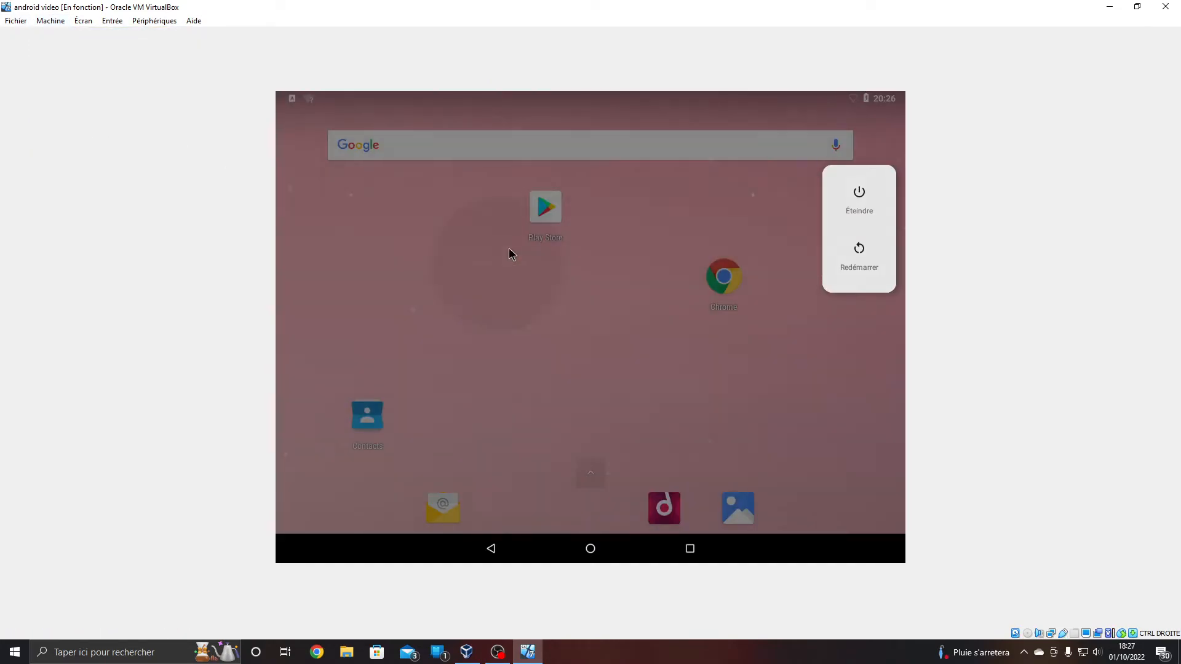
click(509, 254)
click(50, 20)
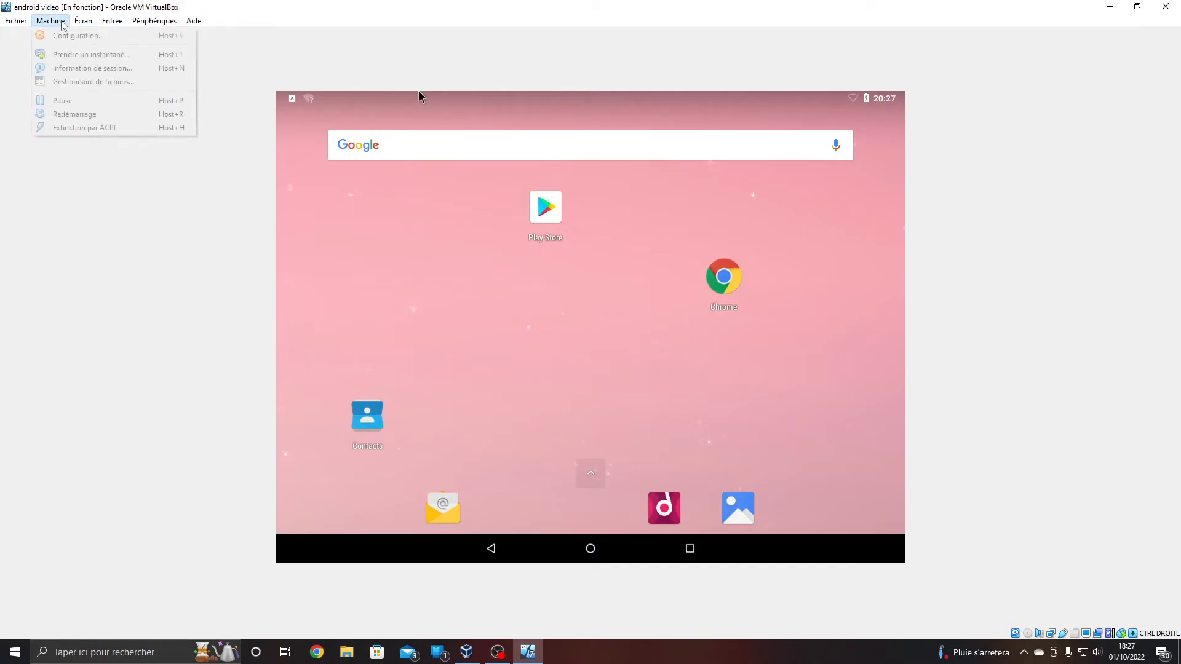
click(98, 127)
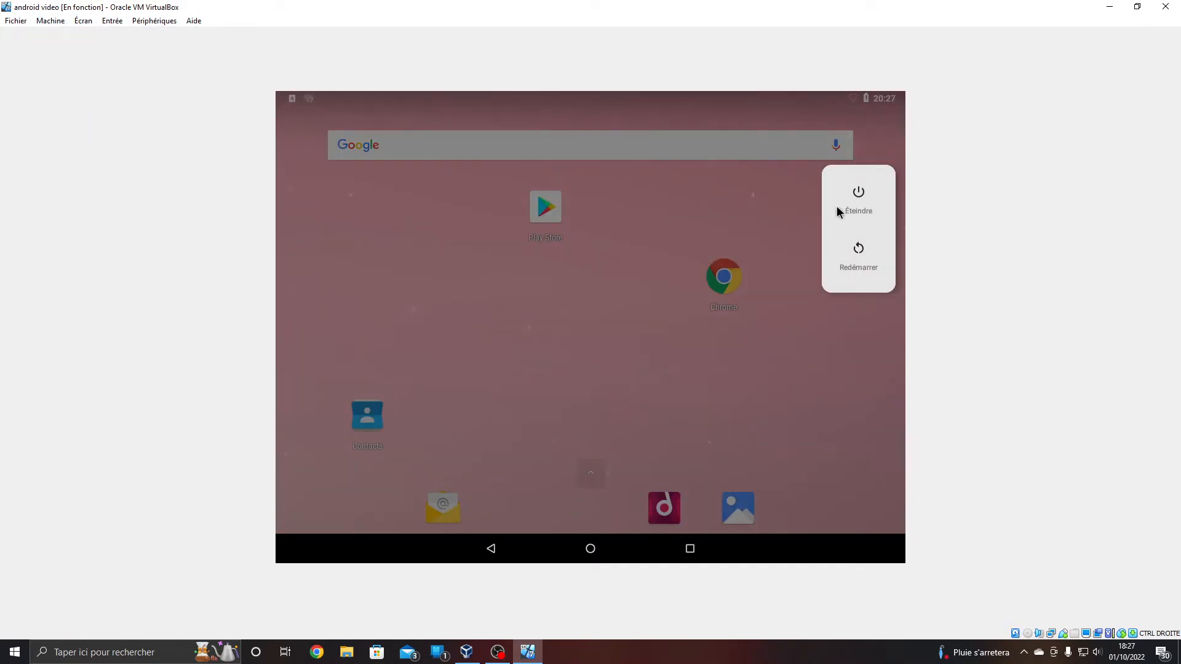
click(860, 194)
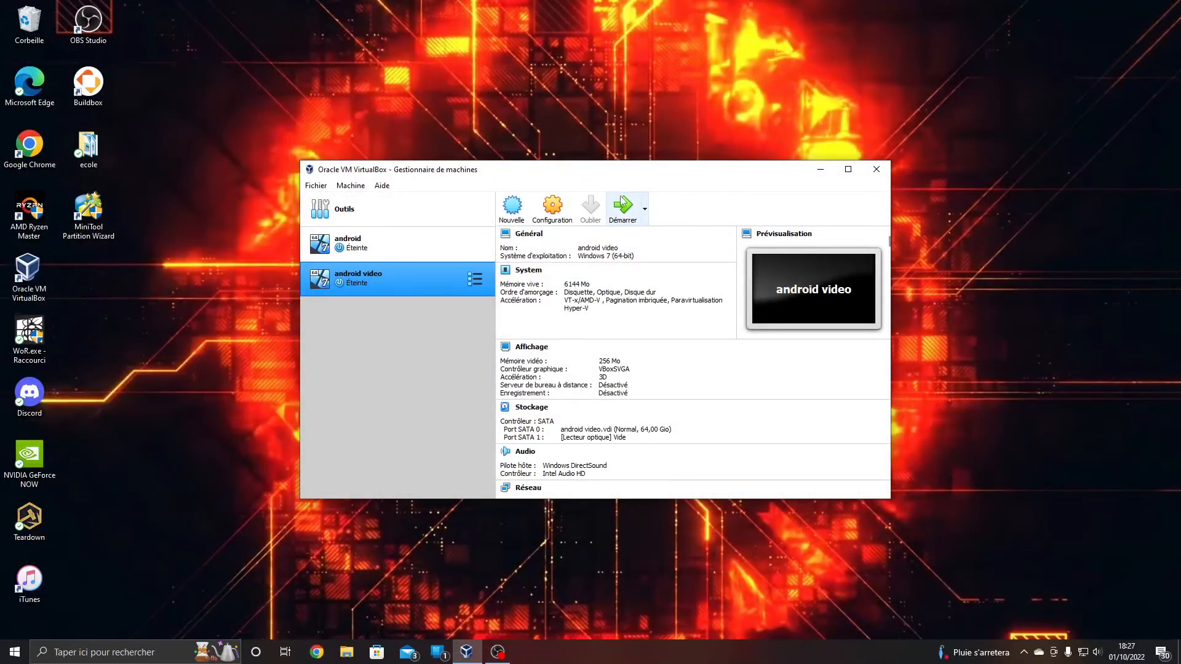
Start the "android video" machine, boot the Android-x86 8.1-r6 entry and try swiping the home screen sideways.
click(623, 201)
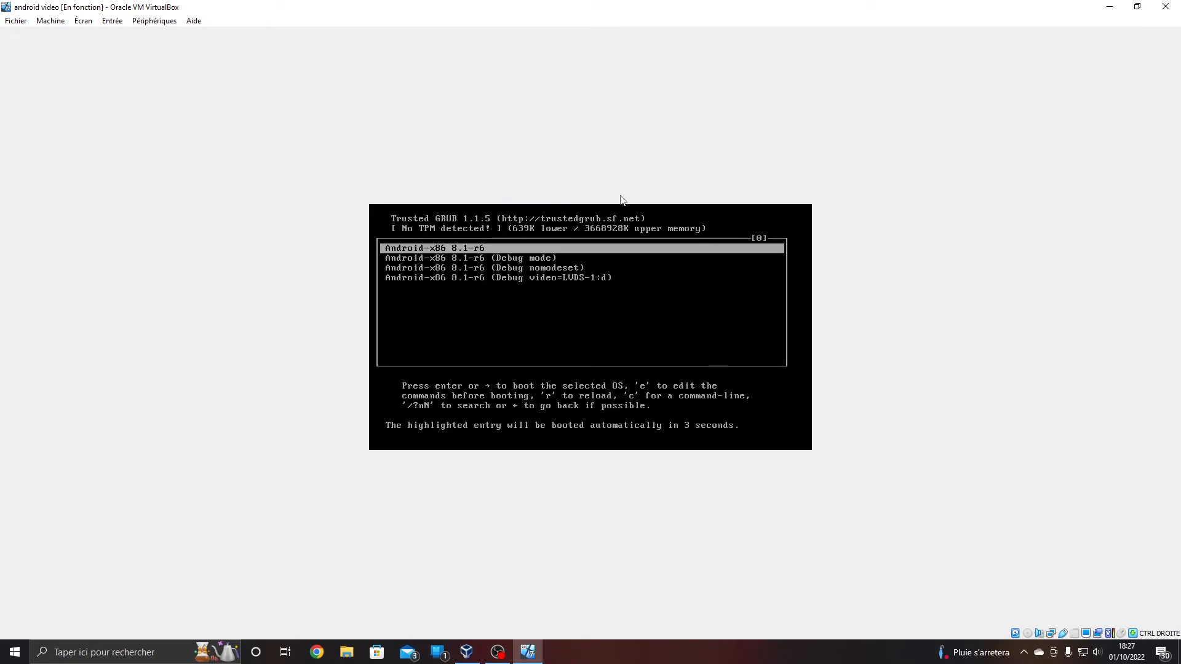
key(Return)
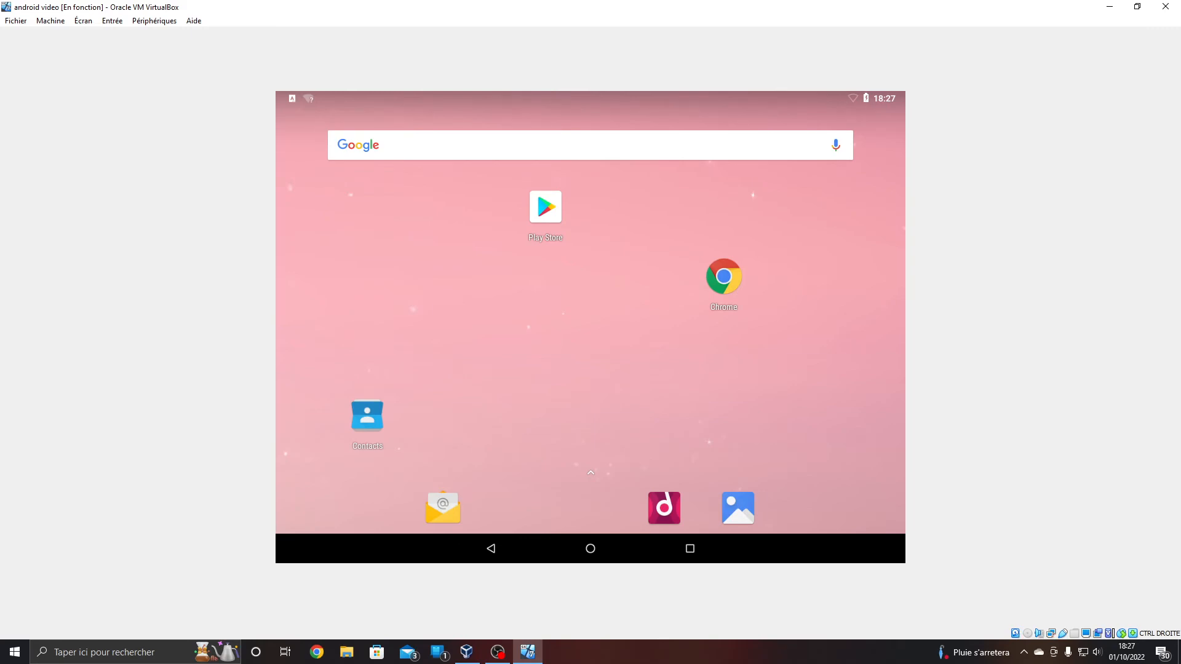
drag(504, 302, 276, 342)
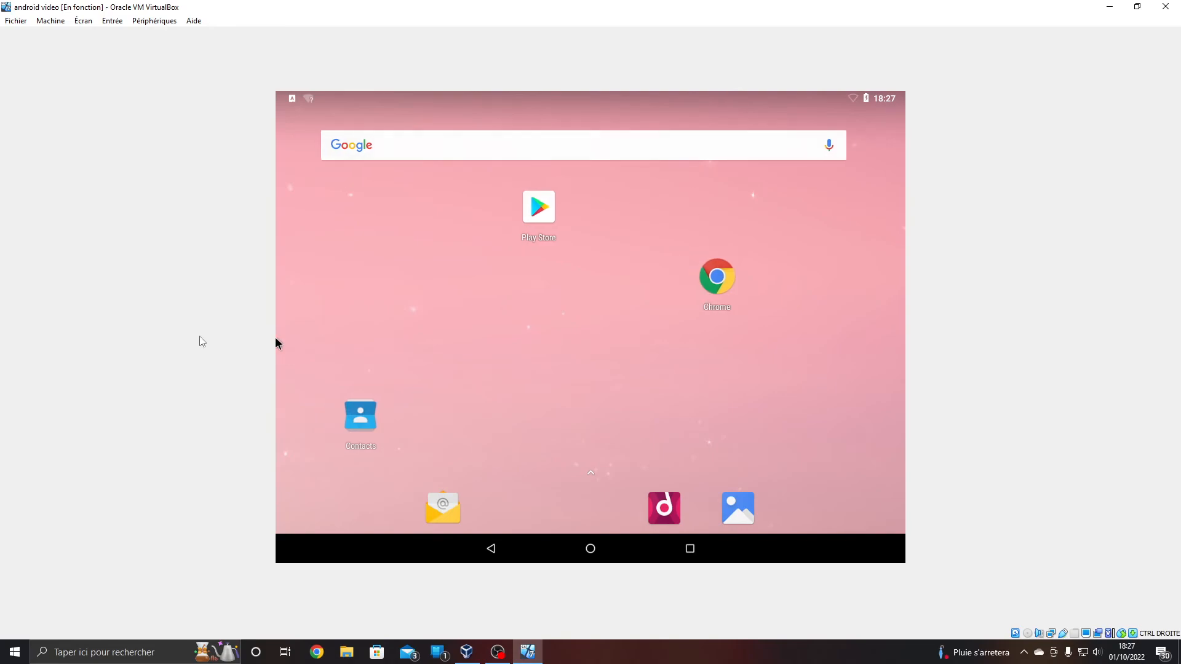
drag(553, 317, 276, 332)
Examine the Super-utilisateur page under Utilisateurs et comptes in Paramètres, and dismiss Paramètres from the recent apps.
drag(582, 469, 577, 311)
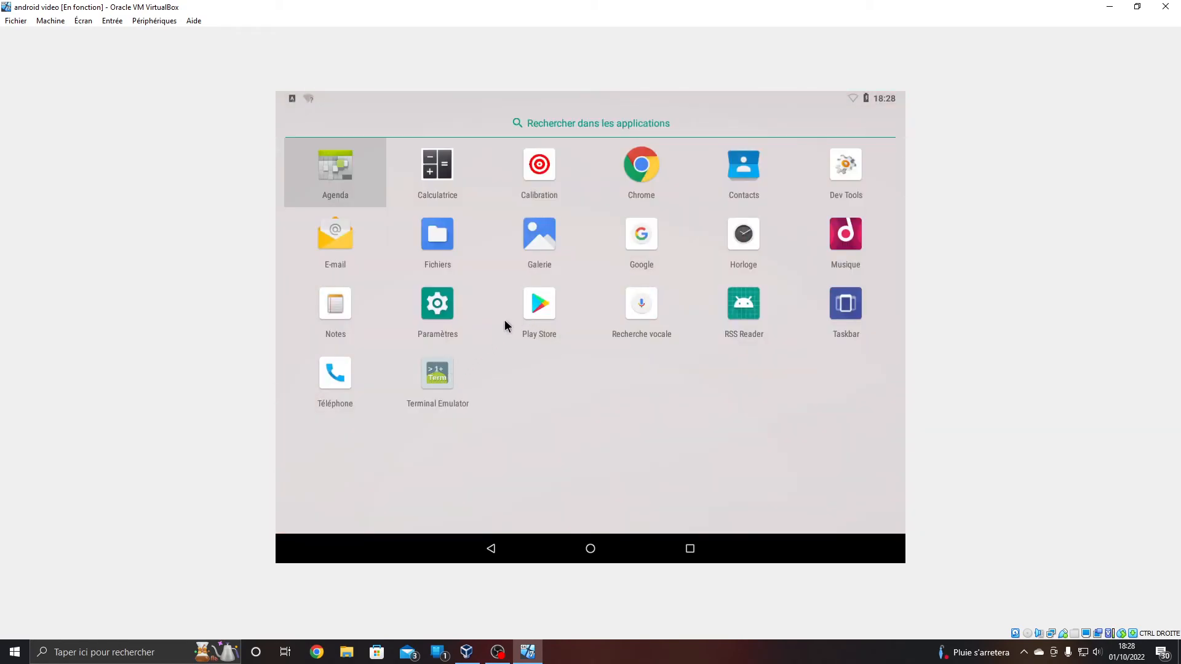
click(438, 308)
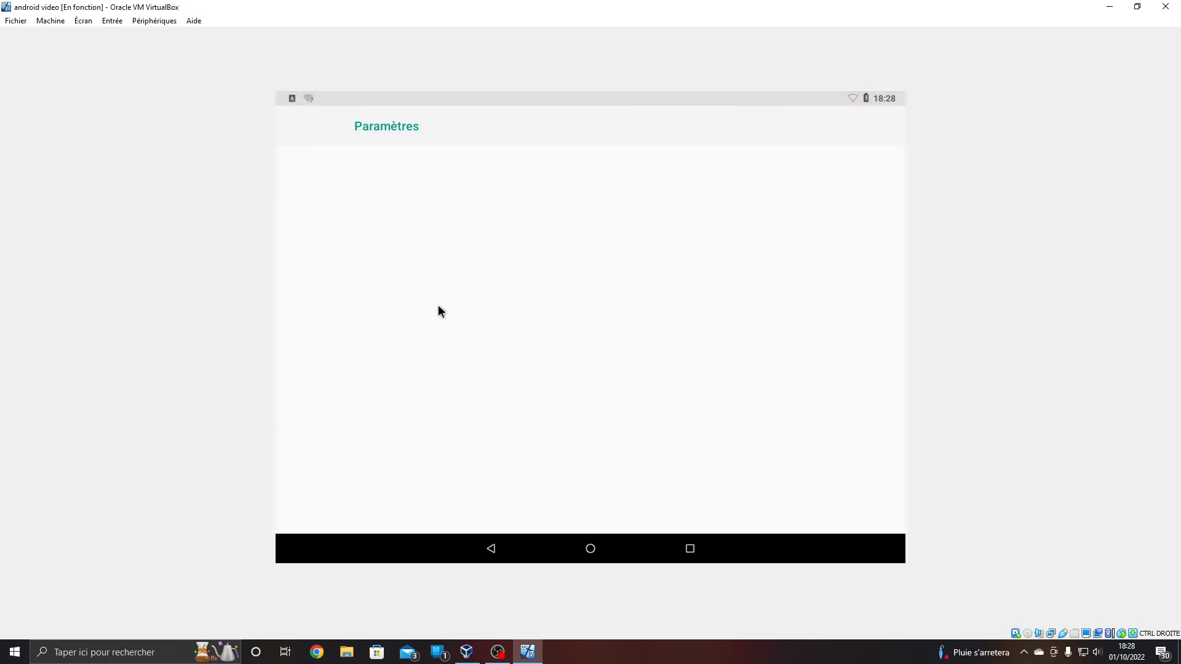
scroll(438, 310, down, 3)
scroll(438, 306, down, 1)
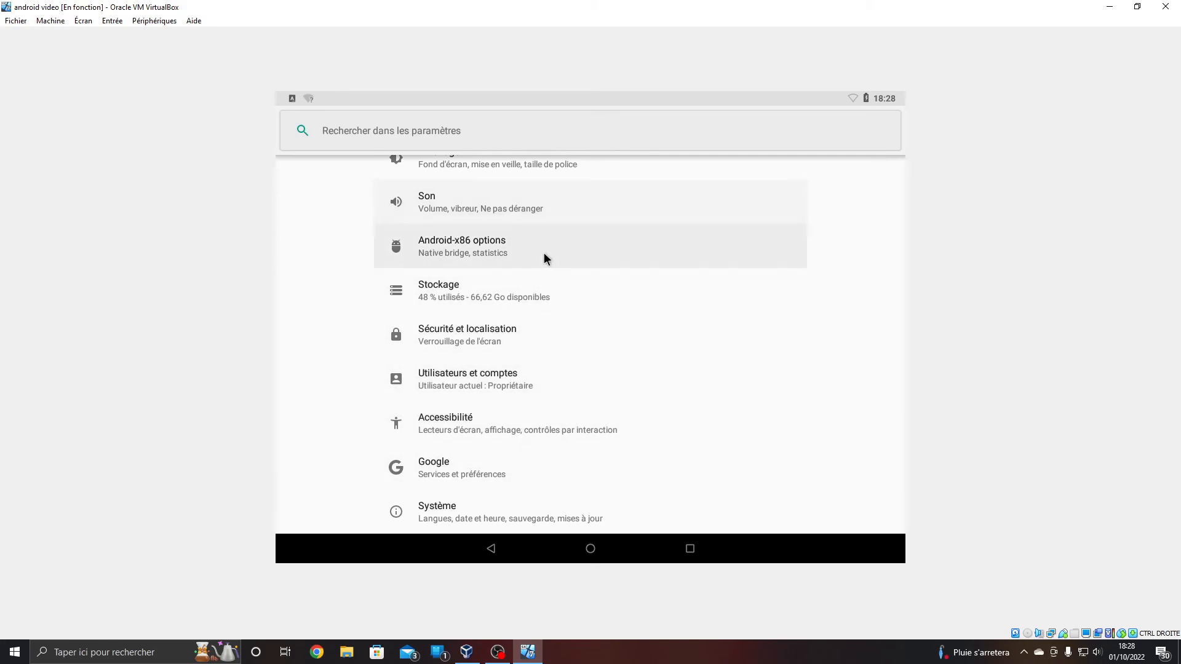
scroll(544, 252, up, 2)
scroll(528, 289, down, 2)
click(502, 373)
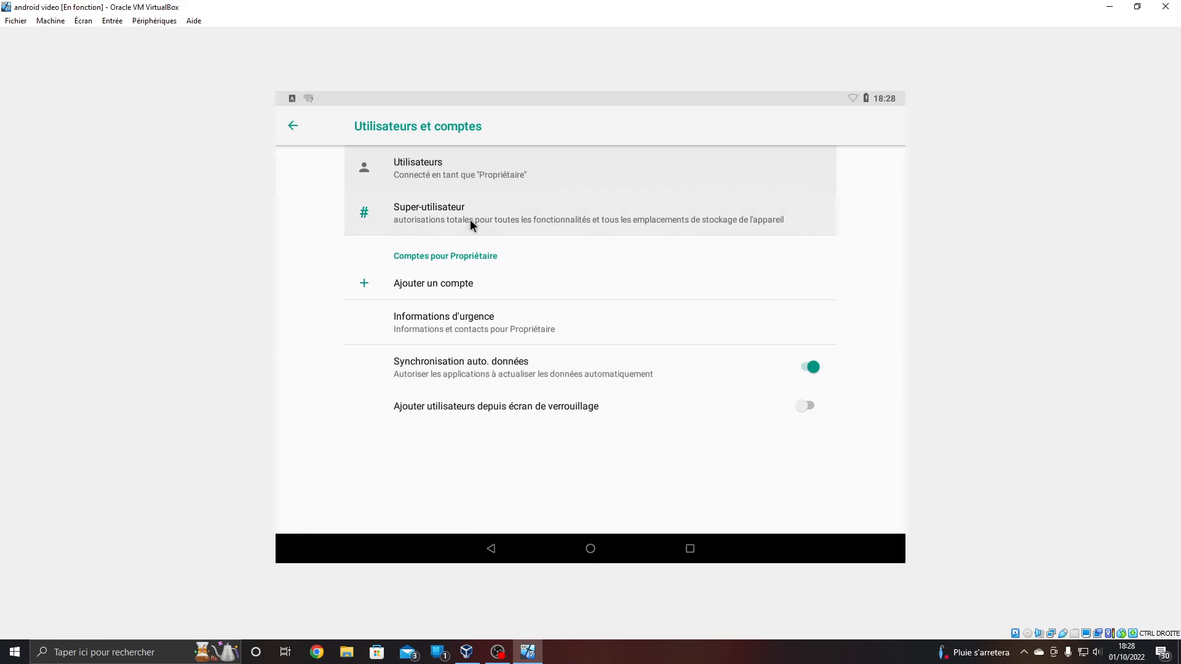
click(471, 220)
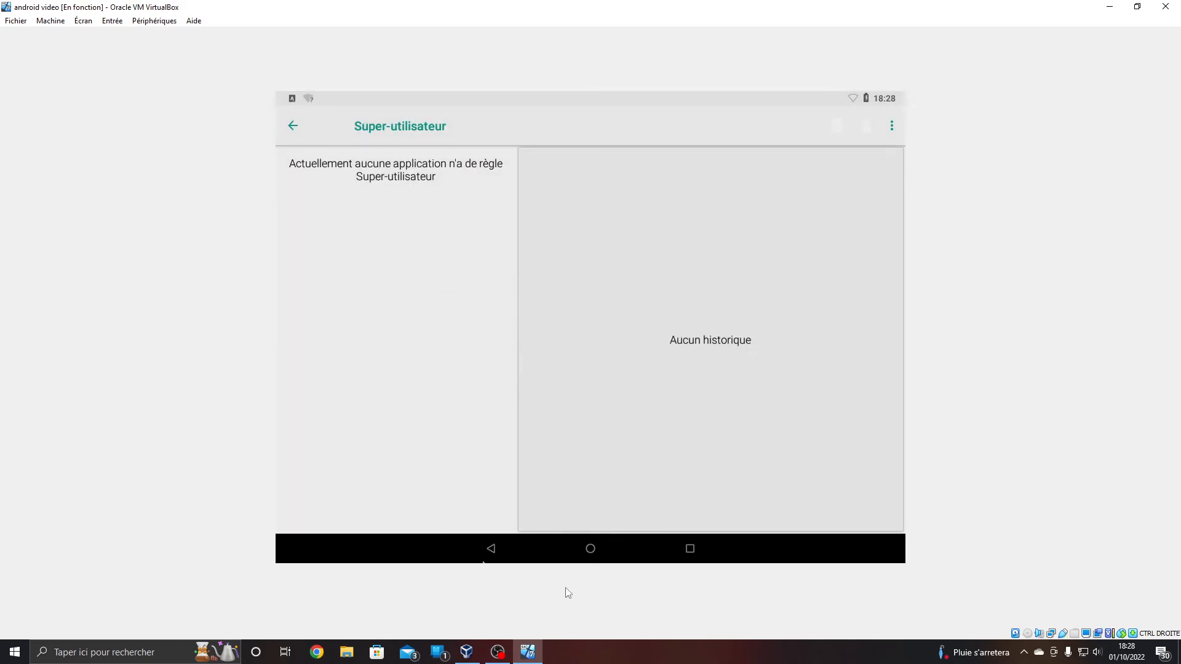
click(670, 560)
drag(491, 351, 926, 375)
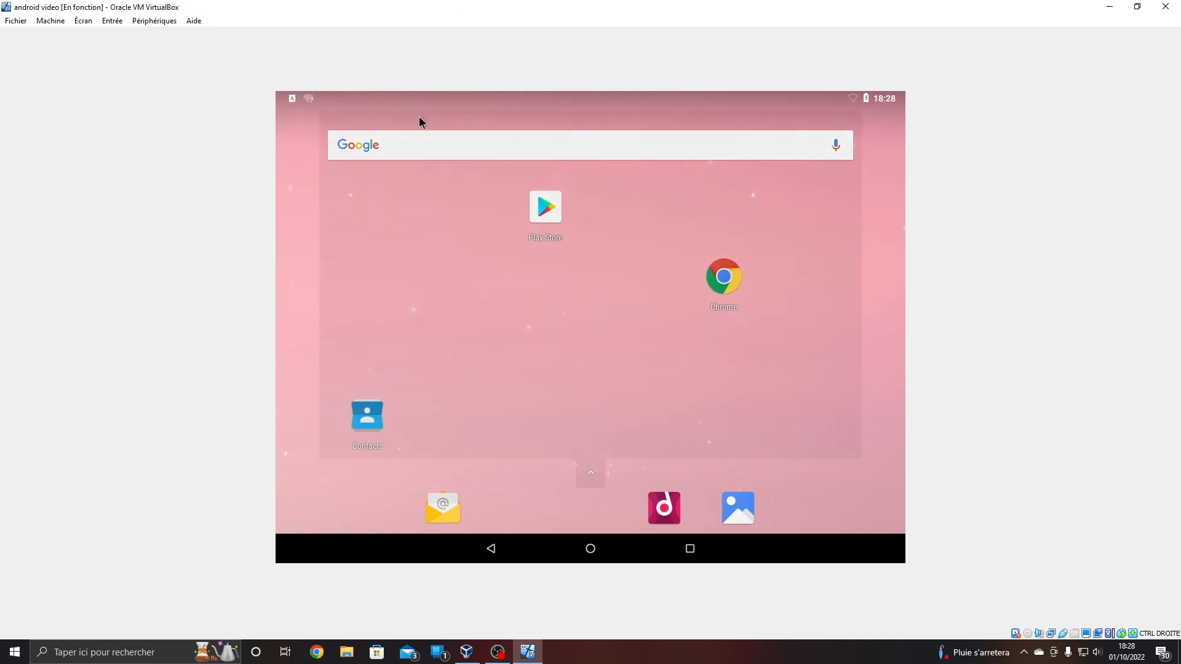
Expand the notification shade to its full quick settings, view the available toggles, and close it.
drag(424, 148, 424, 178)
click(411, 93)
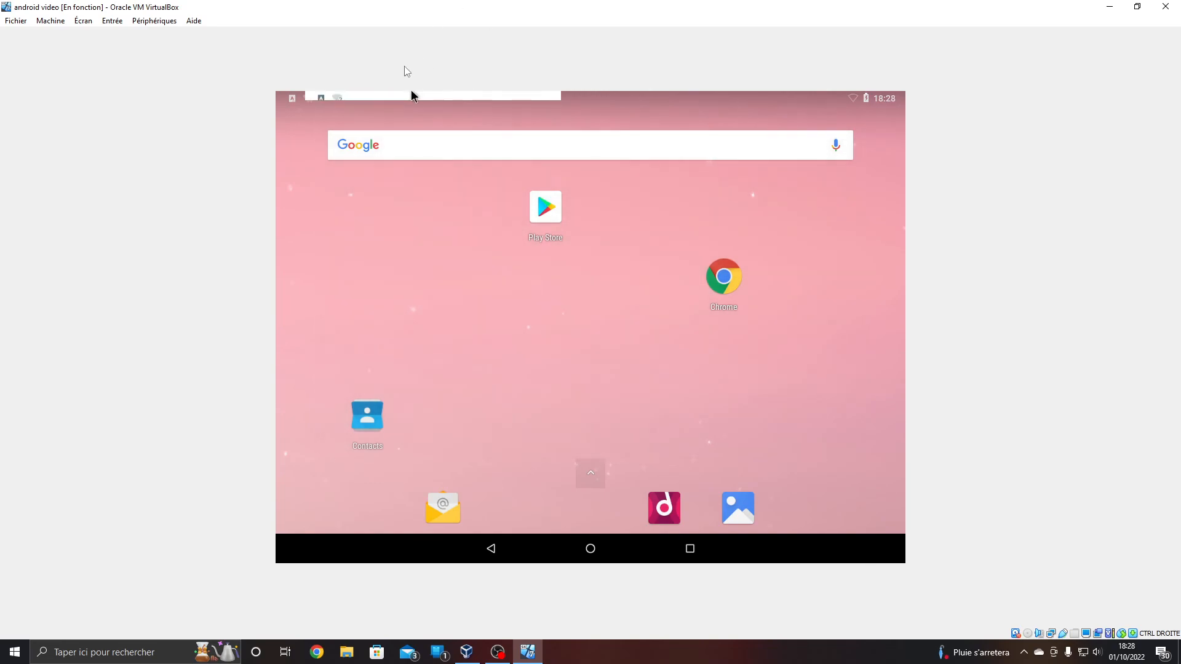
drag(377, 147, 425, 385)
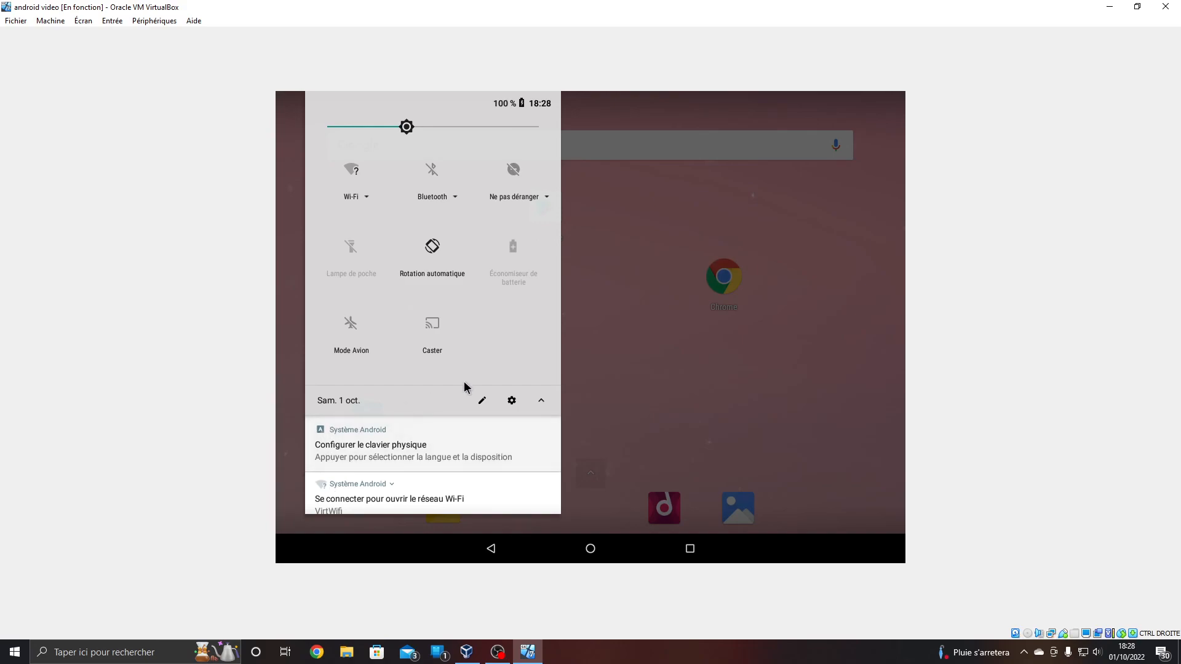
click(577, 351)
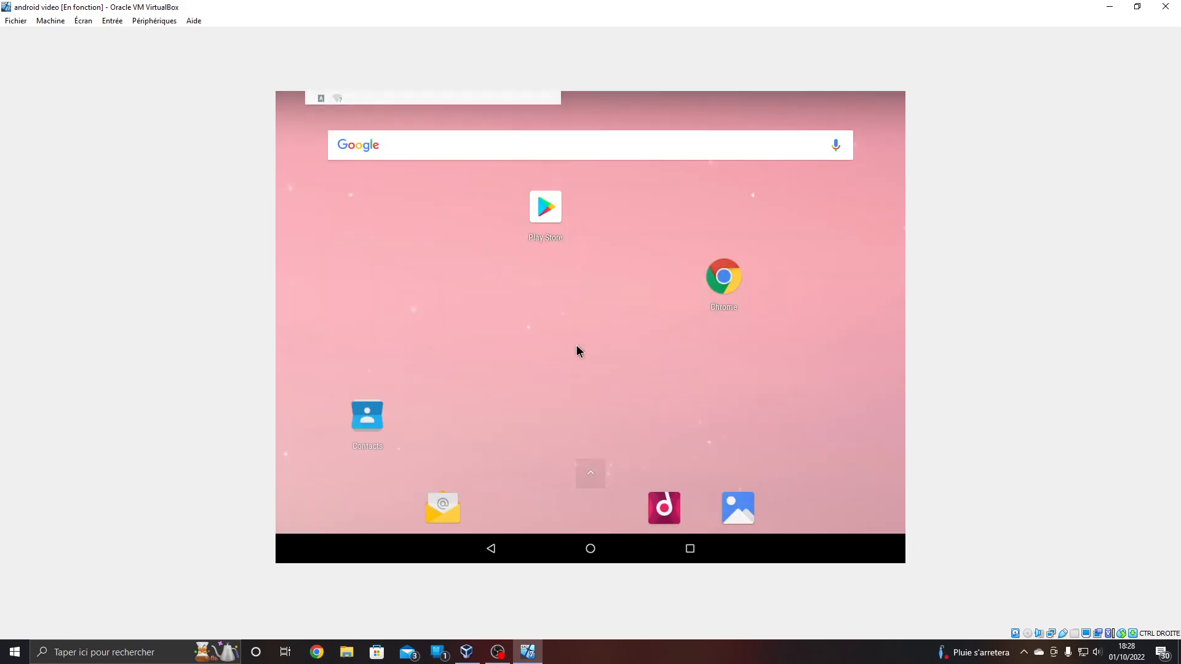